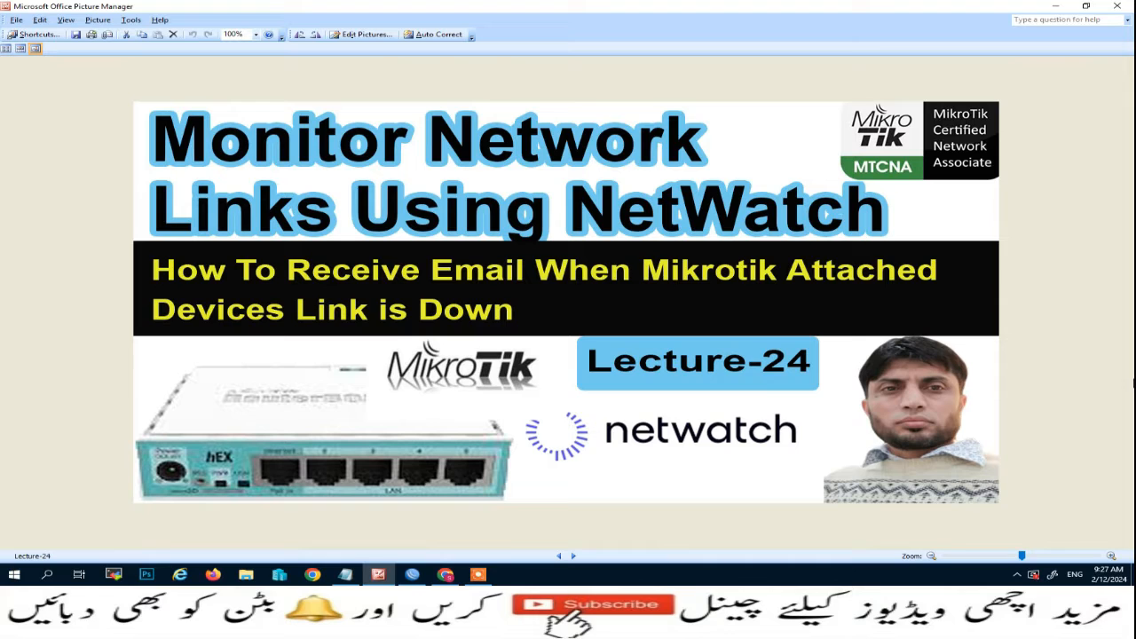
Switch from the Lecture-24 title image in Picture Manager to the WinBox router session.
{"action": "left_click", "coordinate": [413, 574]}
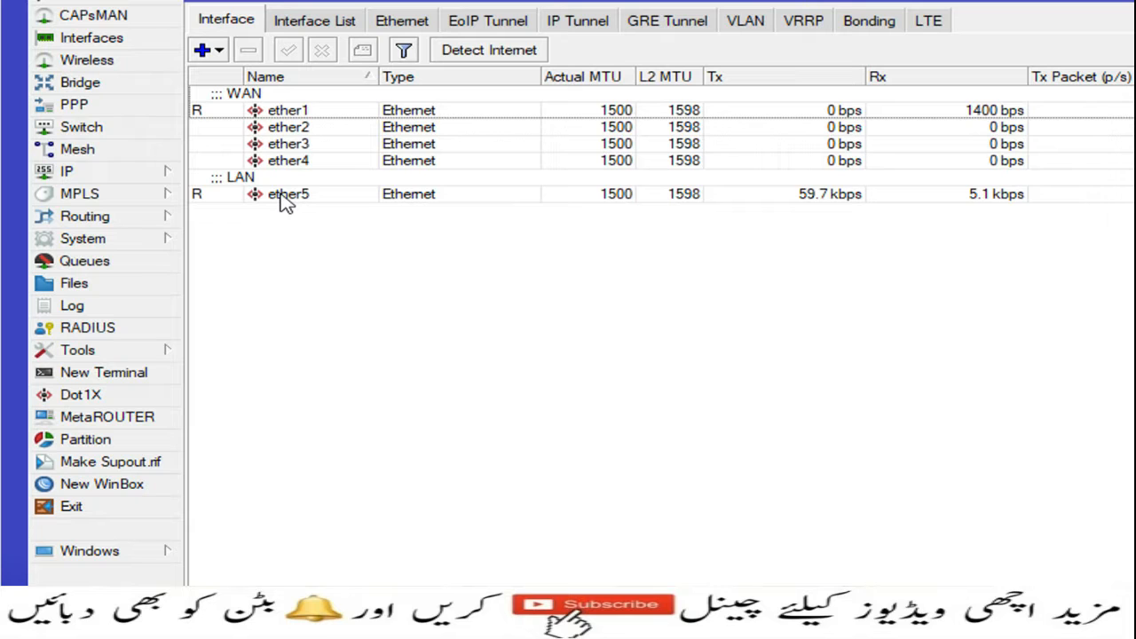
{"action": "left_click", "coordinate": [157, 176]}
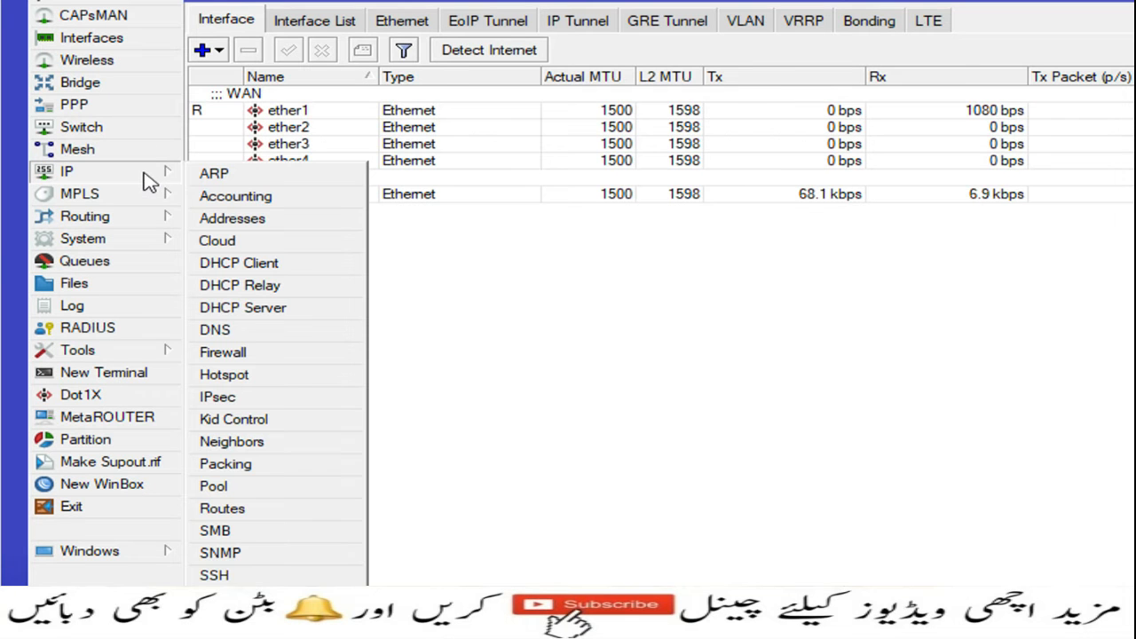
{"action": "left_click", "coordinate": [232, 219]}
{"action": "left_click_drag", "start_coordinate": [901, 324], "coordinate": [399, 167]}
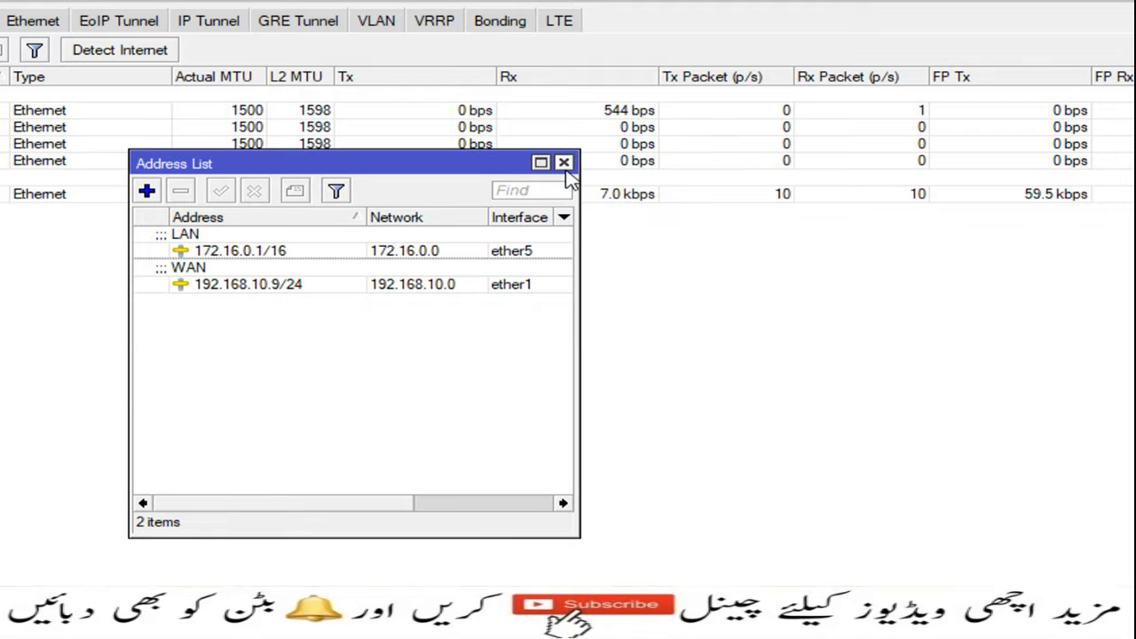
{"action": "left_click", "coordinate": [564, 163]}
{"action": "left_click", "coordinate": [150, 175]}
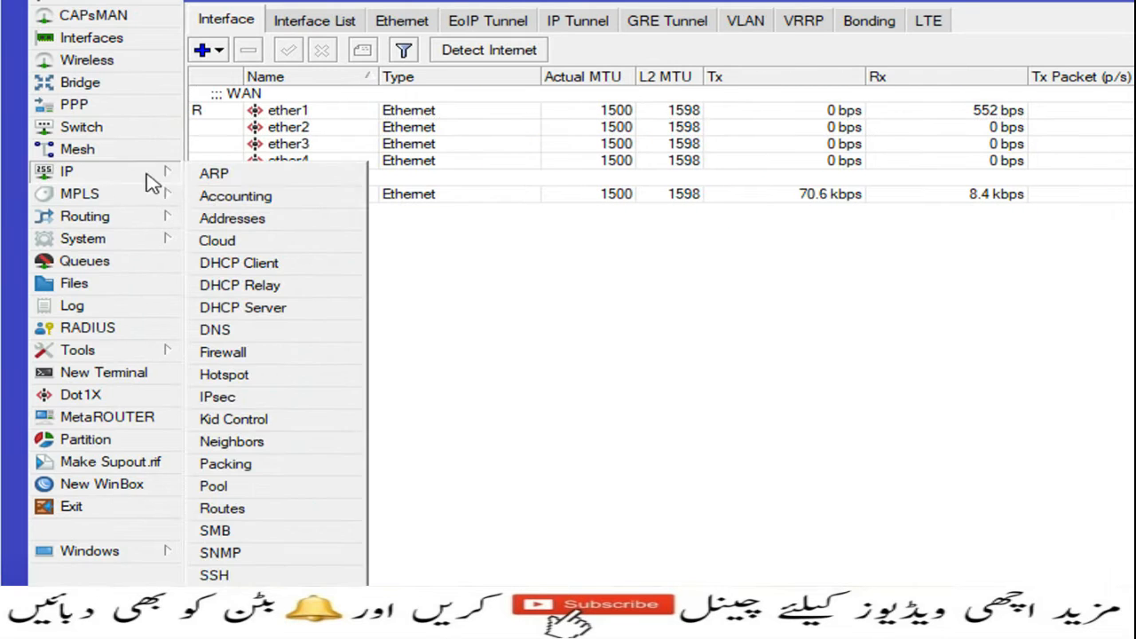
{"action": "left_click", "coordinate": [220, 335]}
{"action": "left_click_drag", "start_coordinate": [888, 308], "coordinate": [441, 113]}
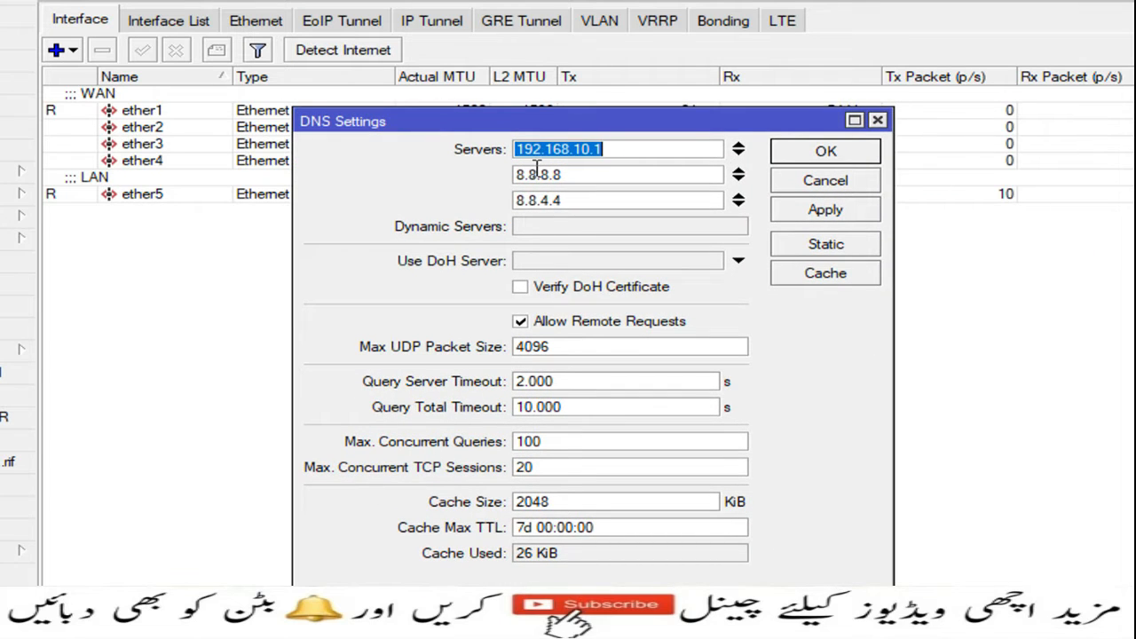
{"action": "left_click", "coordinate": [830, 181]}
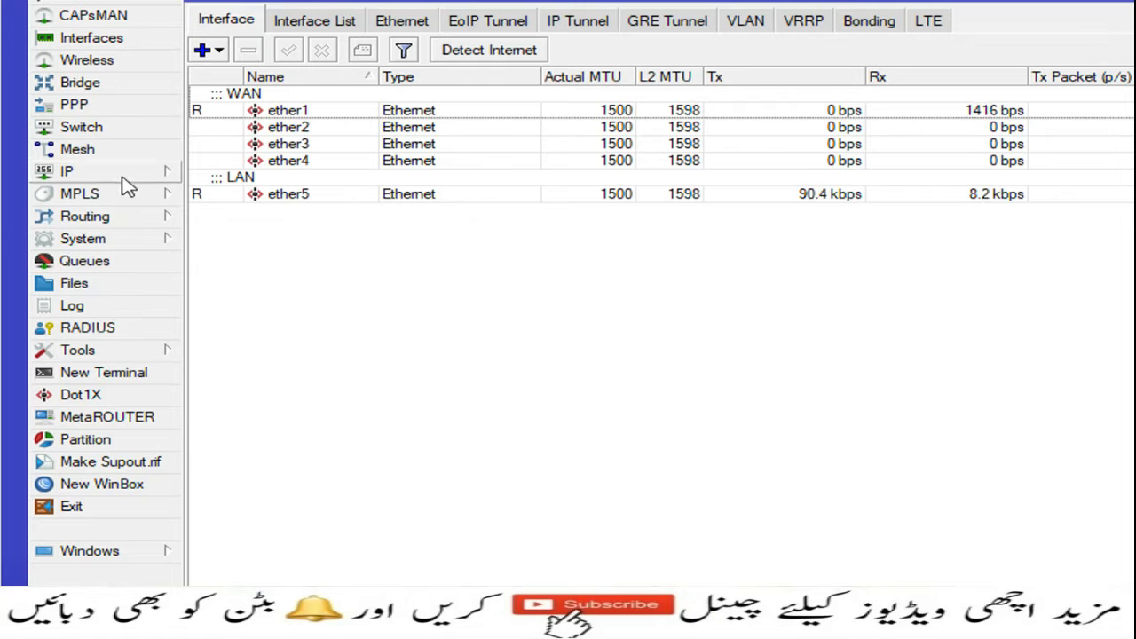
Create a 0.0.0.0/0 route via gateway 192.168.10.1 with Check Gateway set to ping.
{"action": "left_click", "coordinate": [124, 177]}
{"action": "left_click", "coordinate": [361, 581]}
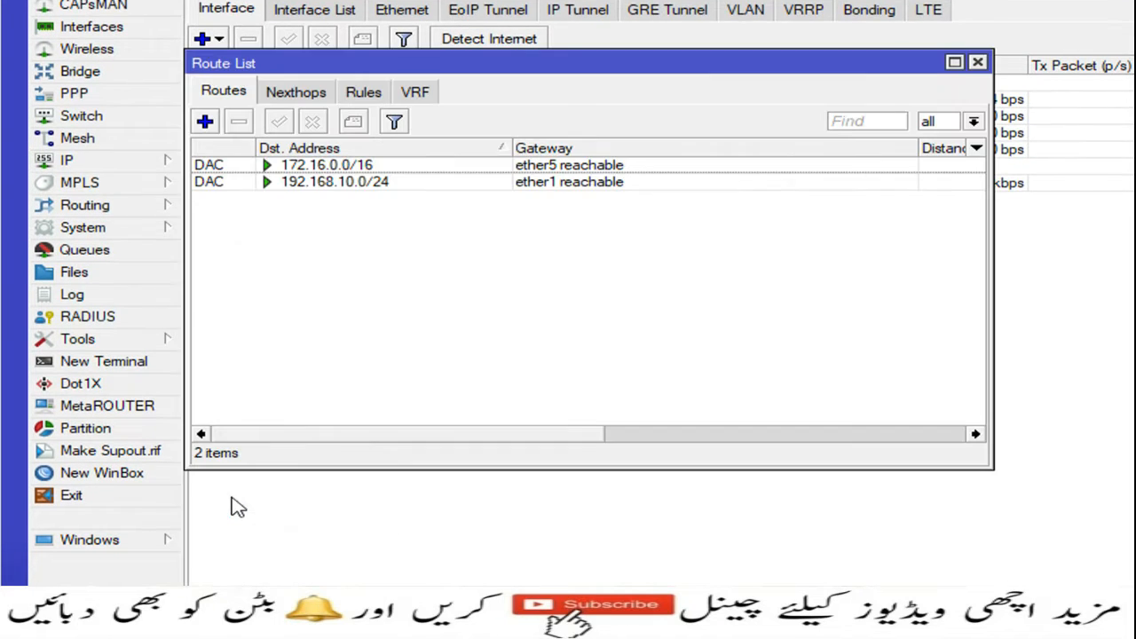
{"action": "left_click", "coordinate": [206, 122]}
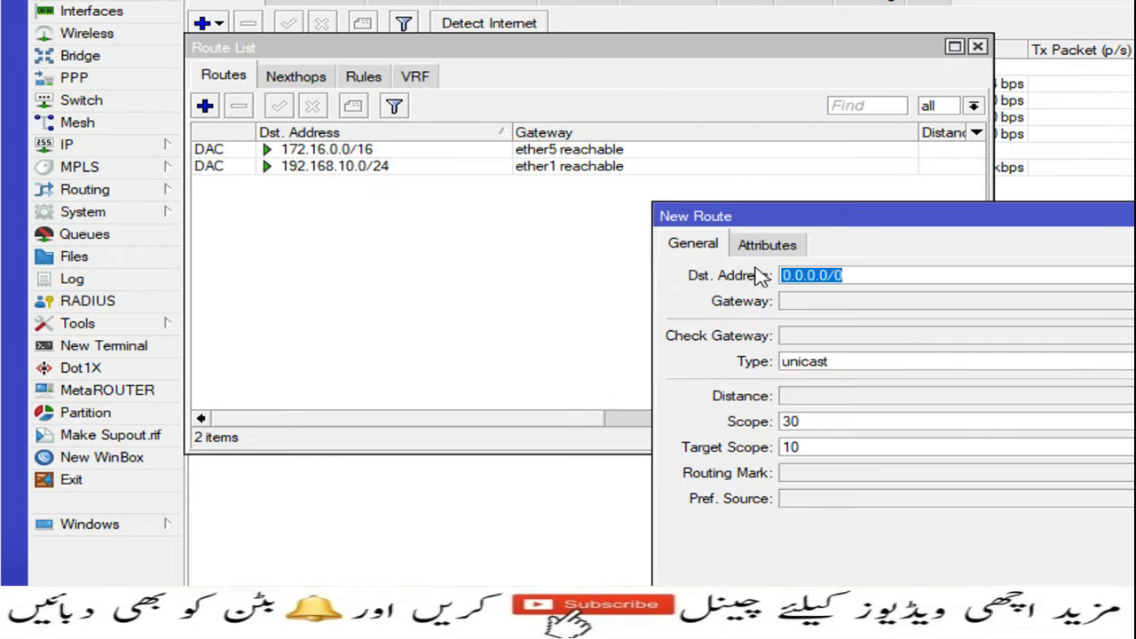
{"action": "left_click", "coordinate": [818, 302]}
{"action": "type", "text": "192.168"}
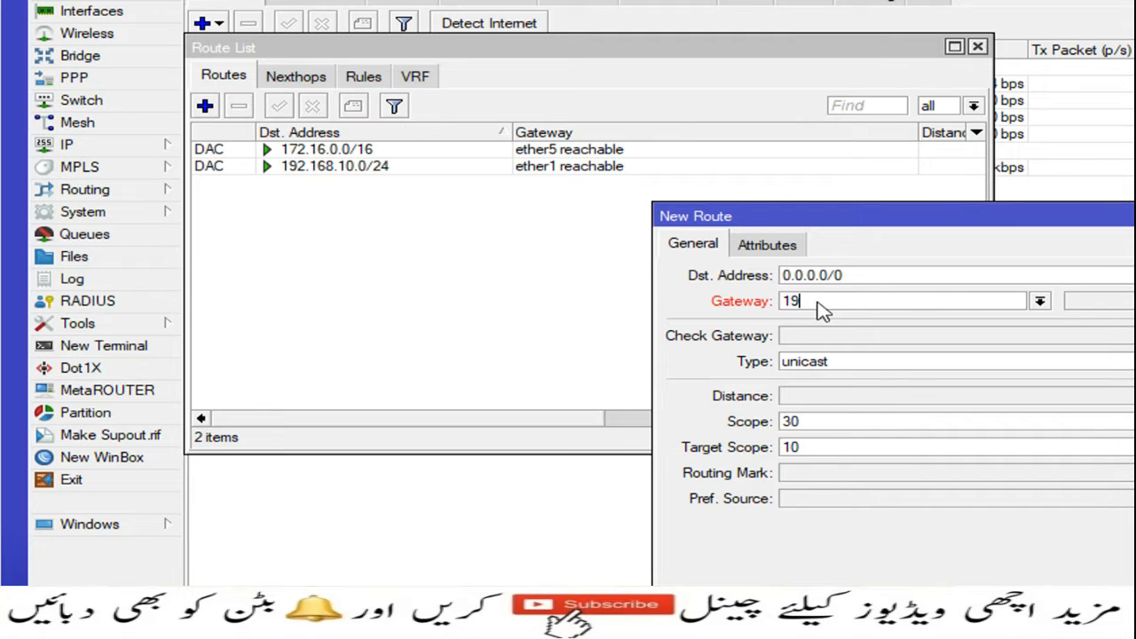
{"action": "type", "text": ".10.1"}
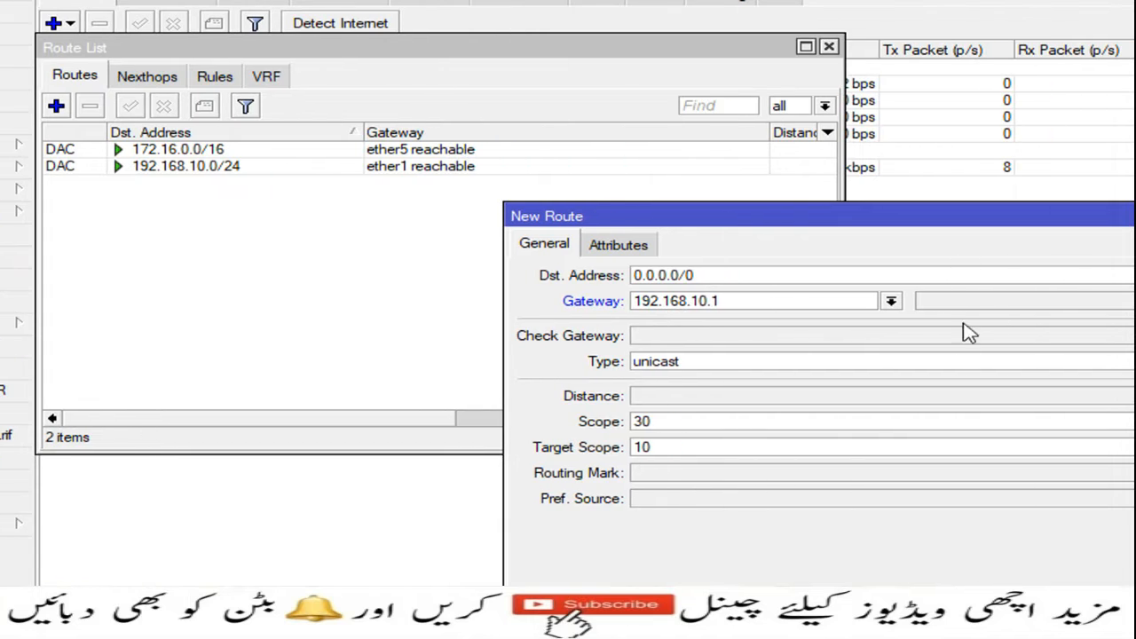
{"action": "left_click_drag", "start_coordinate": [1076, 220], "coordinate": [646, 88]}
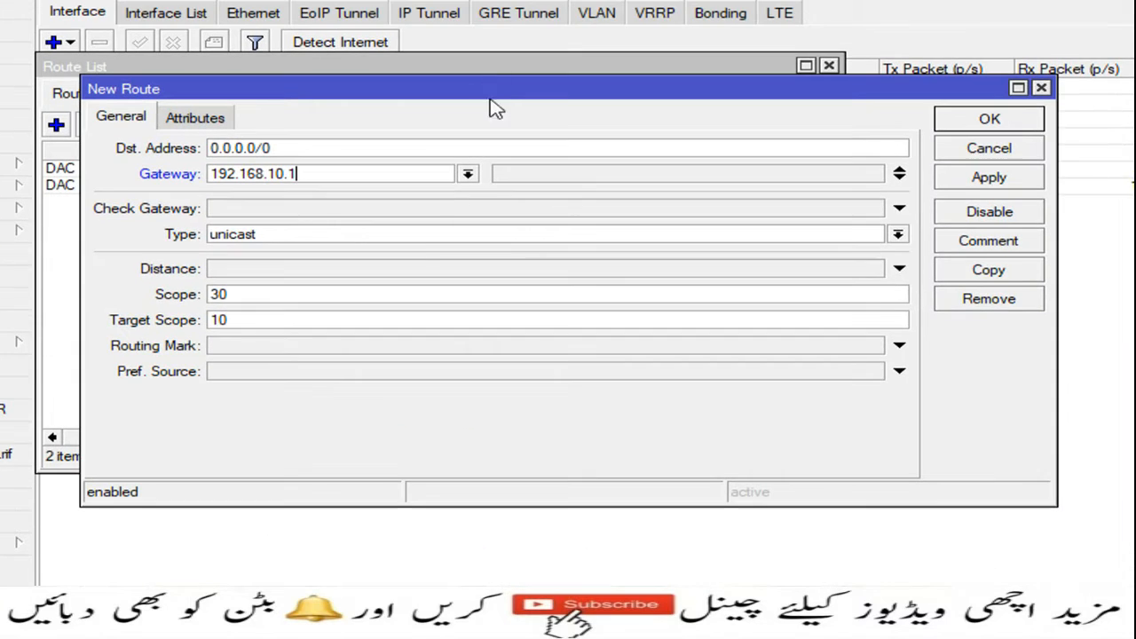
{"action": "left_click", "coordinate": [313, 213]}
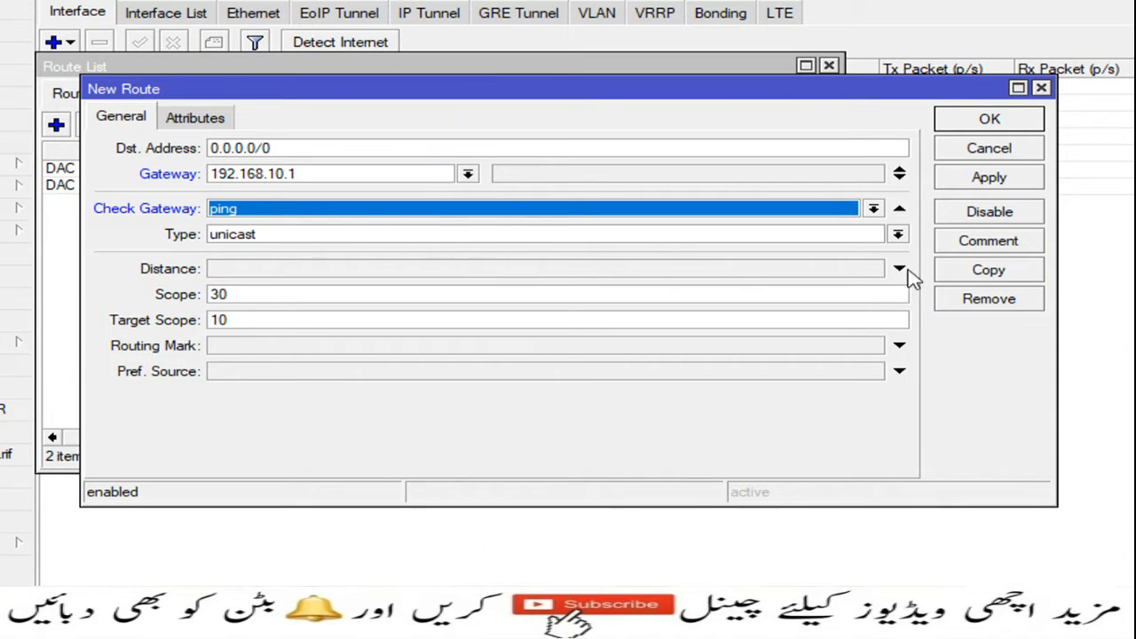
{"action": "left_click", "coordinate": [975, 181]}
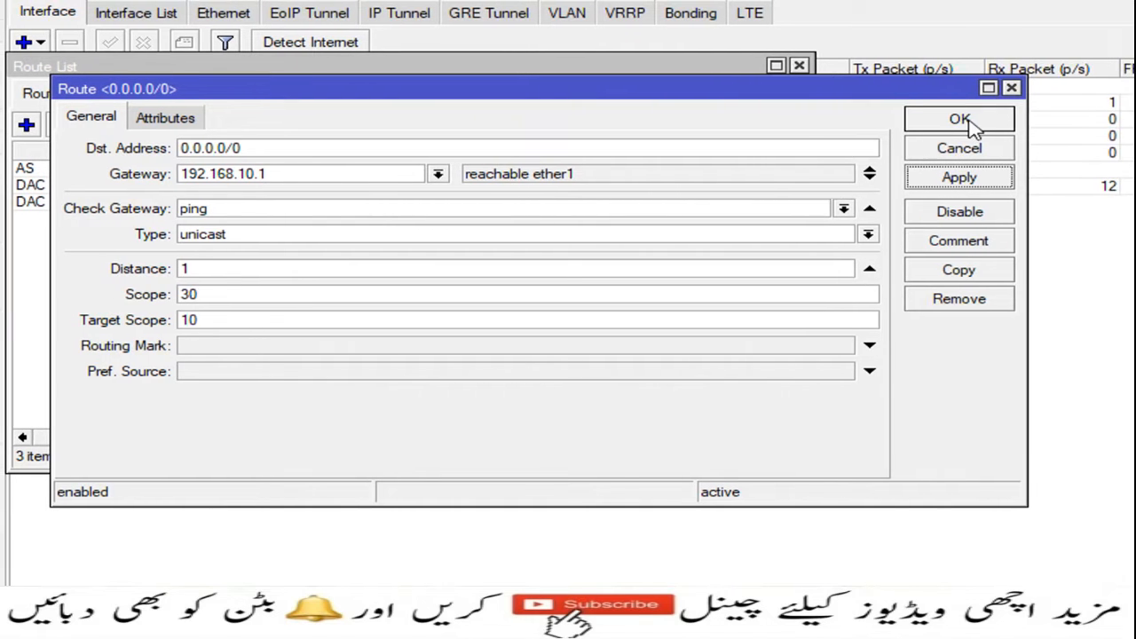
{"action": "left_click", "coordinate": [961, 122]}
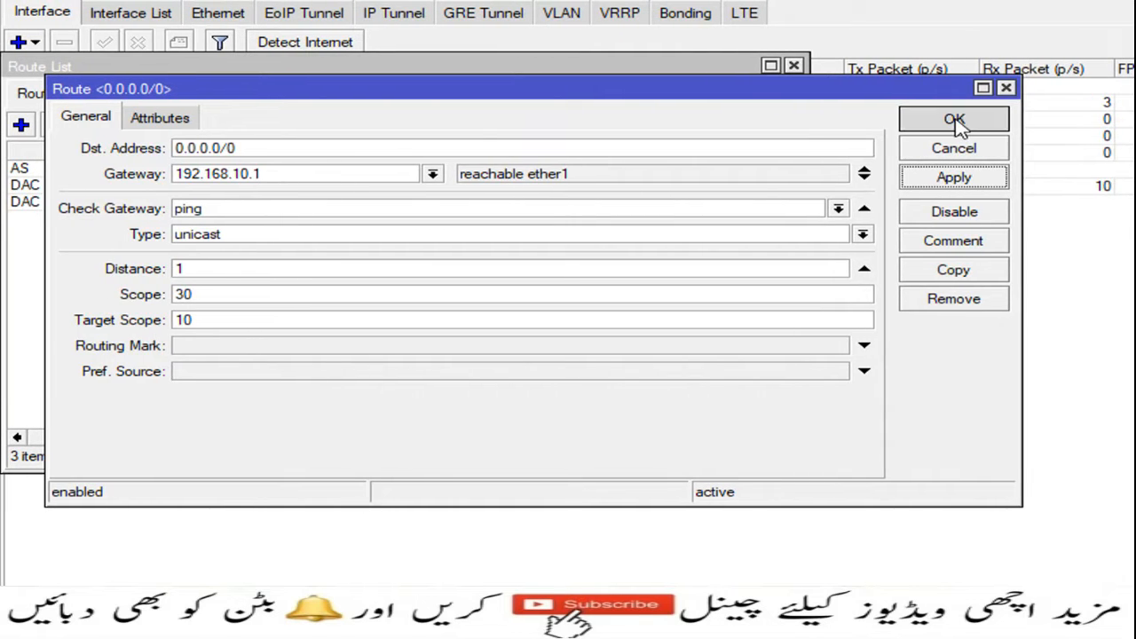
{"action": "left_click", "coordinate": [794, 93]}
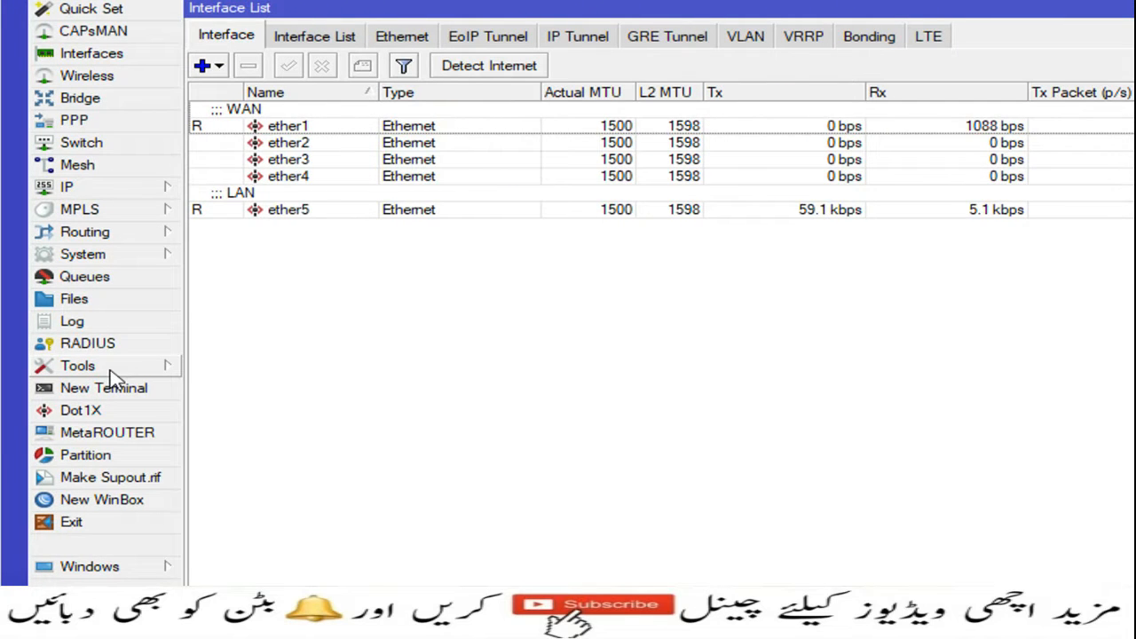
Open the Netwatch list from Tools and start a New Netwatch Host entry.
{"action": "left_click", "coordinate": [44, 368]}
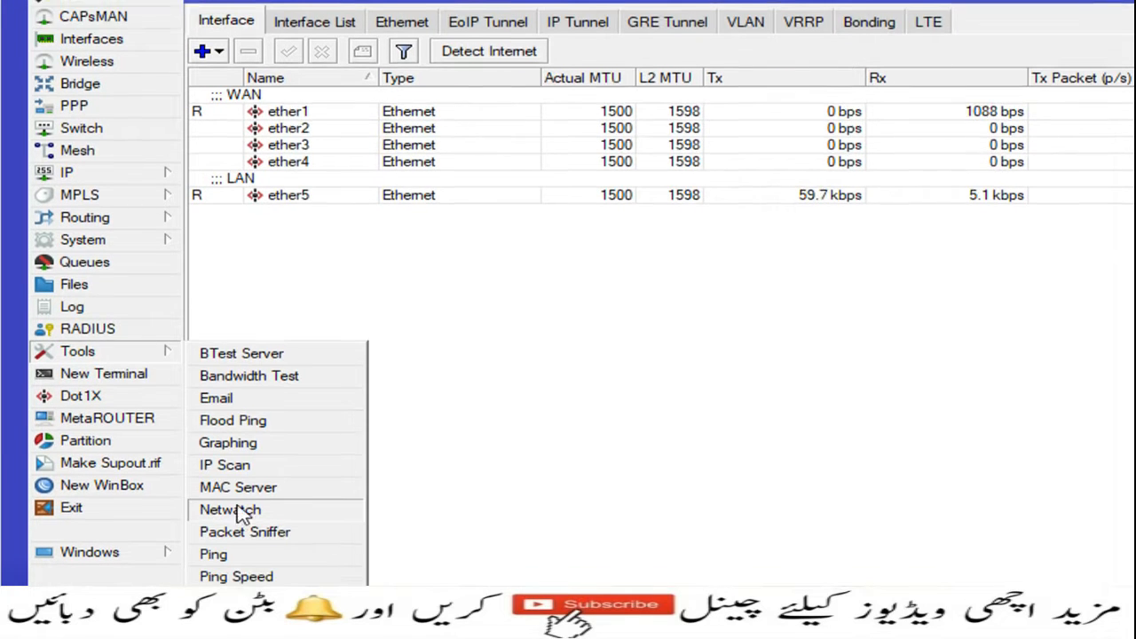
{"action": "left_click", "coordinate": [232, 527]}
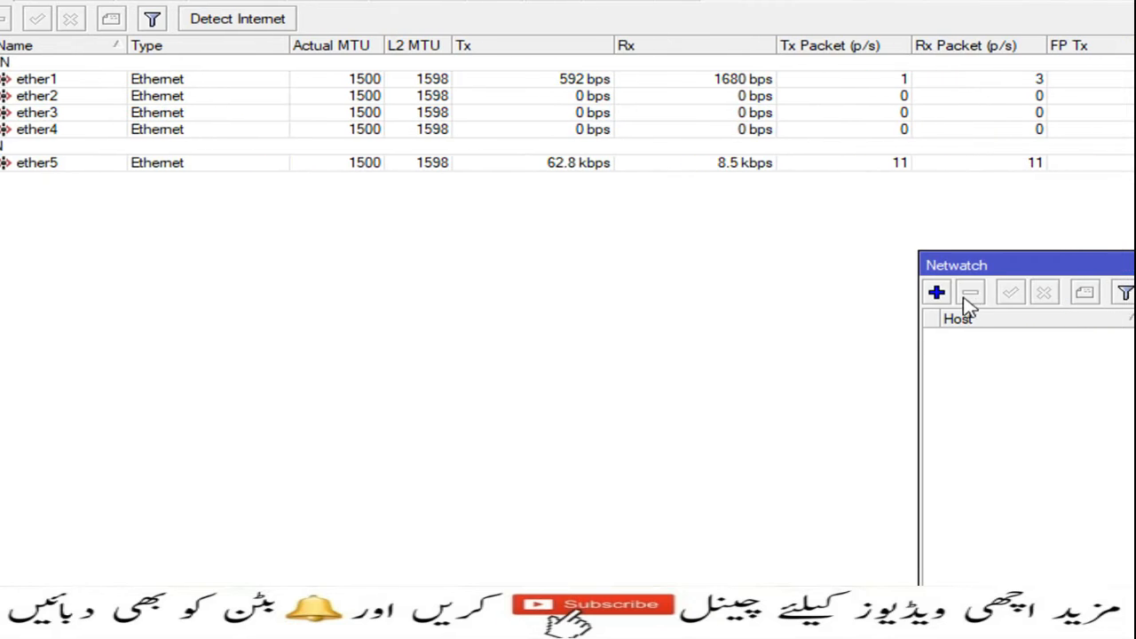
{"action": "left_click_drag", "start_coordinate": [967, 259], "coordinate": [182, 119]}
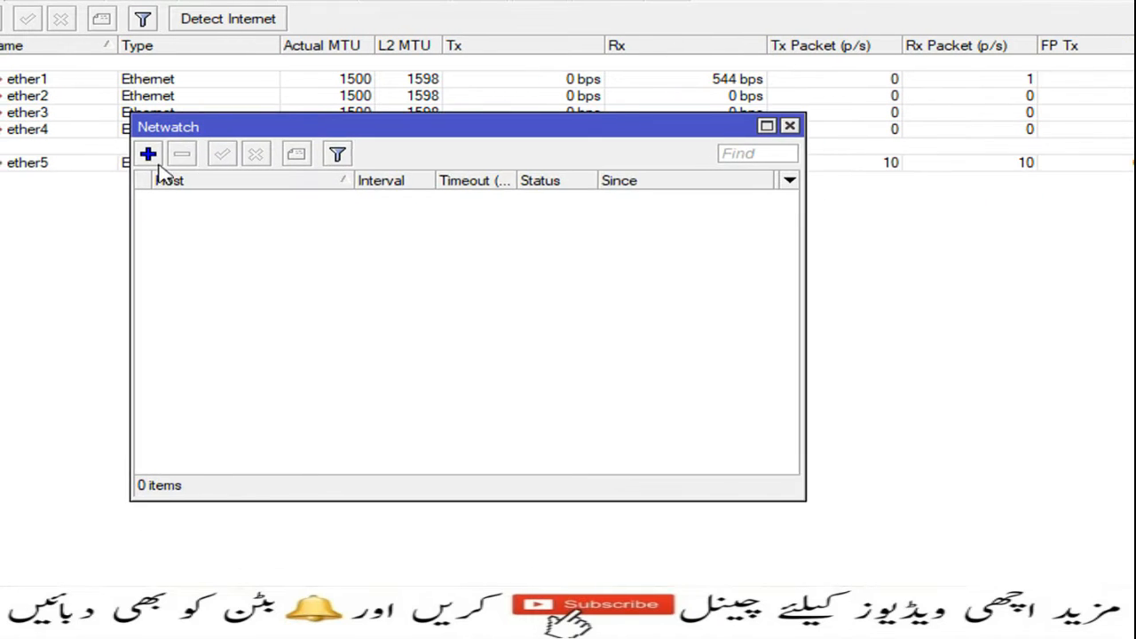
{"action": "left_click", "coordinate": [188, 157]}
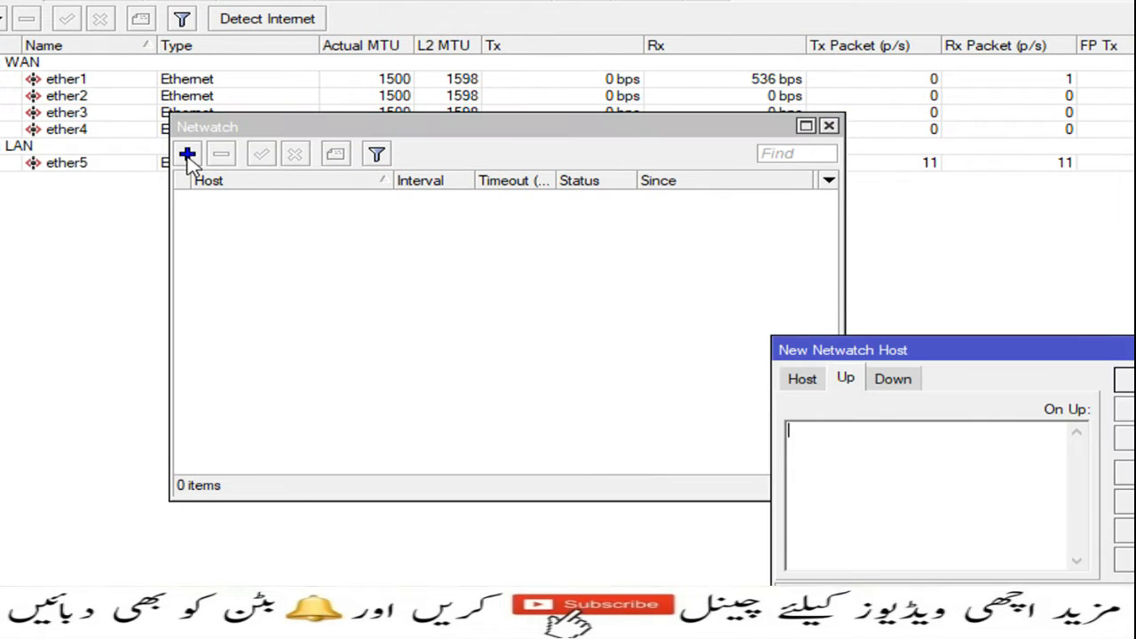
{"action": "left_click_drag", "start_coordinate": [801, 351], "coordinate": [420, 197]}
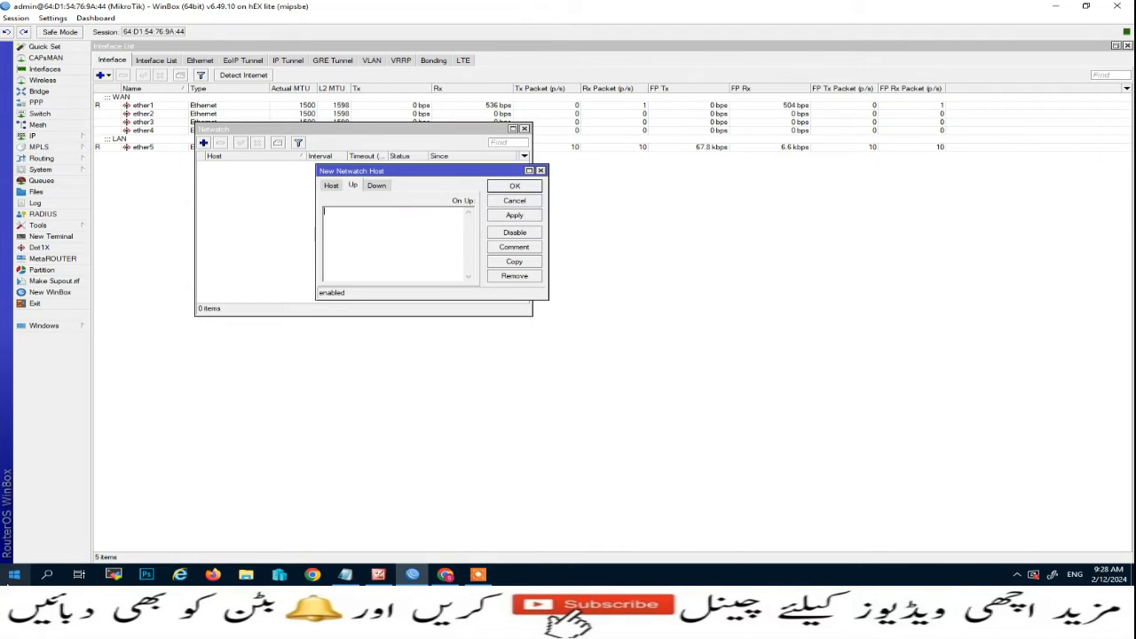
{"action": "right_click", "coordinate": [14, 574]}
{"action": "left_click", "coordinate": [49, 519]}
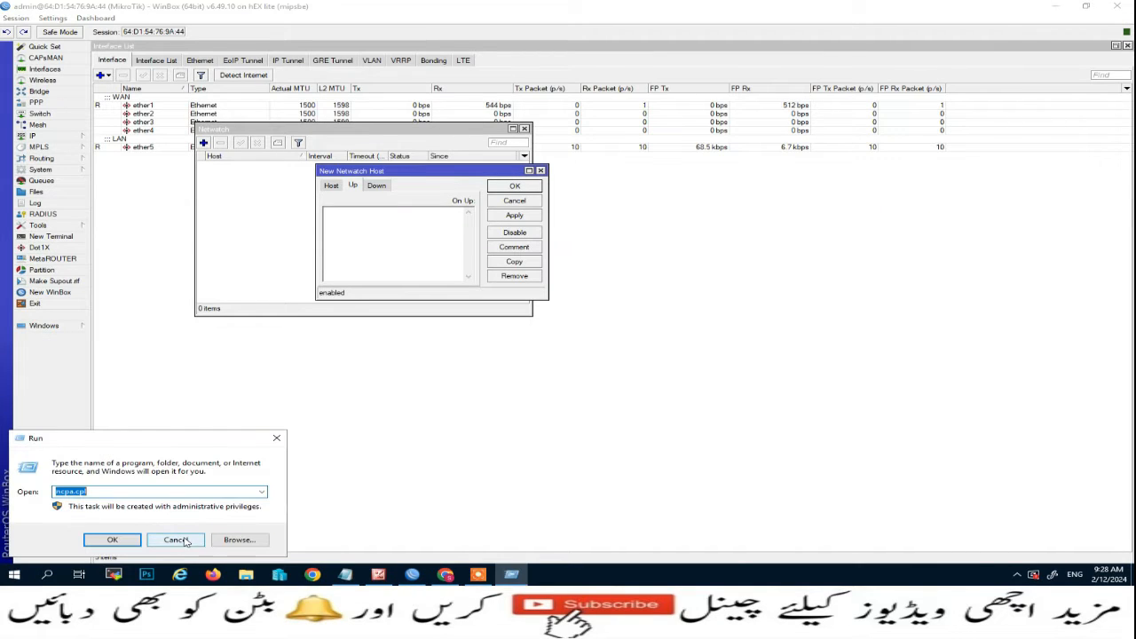
{"action": "type", "text": "cmd"}
{"action": "key", "text": "Return"}
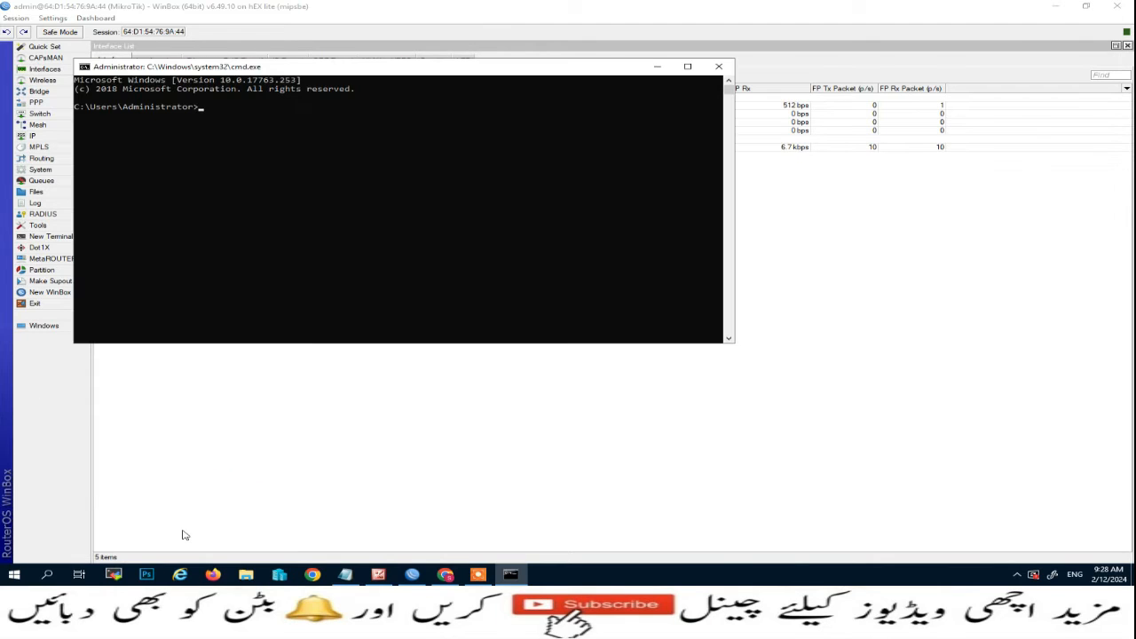
{"action": "type", "text": "ipconfig"}
{"action": "key", "text": "Return"}
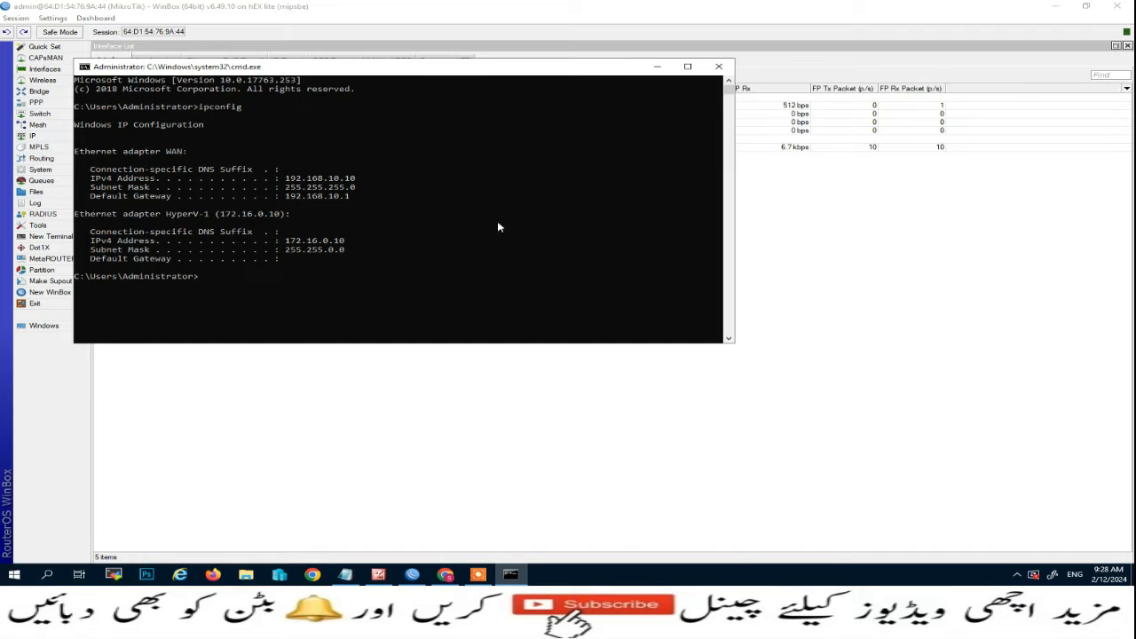
{"action": "left_click", "coordinate": [720, 66]}
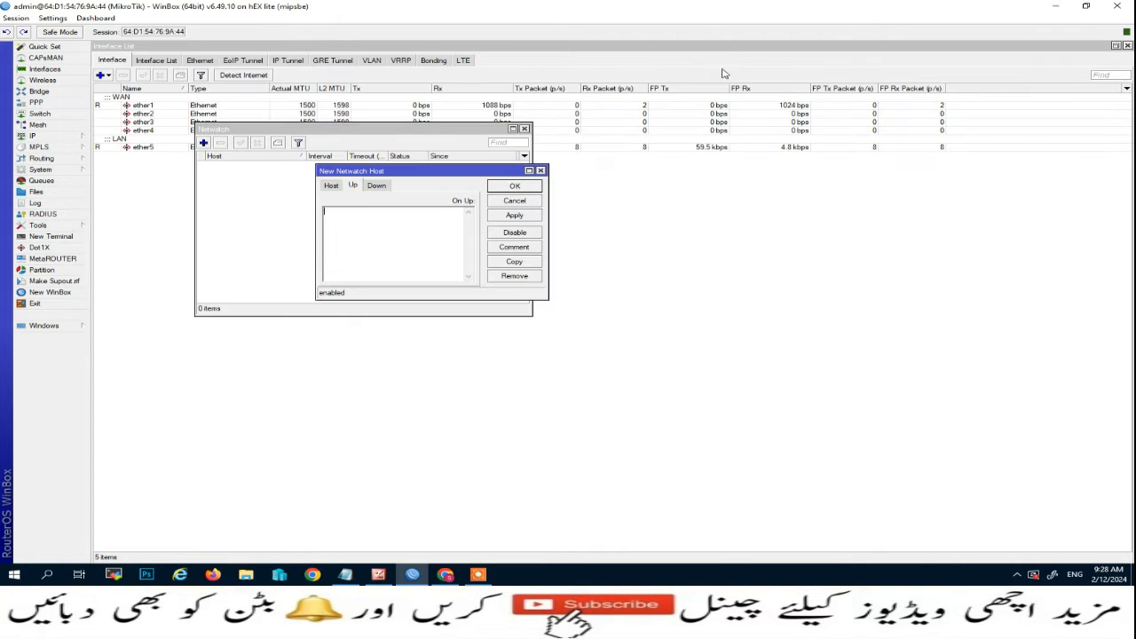
Enter 172.16.0.10 as the Netwatch host and switch to its Up script.
{"action": "left_click", "coordinate": [329, 186]}
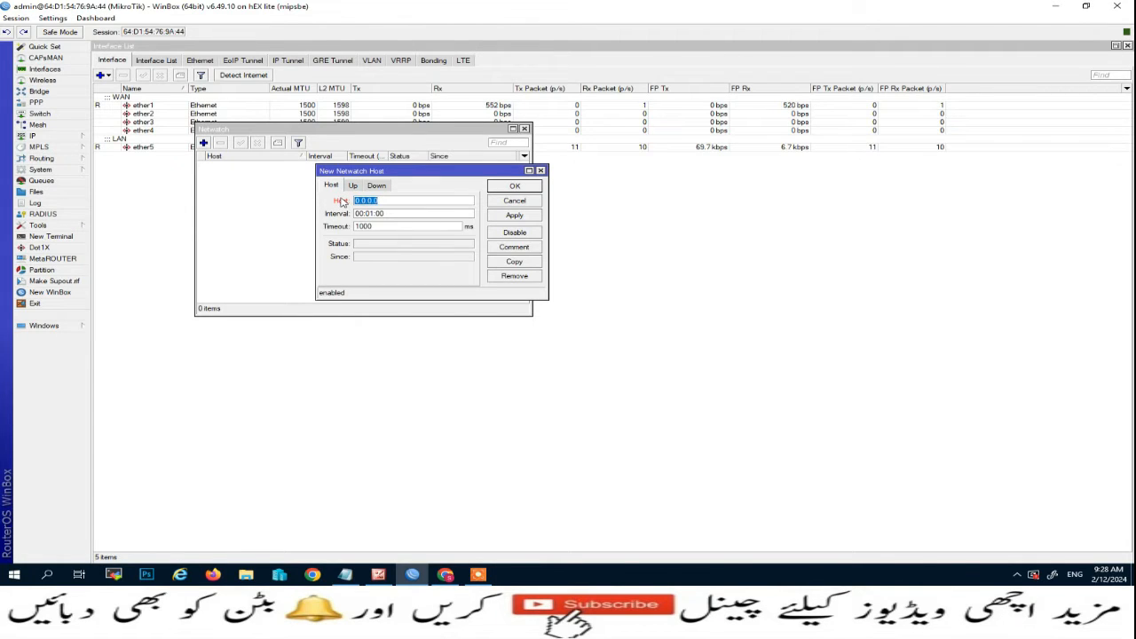
{"action": "type", "text": "172.16.0.10"}
{"action": "left_click", "coordinate": [353, 185]}
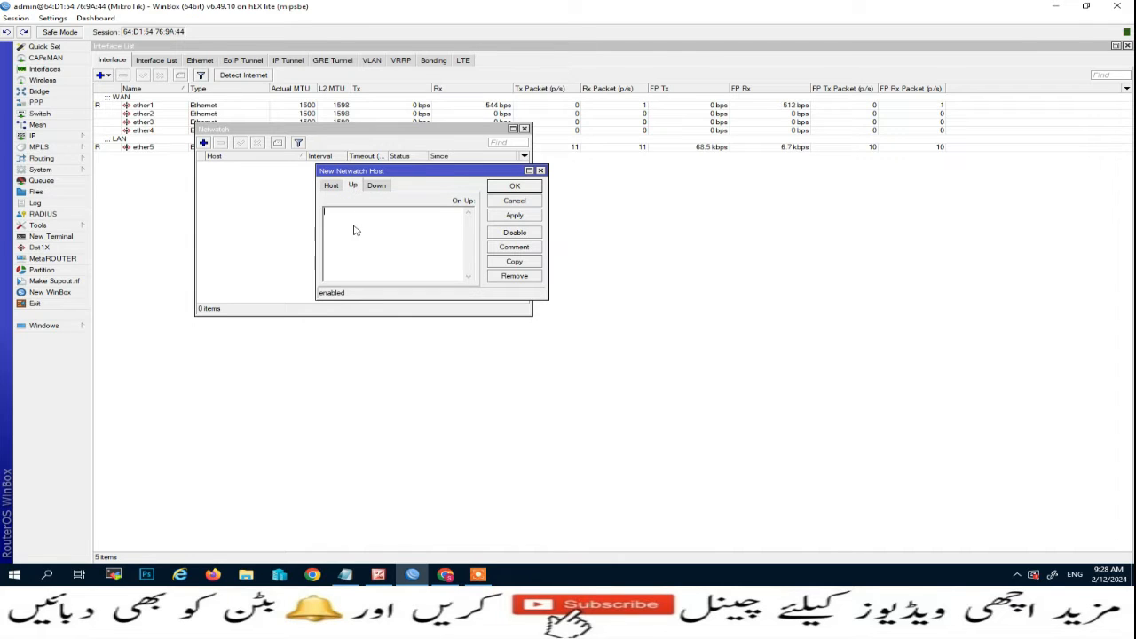
{"action": "left_click_drag", "start_coordinate": [404, 175], "coordinate": [377, 168]}
Copy the PC is UP e-mail command from Script L-24 into the On Up script.
{"action": "left_click", "coordinate": [350, 576]}
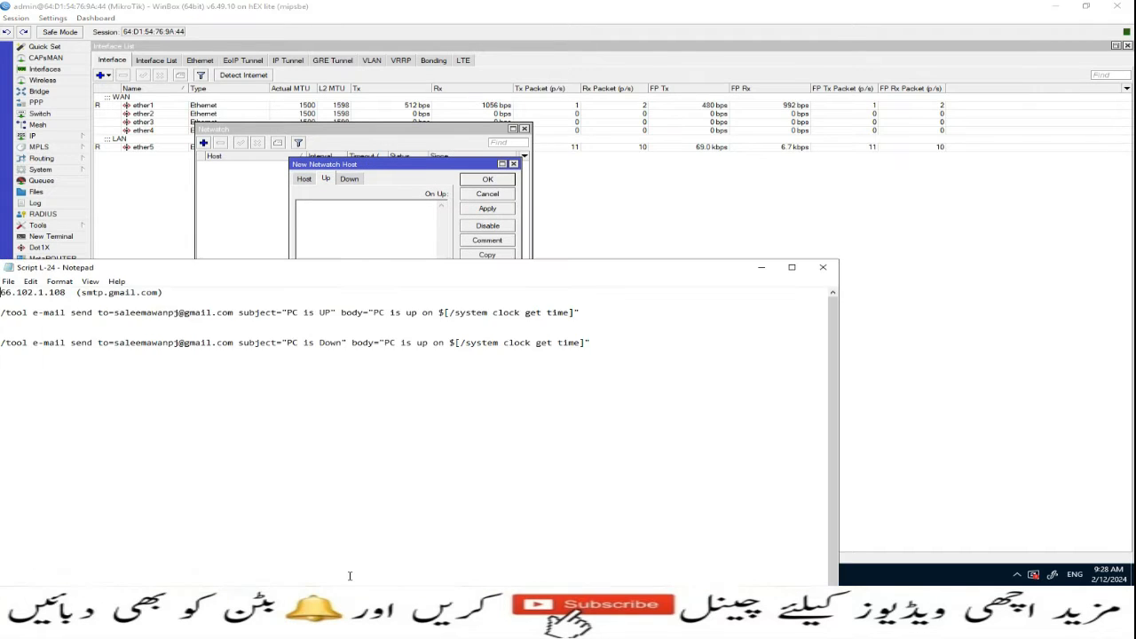
{"action": "left_click_drag", "start_coordinate": [165, 268], "coordinate": [393, 163]}
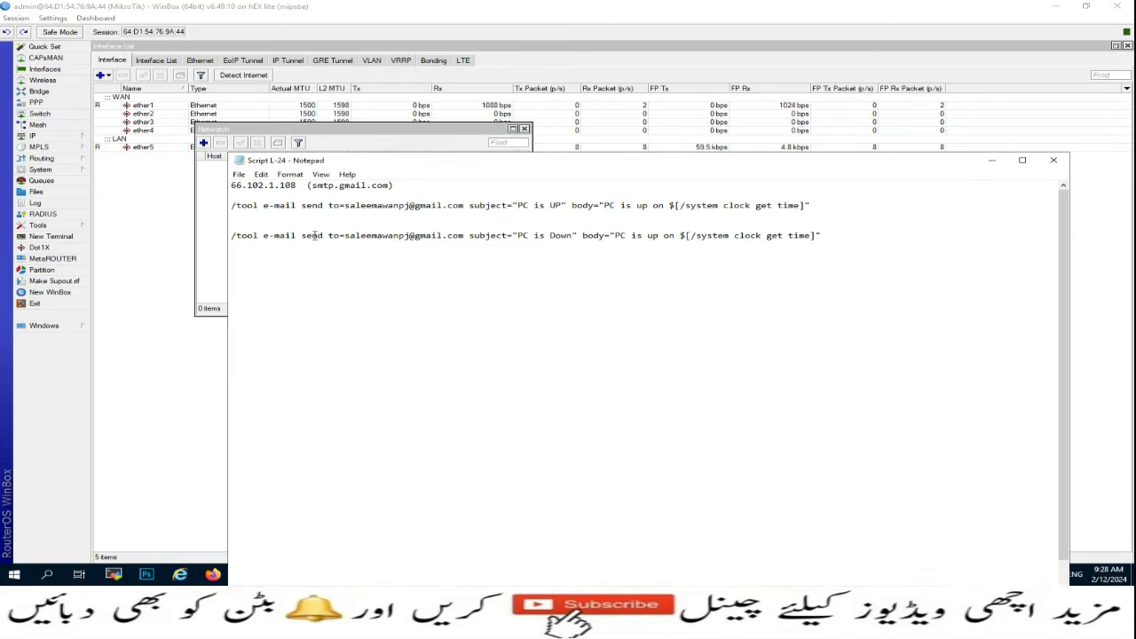
{"action": "left_click_drag", "start_coordinate": [233, 205], "coordinate": [813, 207]}
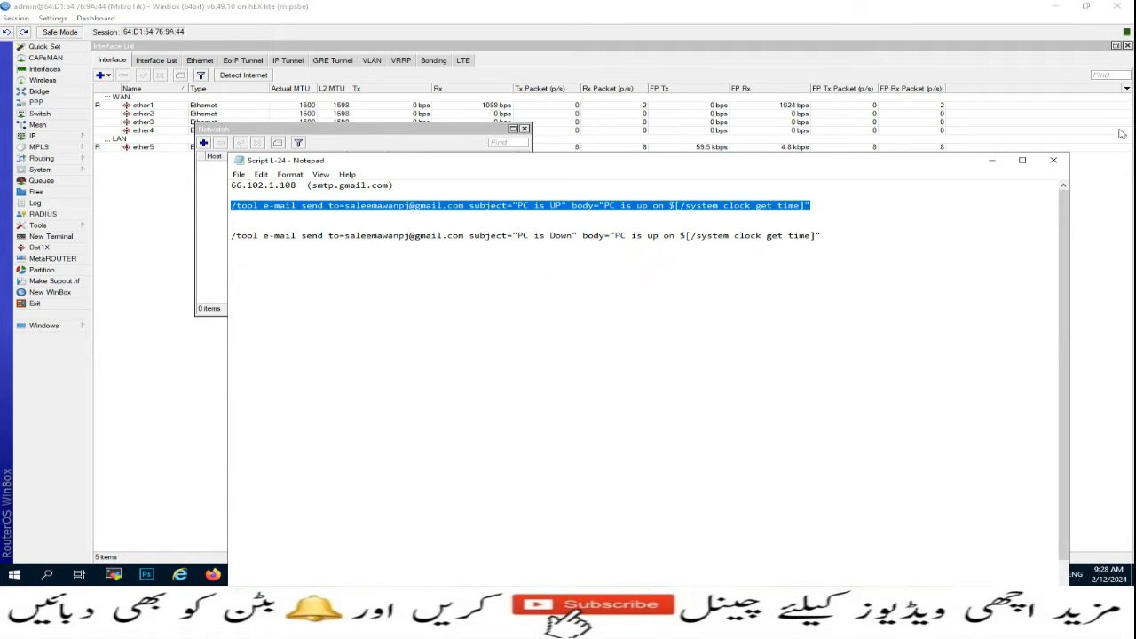
{"action": "left_click", "coordinate": [991, 160]}
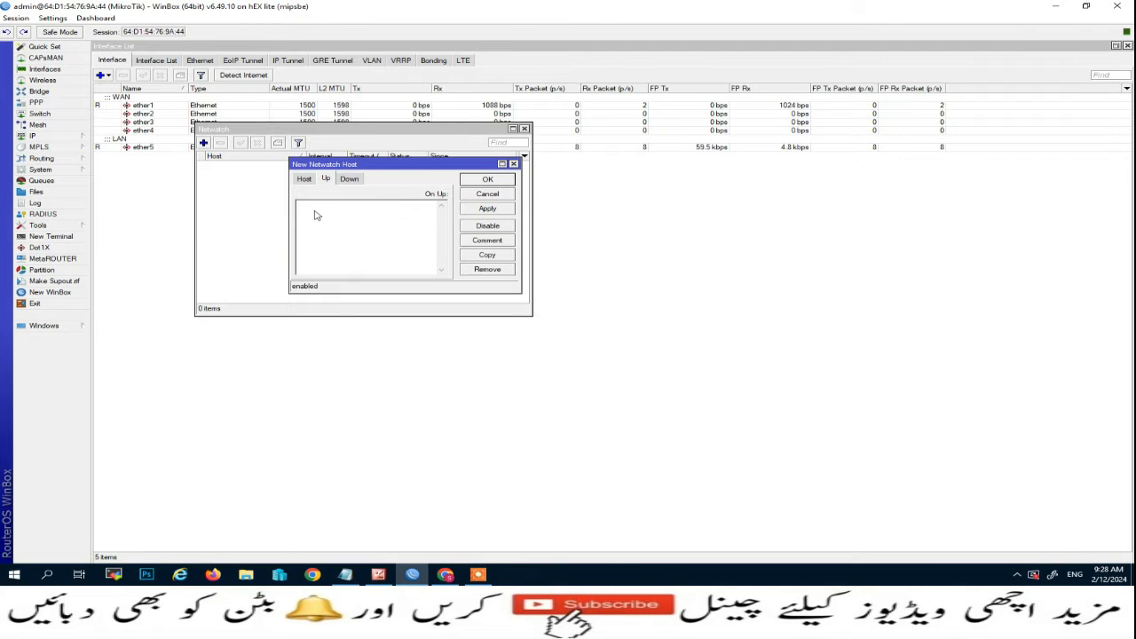
{"action": "key", "text": "ctrl+v"}
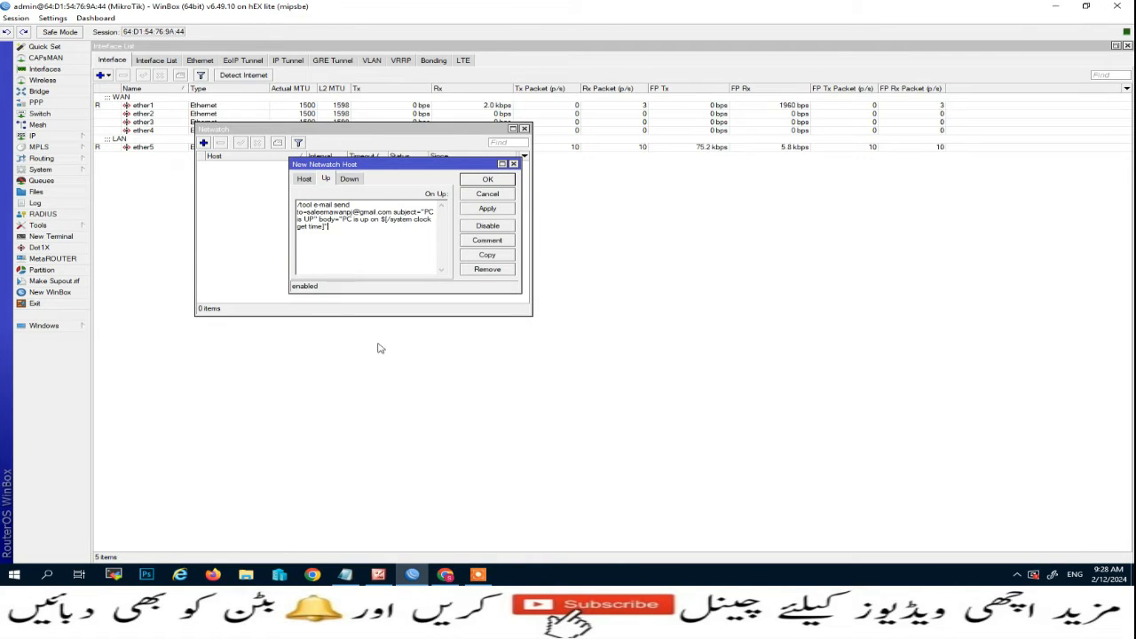
Copy the PC is Down e-mail command from Script L-24 into the On Down script.
{"action": "left_click", "coordinate": [344, 574]}
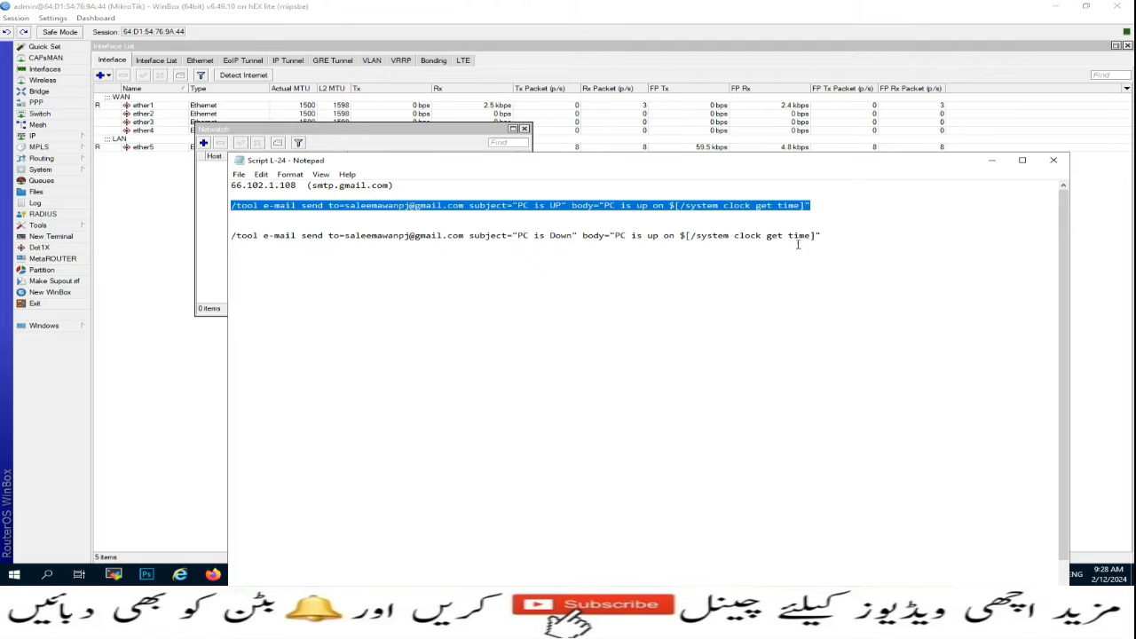
{"action": "left_click_drag", "start_coordinate": [838, 236], "coordinate": [264, 229]}
{"action": "key", "text": "ctrl+c"}
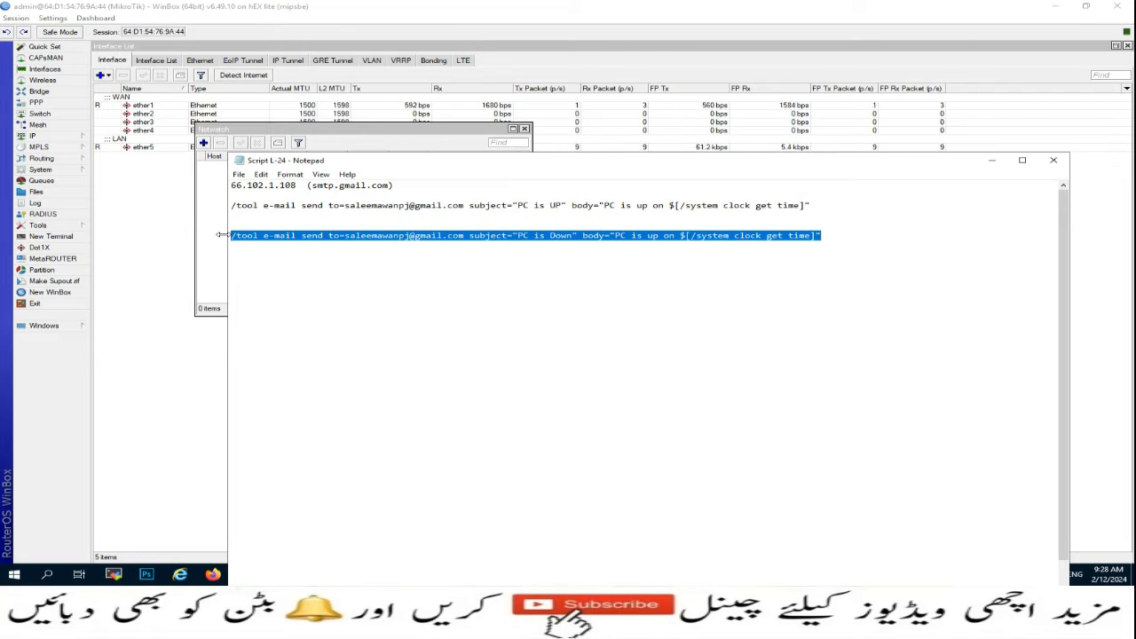
{"action": "left_click", "coordinate": [991, 160]}
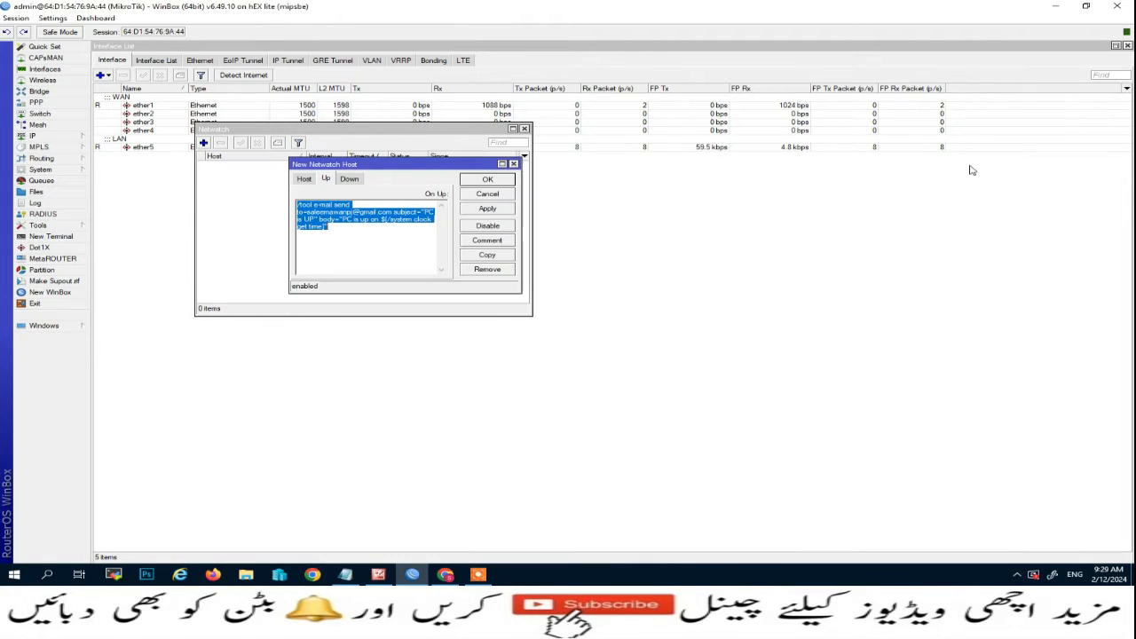
{"action": "left_click", "coordinate": [349, 179]}
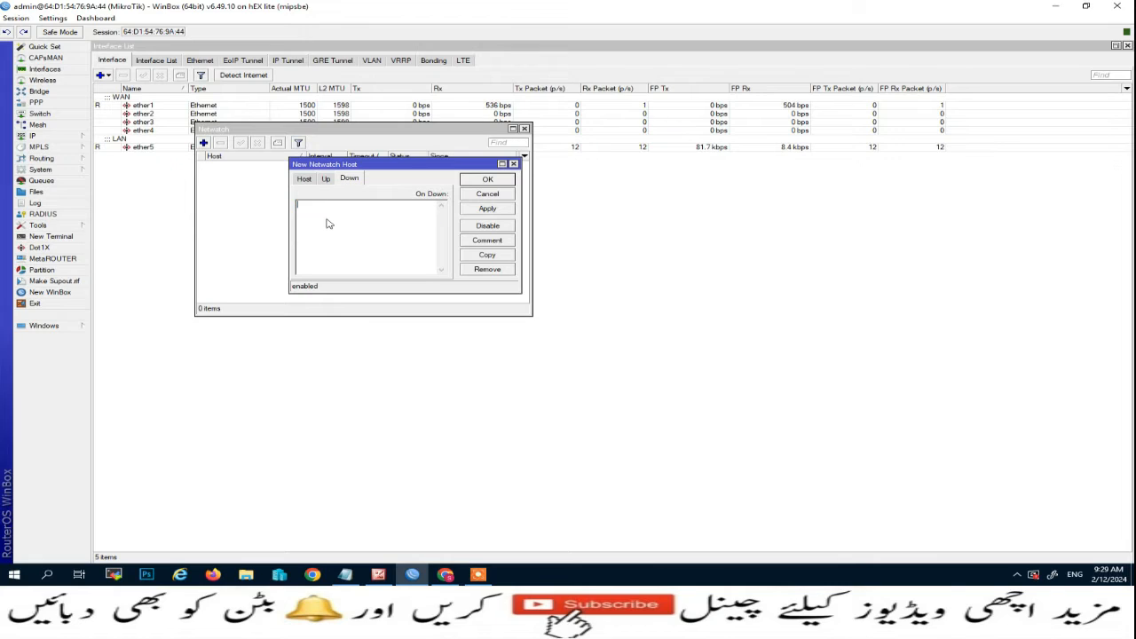
{"action": "key", "text": "ctrl+v"}
{"action": "left_click", "coordinate": [326, 180]}
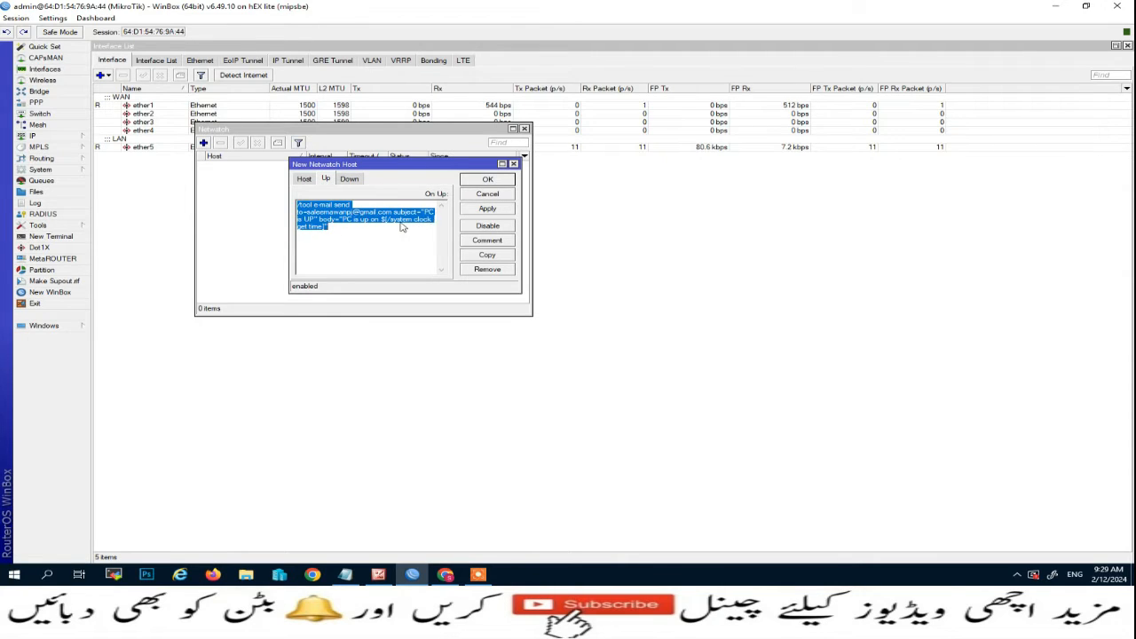
{"action": "left_click", "coordinate": [349, 179]}
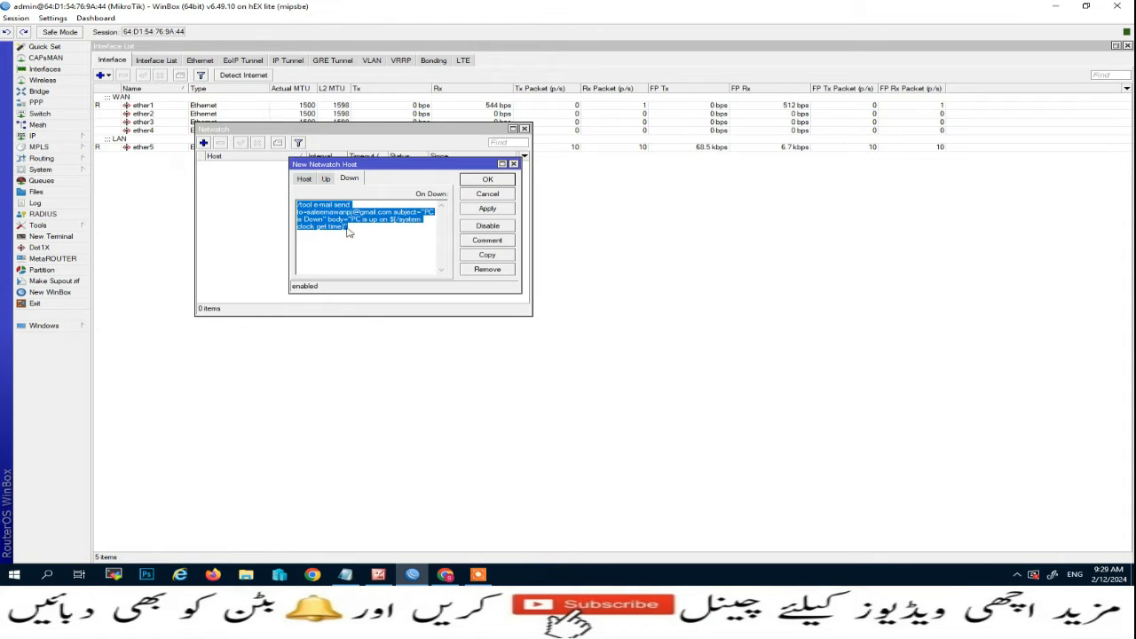
Save the 172.16.0.10 Netwatch host, review its scripts, and close the Netwatch list.
{"action": "left_click", "coordinate": [487, 209]}
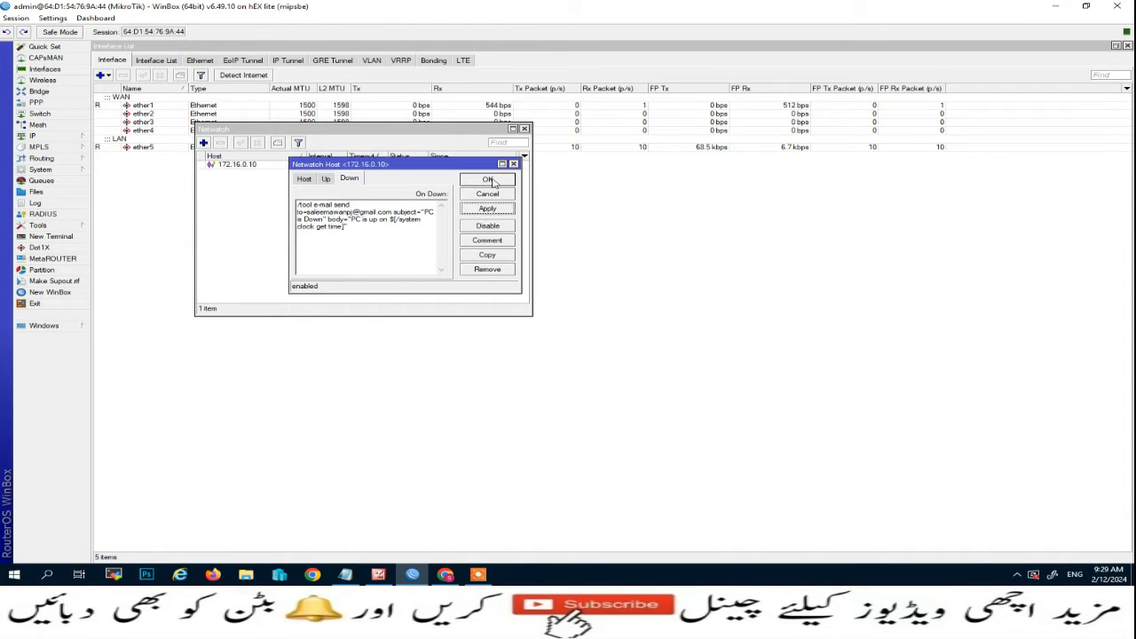
{"action": "left_click", "coordinate": [489, 180]}
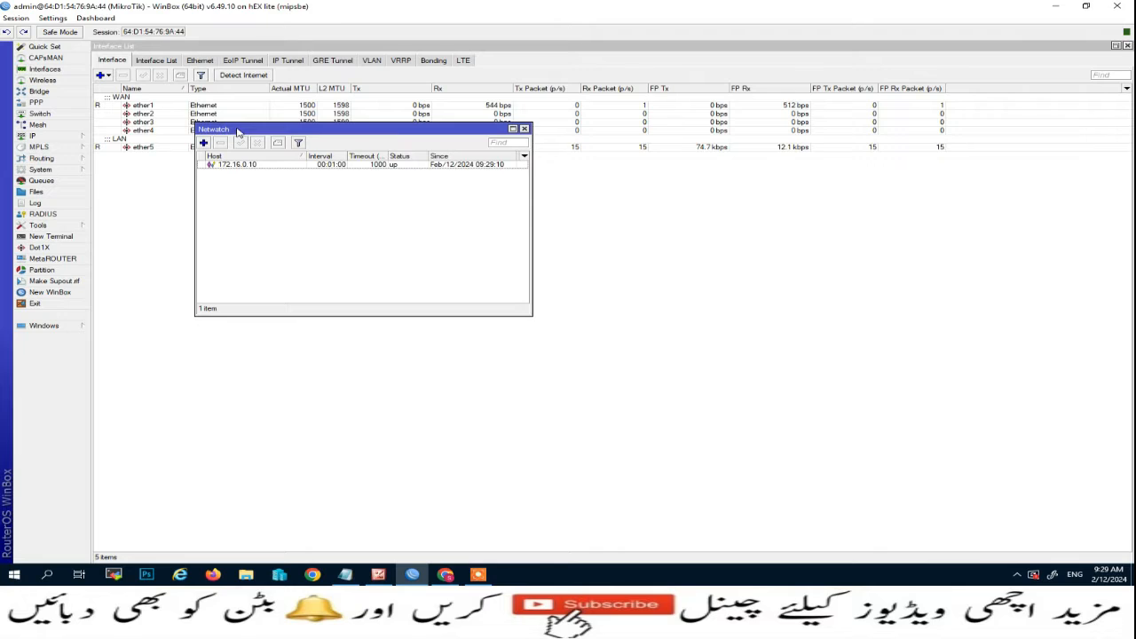
{"action": "left_click_drag", "start_coordinate": [237, 131], "coordinate": [214, 144]}
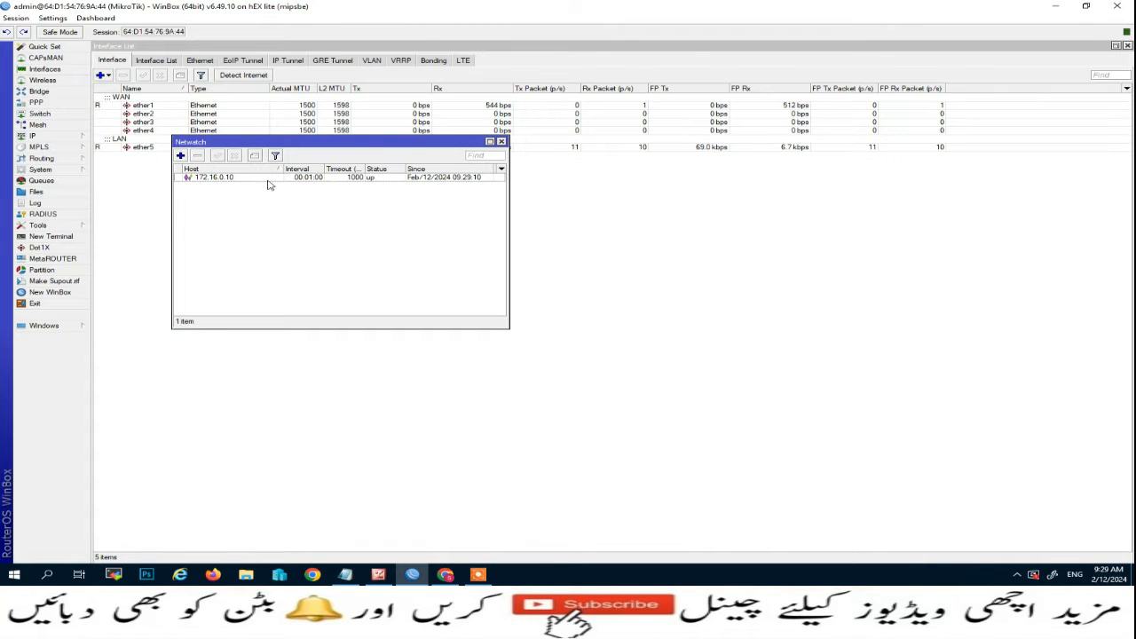
{"action": "double_click", "coordinate": [220, 177]}
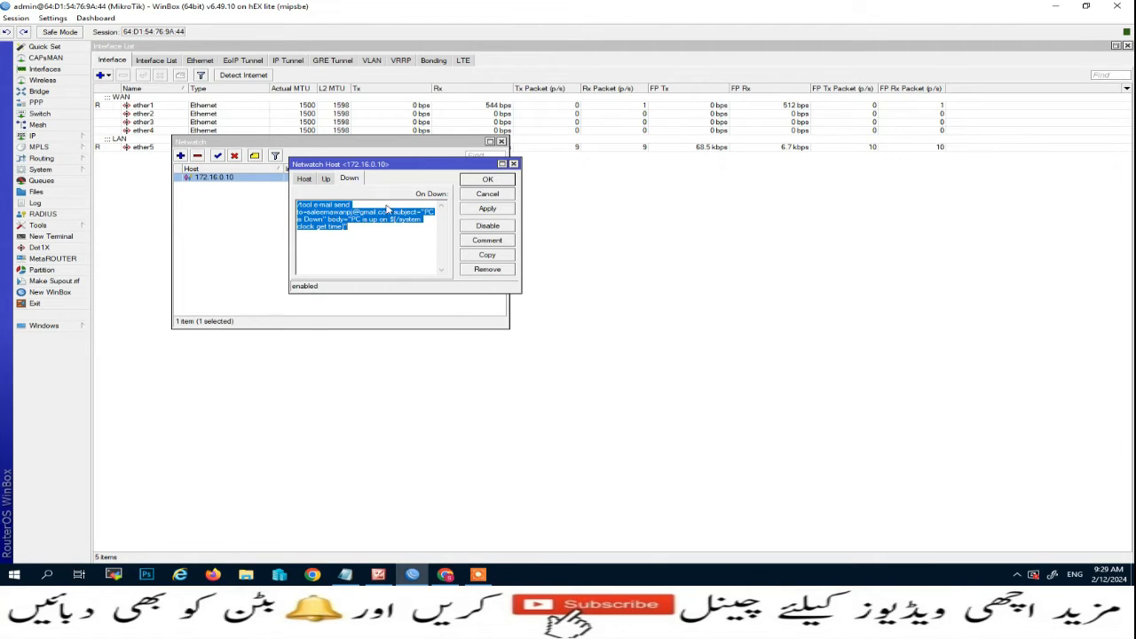
{"action": "left_click", "coordinate": [489, 181]}
{"action": "left_click", "coordinate": [502, 141]}
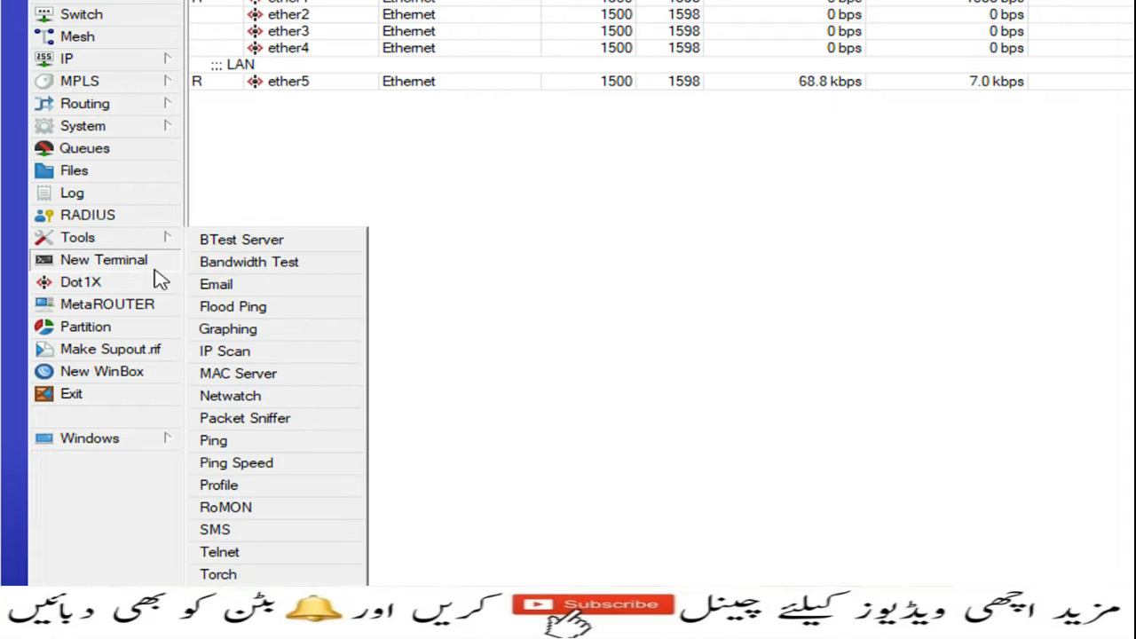
Open Tools > Email settings and enter smtp.gmail.com as the server.
{"action": "mouse_move", "coordinate": [146, 238]}
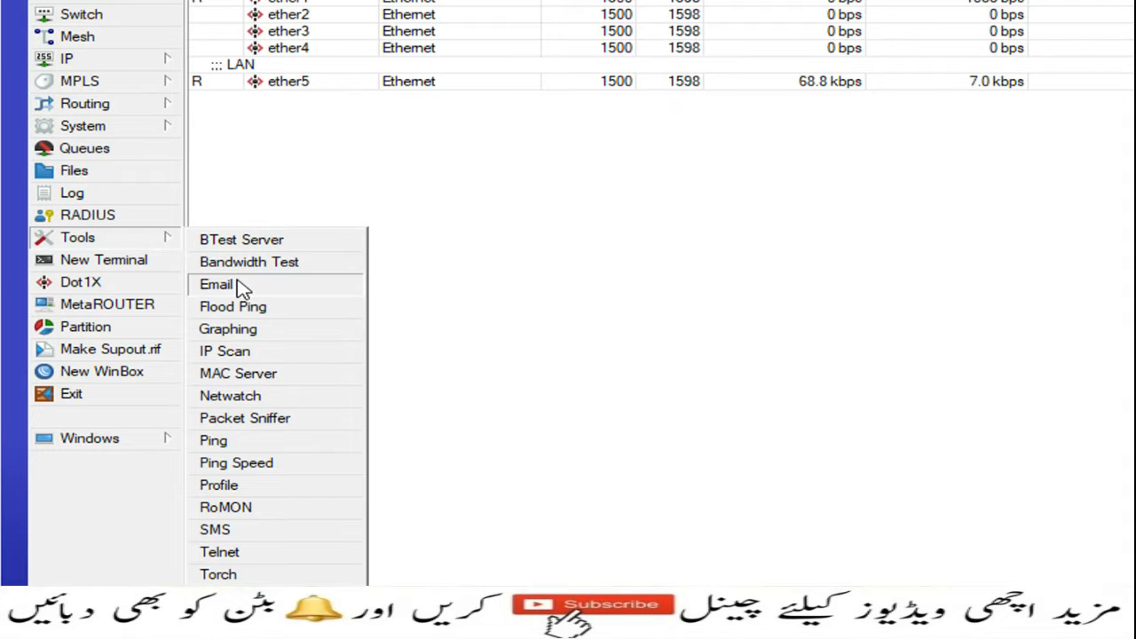
{"action": "left_click", "coordinate": [210, 289]}
{"action": "left_click_drag", "start_coordinate": [1052, 304], "coordinate": [283, 103]}
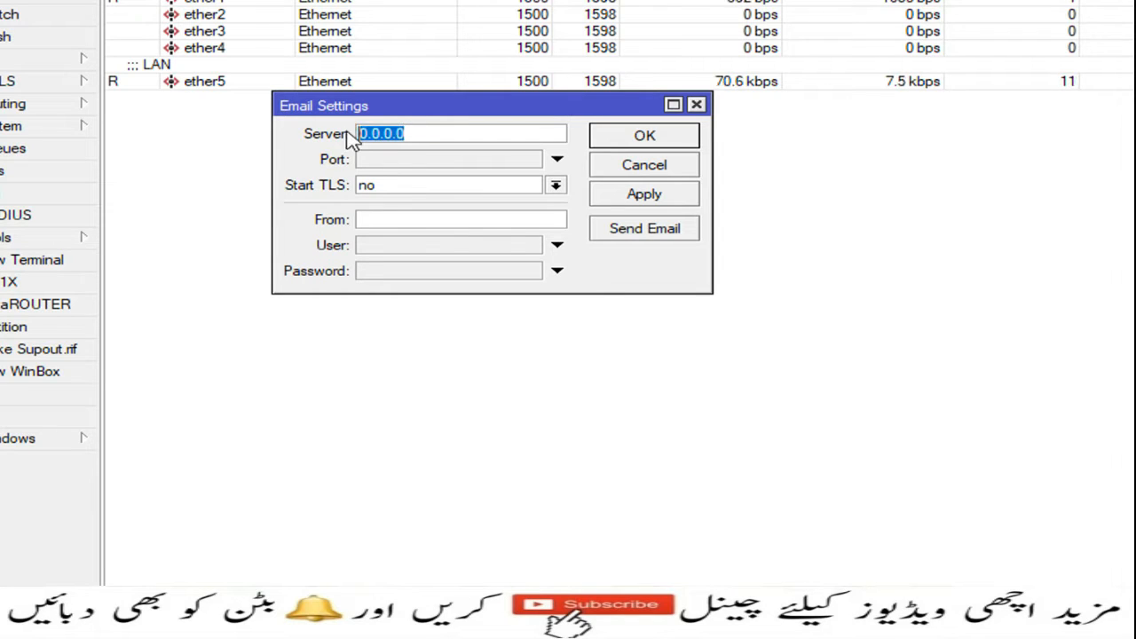
{"action": "type", "text": "smtp.c"}
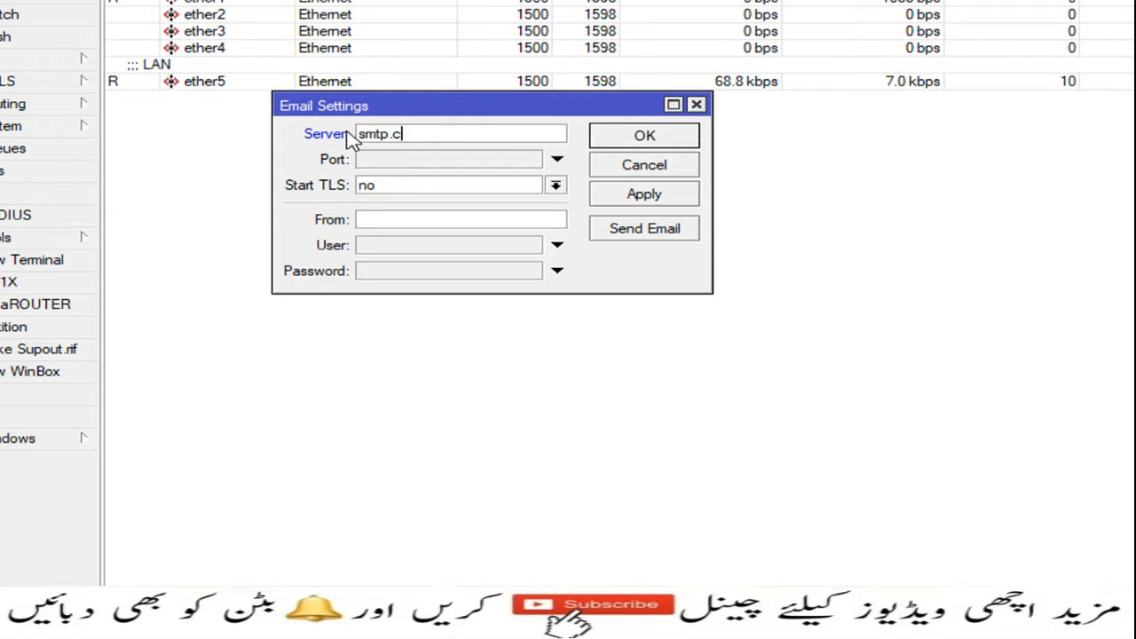
{"action": "key", "text": "BackSpace"}
{"action": "type", "text": "gmail.com"}
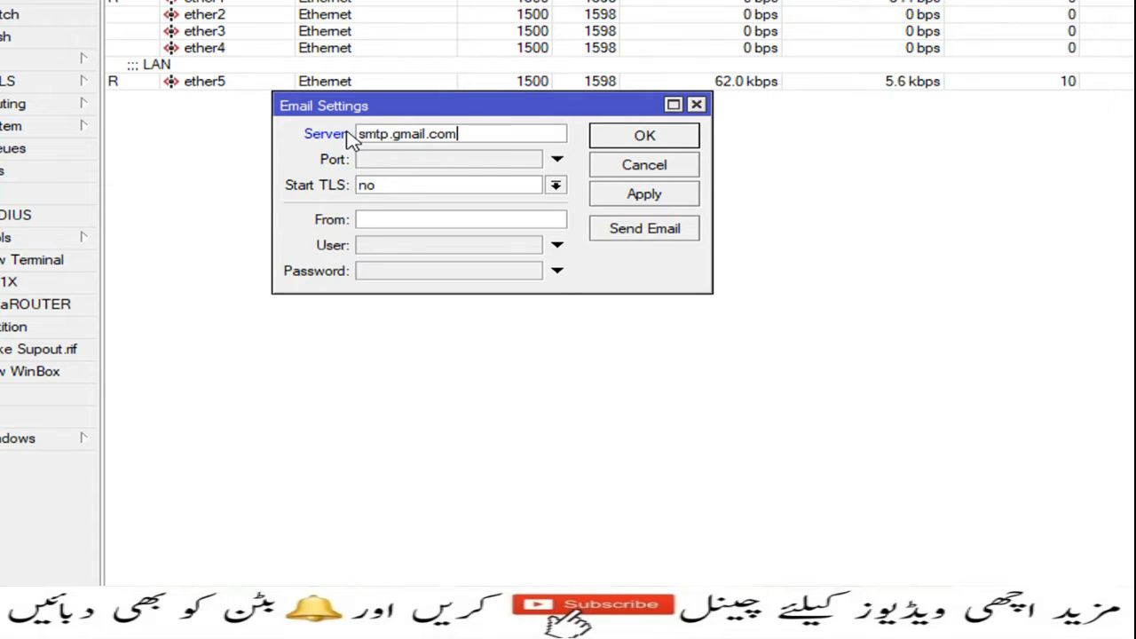
{"action": "left_click_drag", "start_coordinate": [467, 134], "coordinate": [346, 133]}
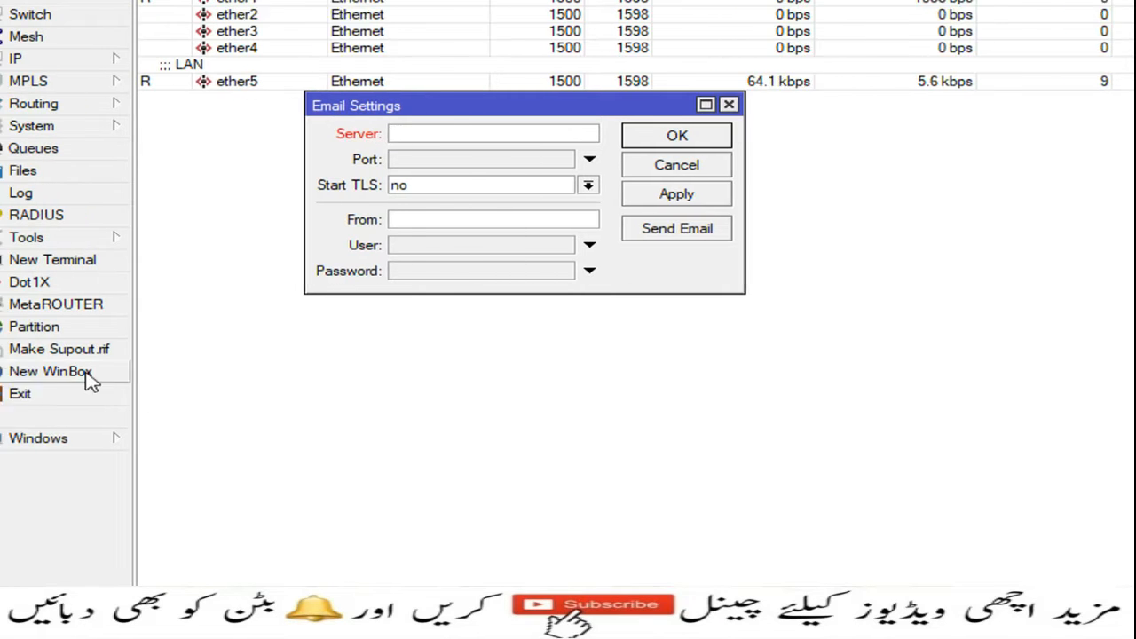
Ping smtp.gmail.com from a new terminal and copy its resolved address 108.177.15.108.
{"action": "left_click", "coordinate": [65, 262]}
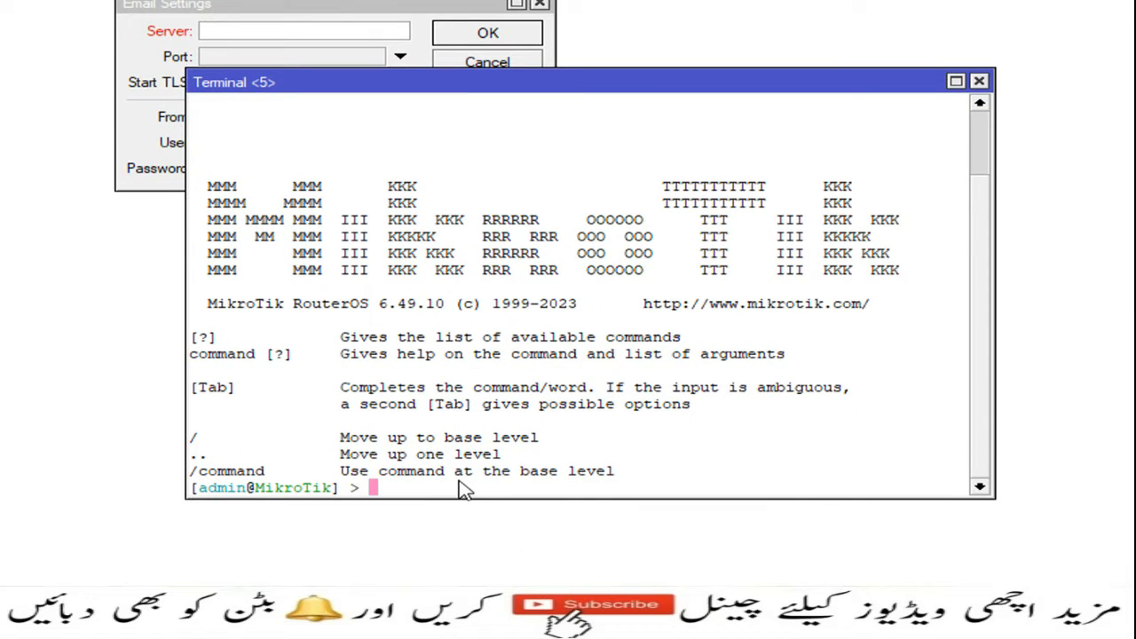
{"action": "type", "text": "ping smtp"}
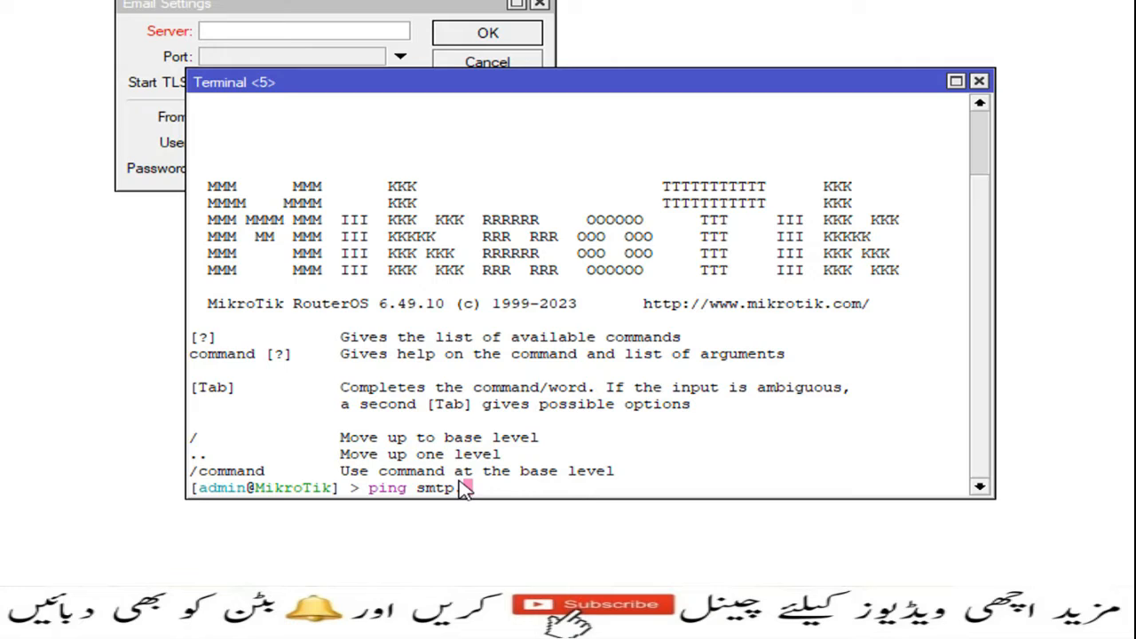
{"action": "type", "text": ".gmail.com"}
{"action": "key", "text": "Return"}
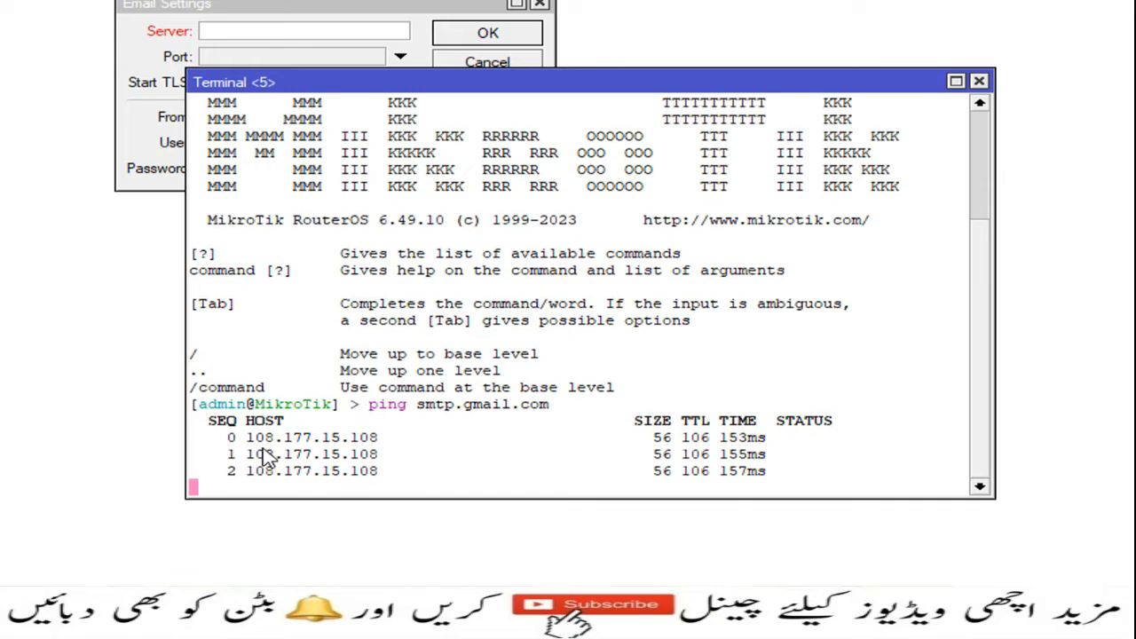
{"action": "key", "text": "ctrl+c"}
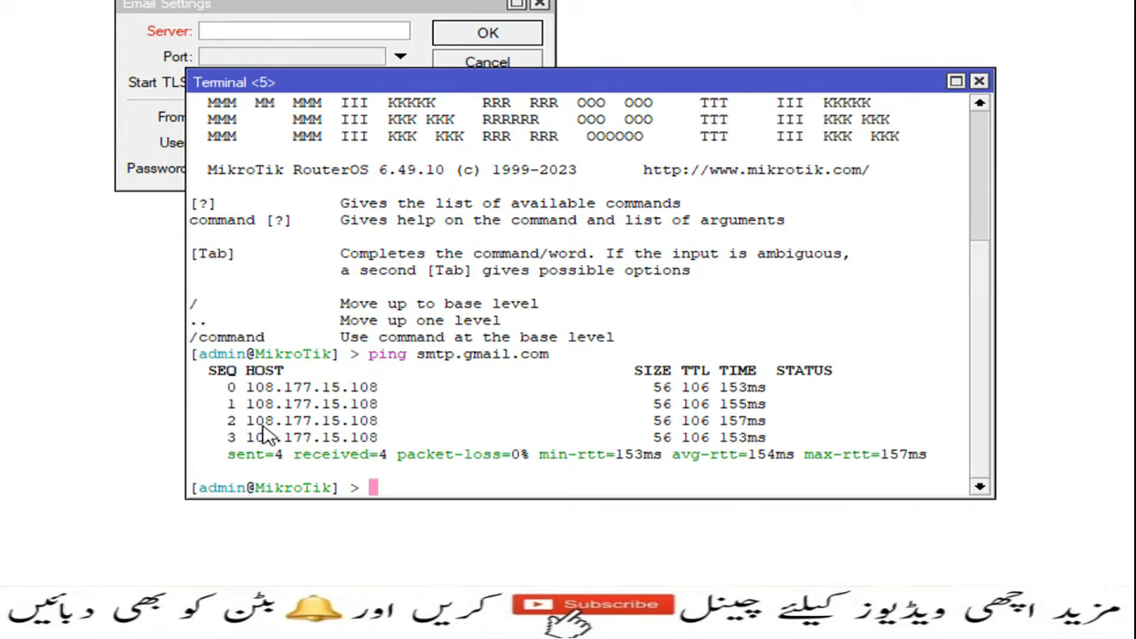
{"action": "left_click_drag", "start_coordinate": [247, 388], "coordinate": [382, 395]}
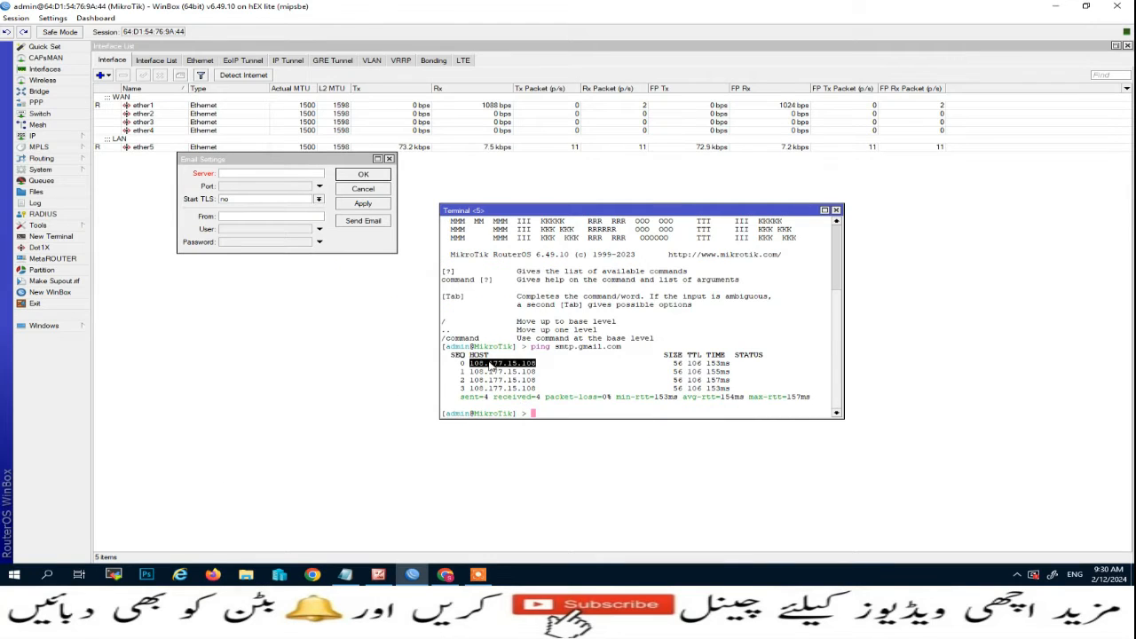
{"action": "right_click", "coordinate": [491, 367]}
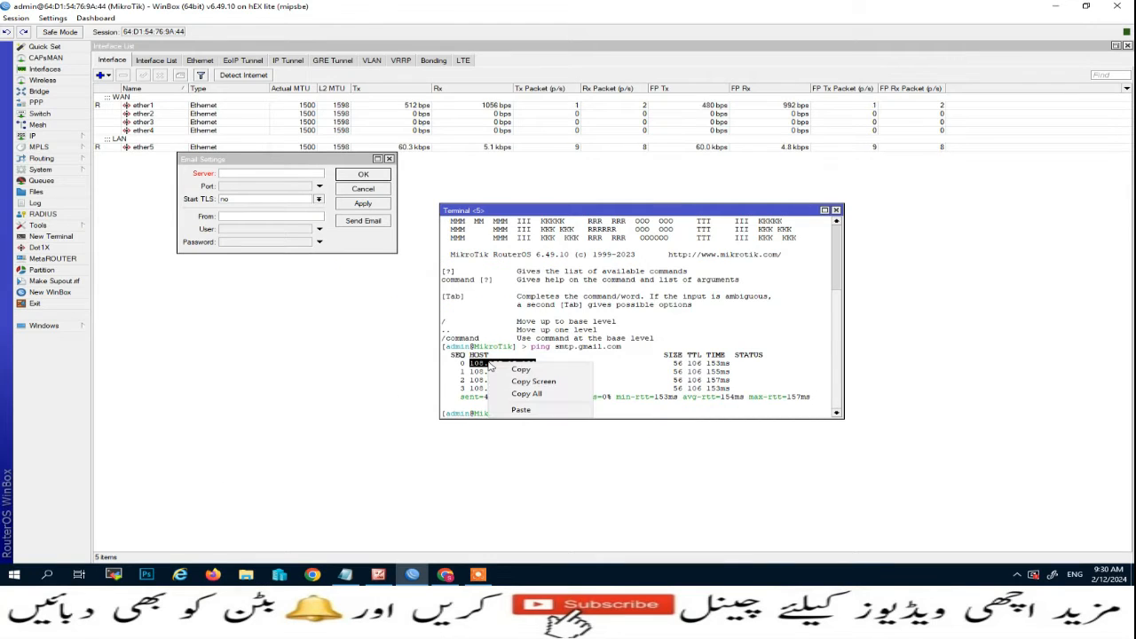
Set the mail server to 108.177.15.108, port 587, and Start TLS to yes.
{"action": "left_click", "coordinate": [524, 372]}
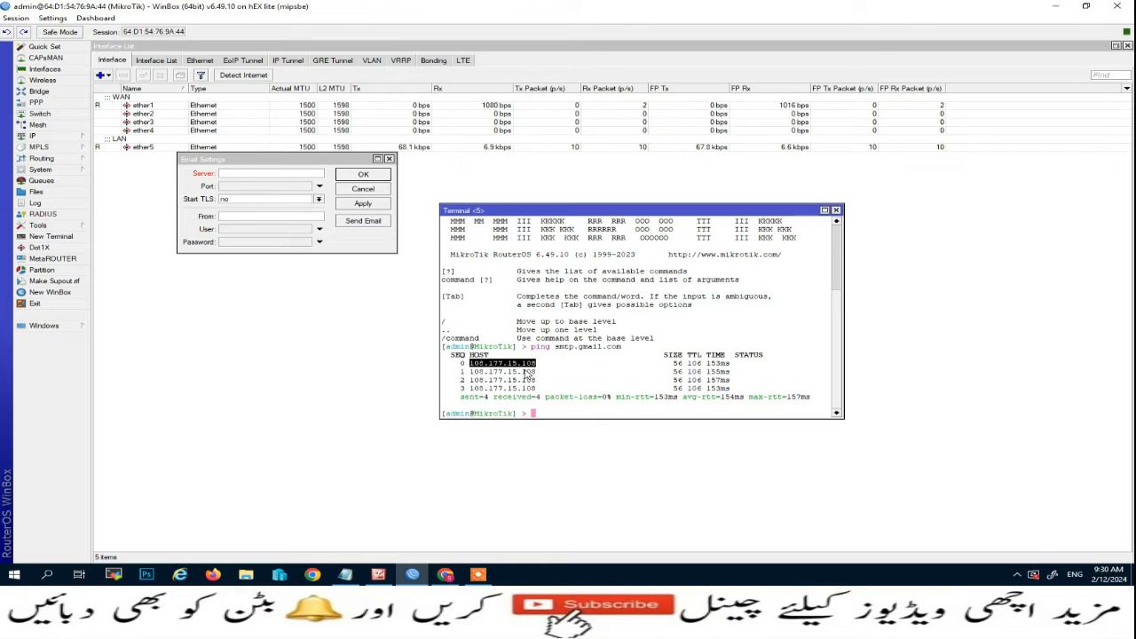
{"action": "left_click", "coordinate": [224, 173]}
{"action": "right_click", "coordinate": [224, 173]}
{"action": "left_click", "coordinate": [251, 211]}
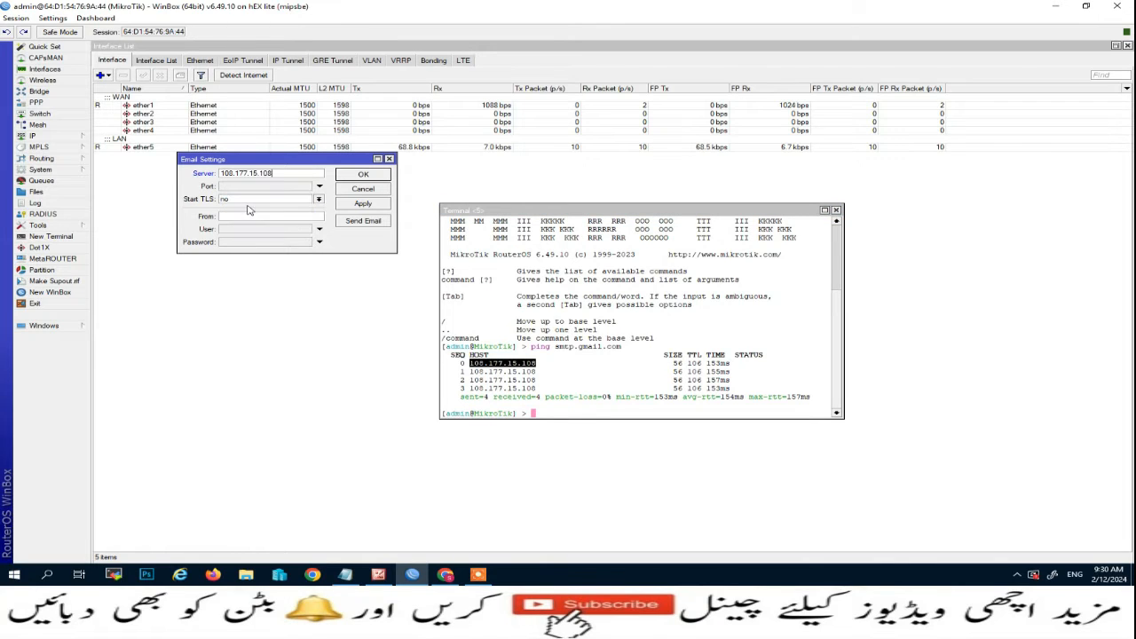
{"action": "left_click", "coordinate": [237, 187]}
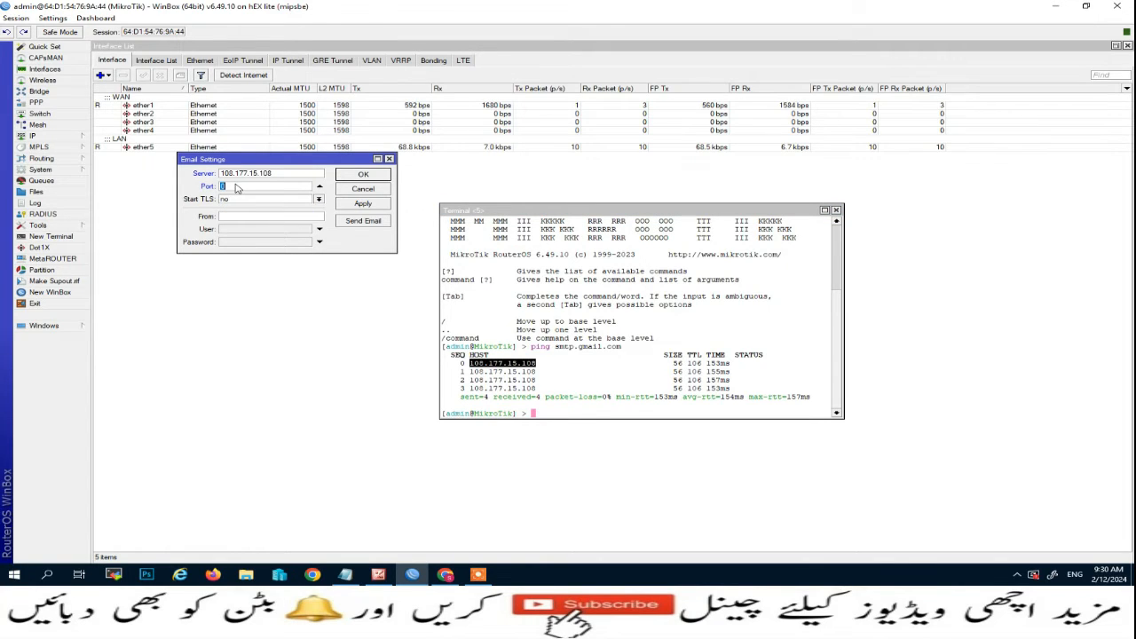
{"action": "type", "text": "587"}
{"action": "left_click", "coordinate": [319, 199]}
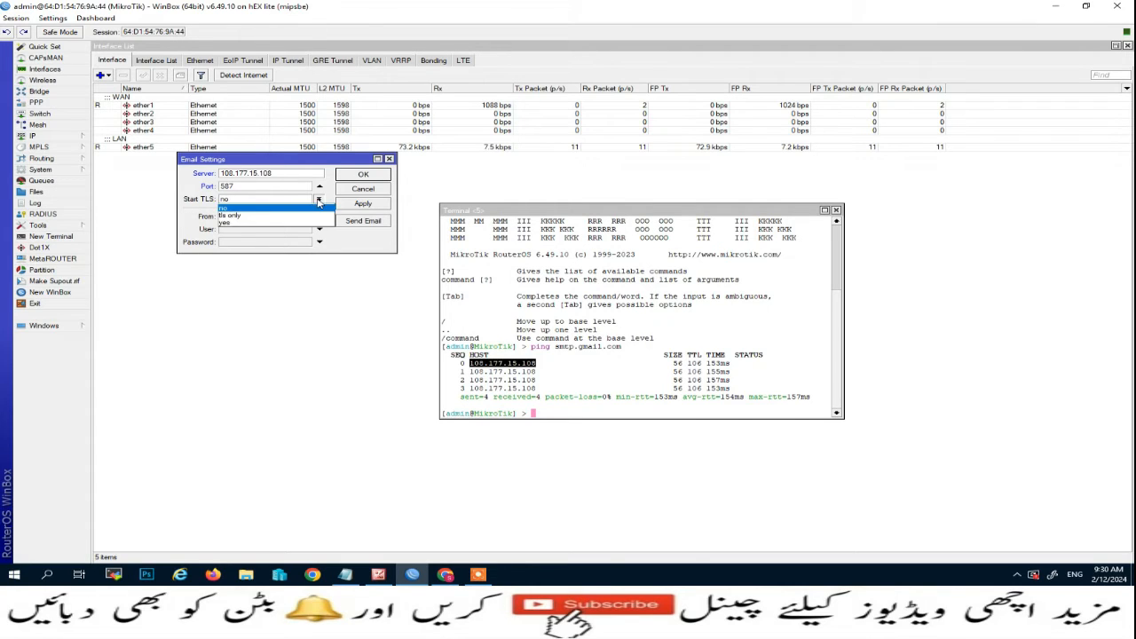
{"action": "left_click", "coordinate": [222, 218]}
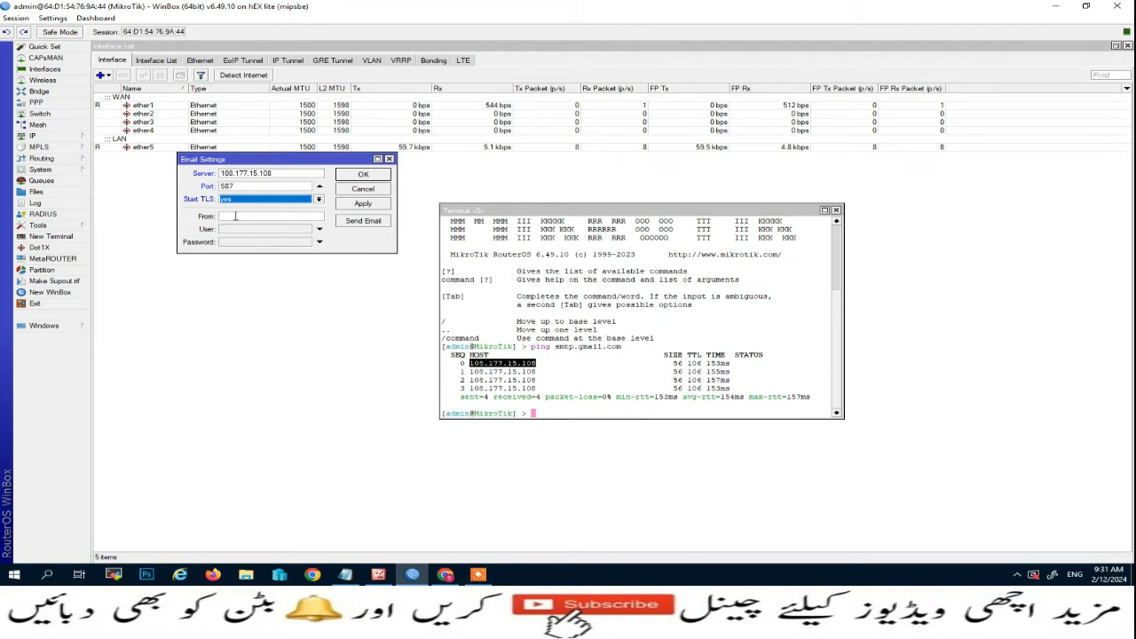
Fill the From and User fields with the Gmail address.
{"action": "left_click", "coordinate": [236, 216]}
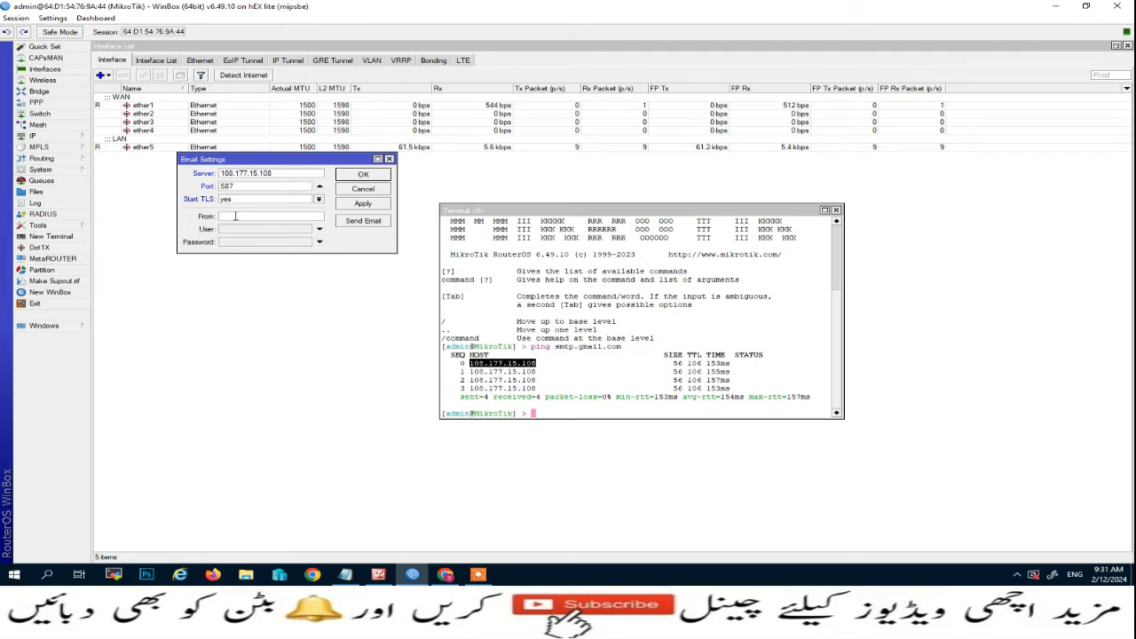
{"action": "left_click_drag", "start_coordinate": [309, 218], "coordinate": [213, 218]}
{"action": "left_click", "coordinate": [251, 230]}
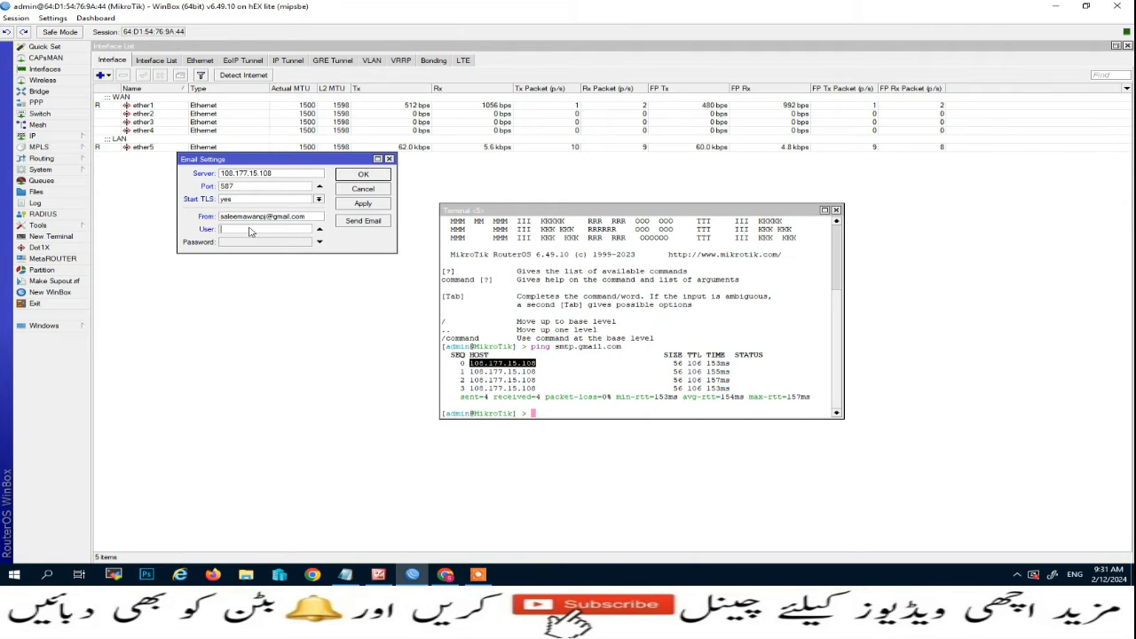
{"action": "key", "text": "ctrl+v"}
{"action": "mouse_move", "coordinate": [448, 575]}
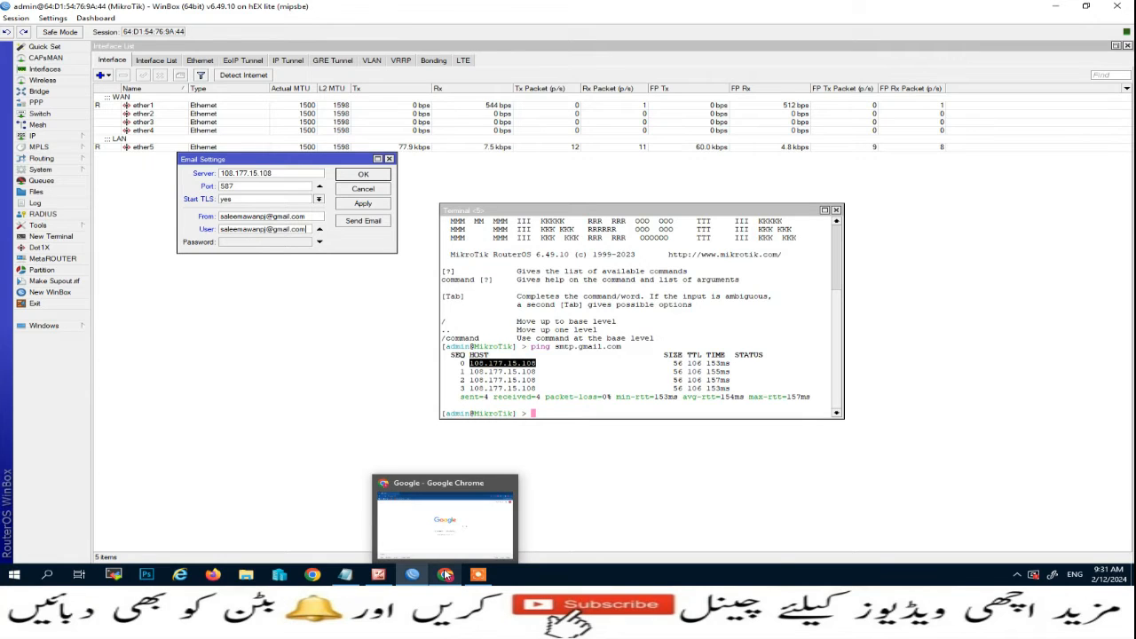
In Chrome, go to Google Account Security > 2-Step Verification > App passwords.
{"action": "left_click", "coordinate": [446, 575]}
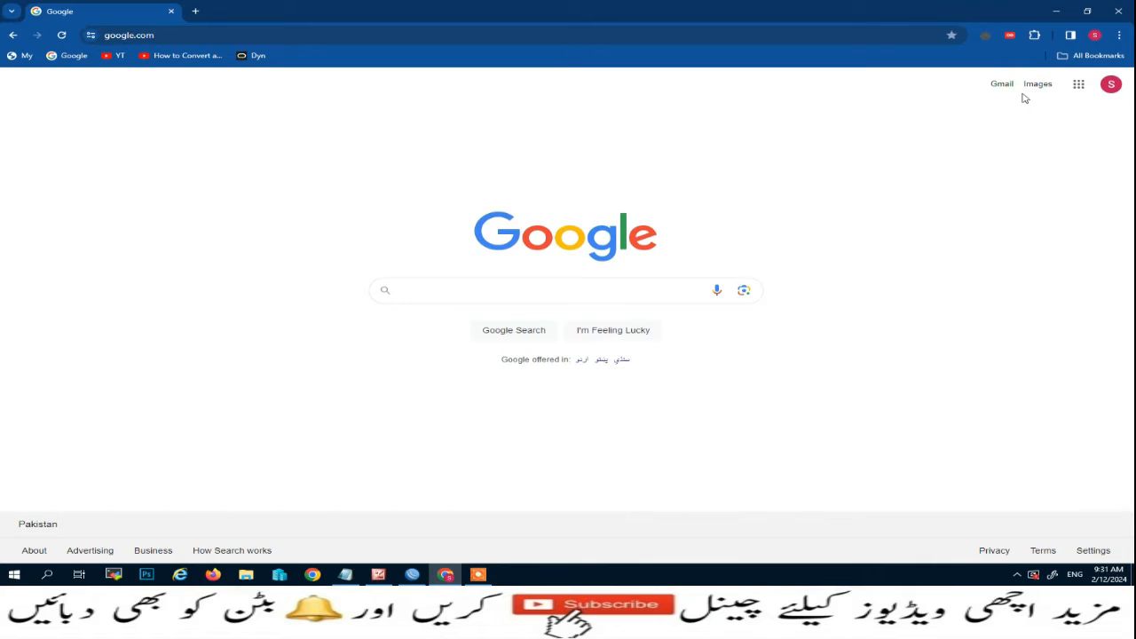
{"action": "left_click", "coordinate": [1112, 85]}
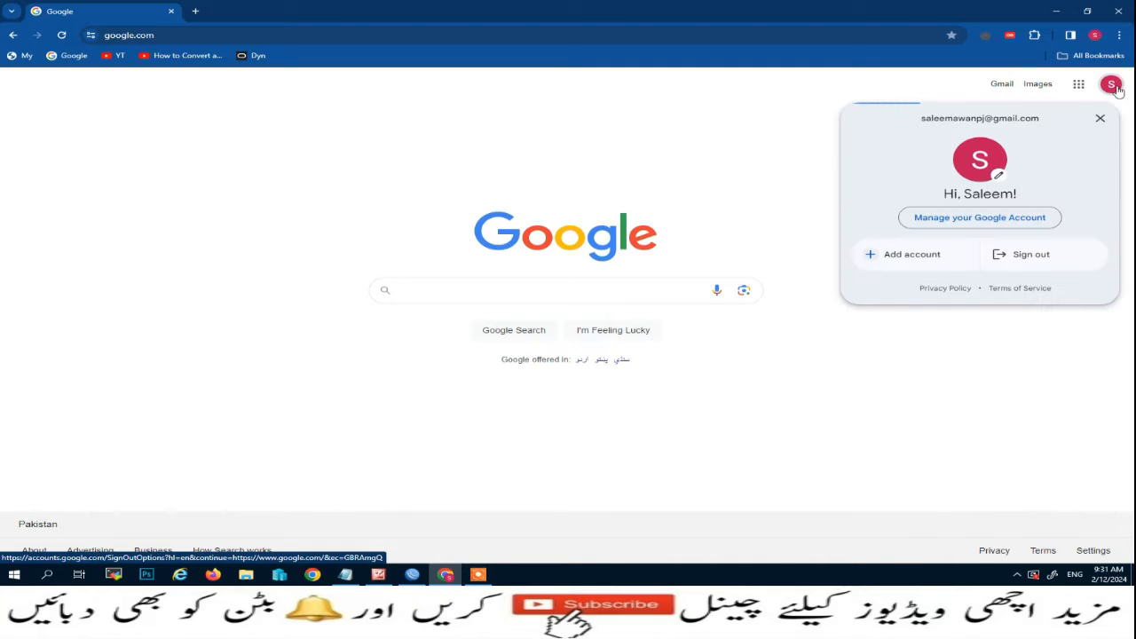
{"action": "left_click", "coordinate": [940, 219]}
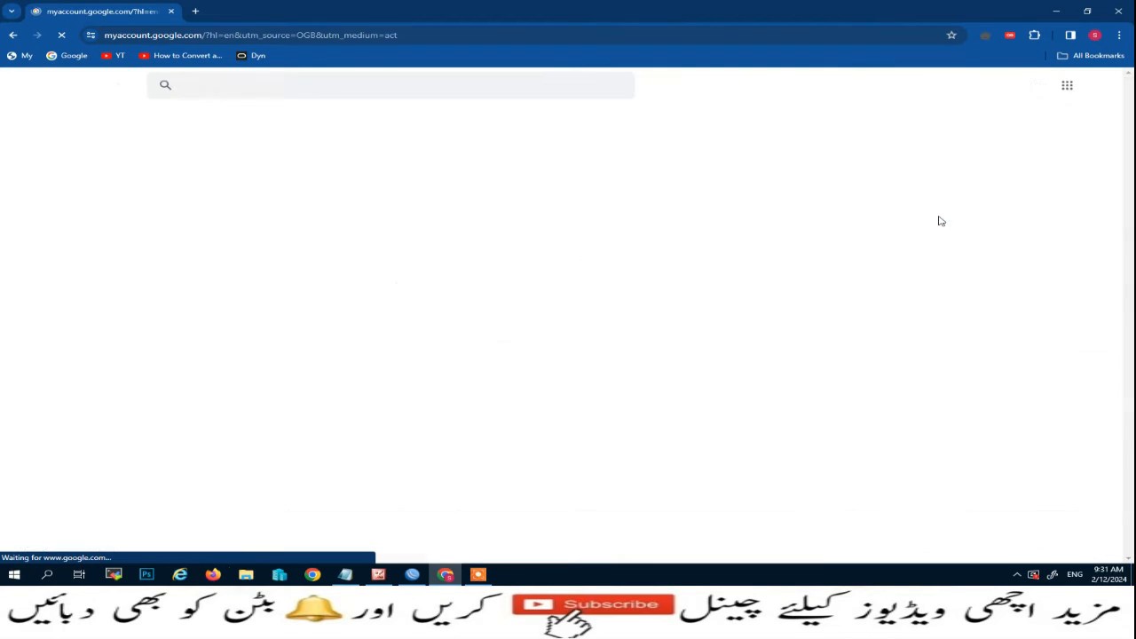
{"action": "left_click", "coordinate": [44, 205]}
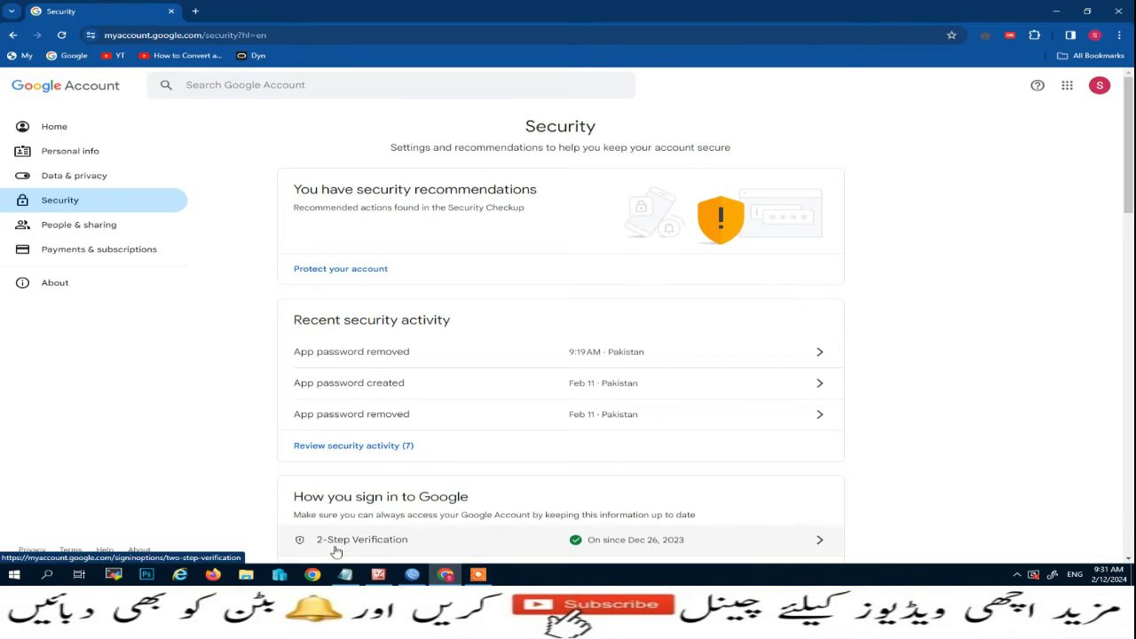
{"action": "left_click", "coordinate": [822, 545]}
{"action": "scroll", "coordinate": [840, 517], "scroll_direction": "down", "scroll_amount": 5}
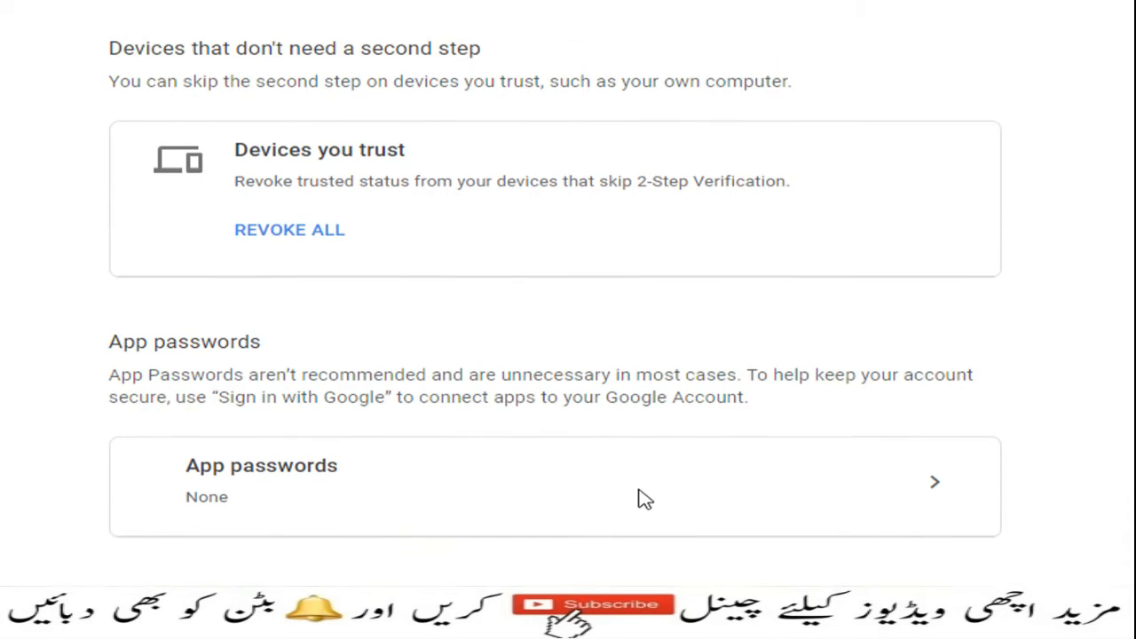
{"action": "left_click", "coordinate": [935, 559]}
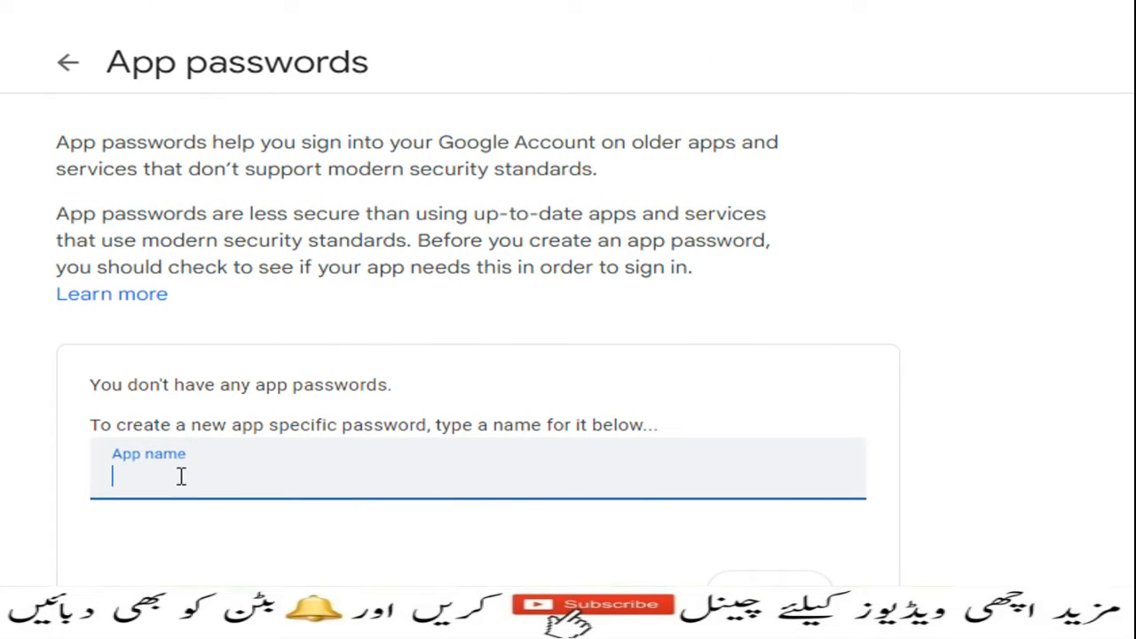
Create an app password named MikroTik and copy the generated password.
{"action": "type", "text": "Mik"}
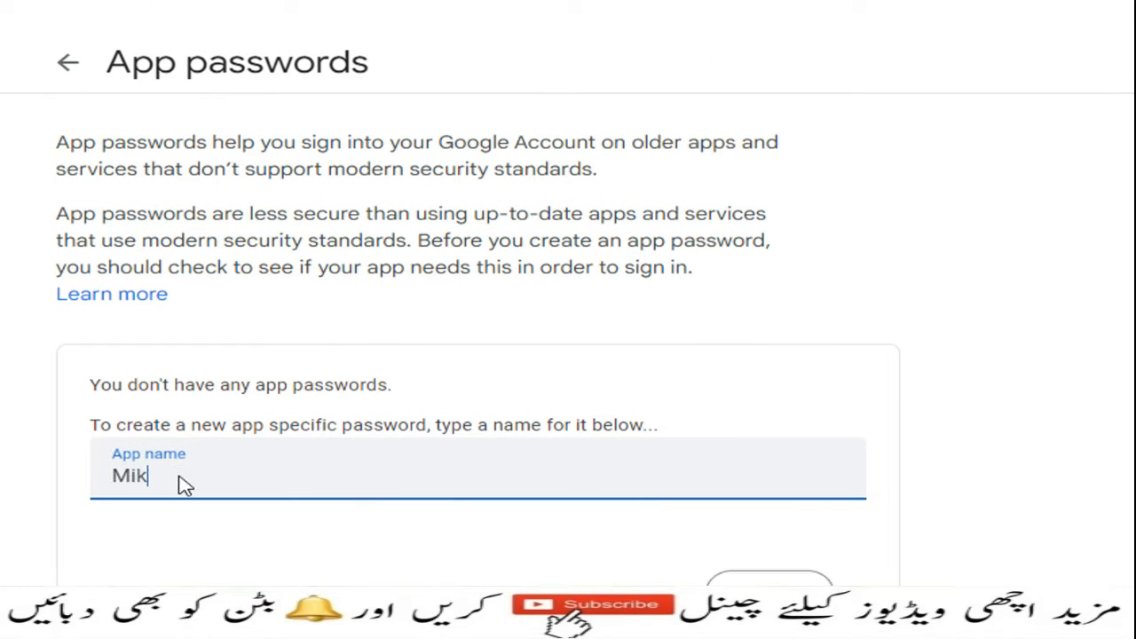
{"action": "type", "text": "rotik"}
{"action": "scroll", "coordinate": [180, 477], "scroll_direction": "down", "scroll_amount": 1}
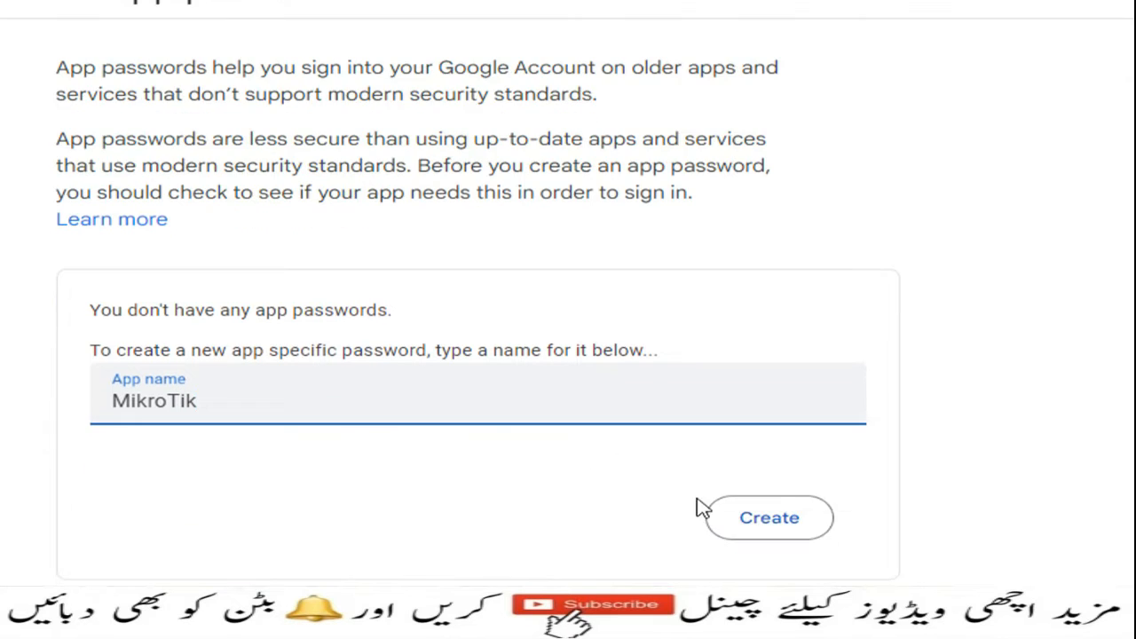
{"action": "left_click", "coordinate": [767, 506]}
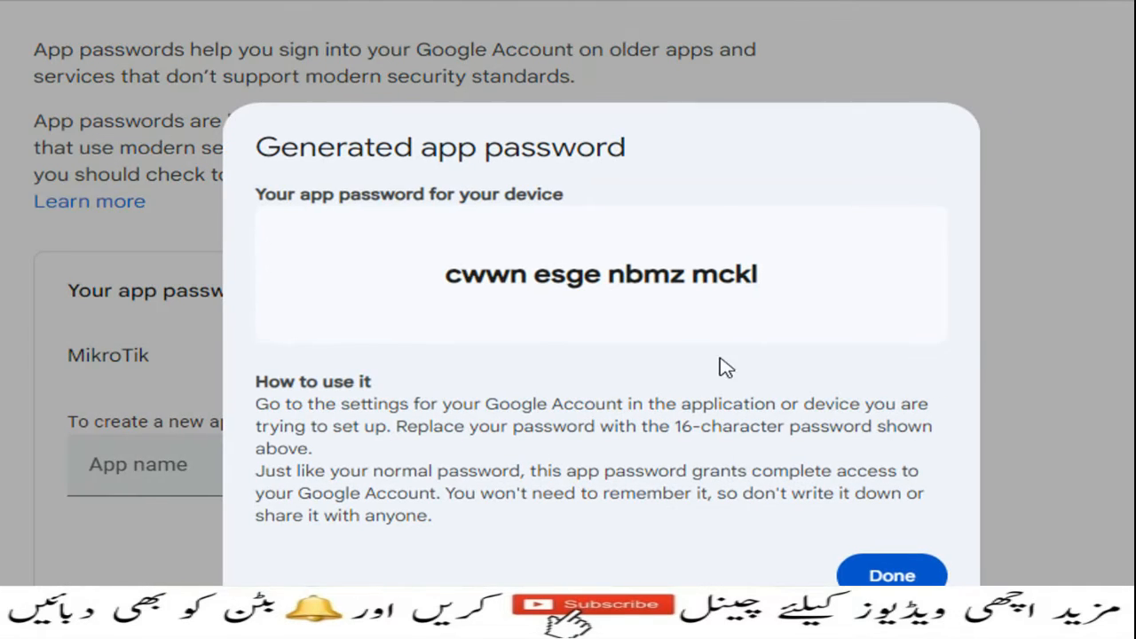
{"action": "left_click_drag", "start_coordinate": [446, 275], "coordinate": [791, 275]}
{"action": "right_click", "coordinate": [722, 272]}
{"action": "left_click", "coordinate": [765, 297]}
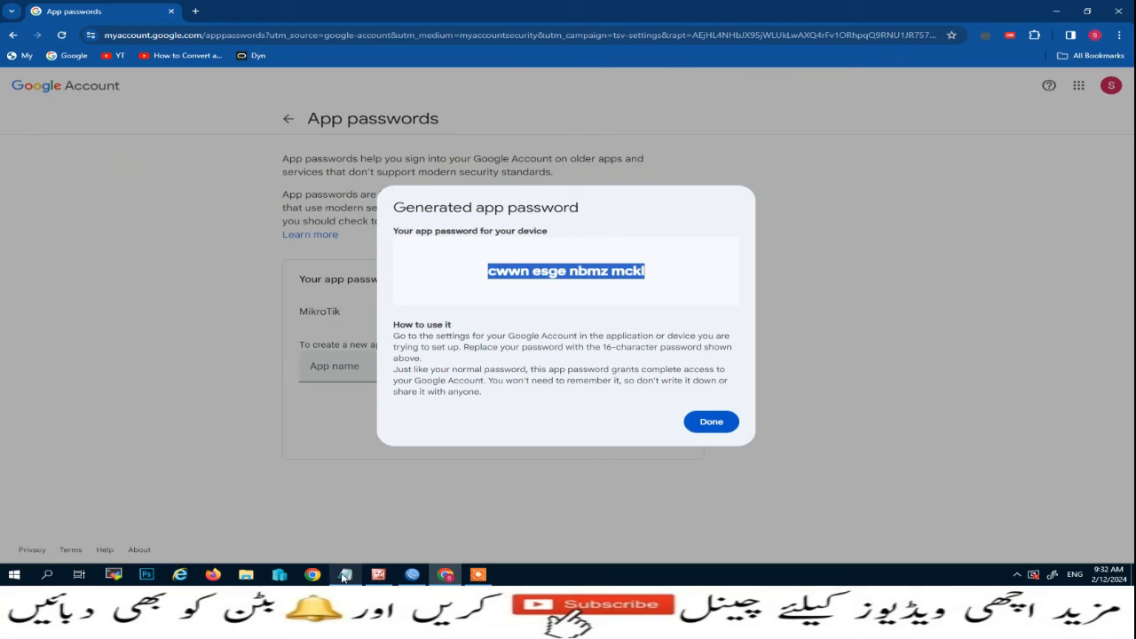
Paste the generated app password onto a new line below the e-mail commands in Script L-24.
{"action": "left_click", "coordinate": [344, 576]}
{"action": "left_click", "coordinate": [245, 260]}
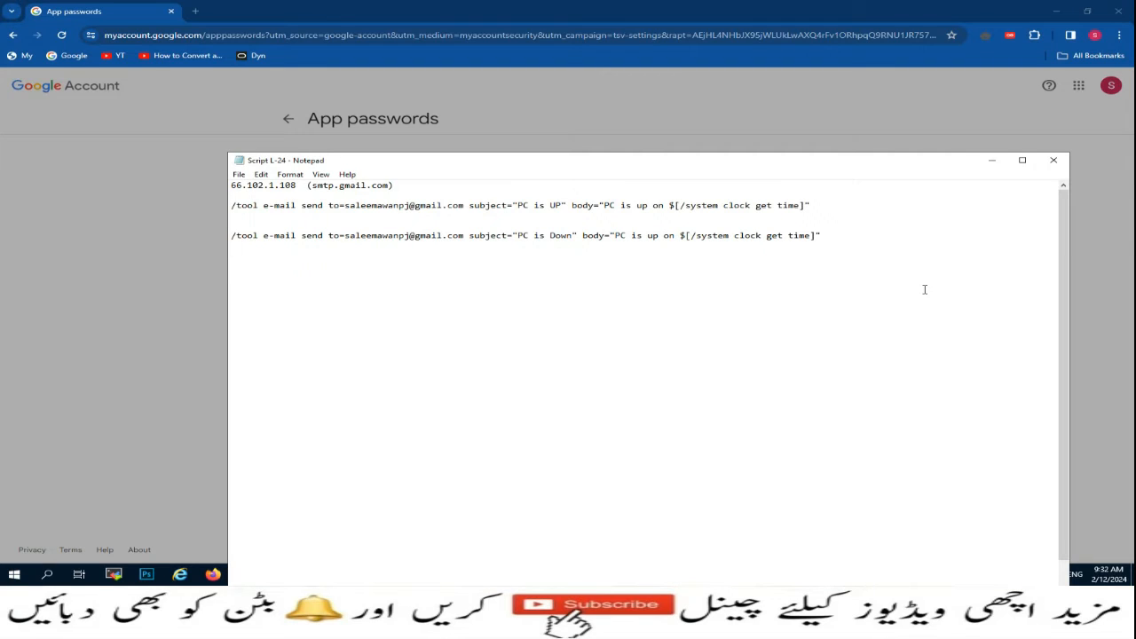
{"action": "key", "text": "ctrl+v"}
{"action": "left_click_drag", "start_coordinate": [338, 265], "coordinate": [216, 270]}
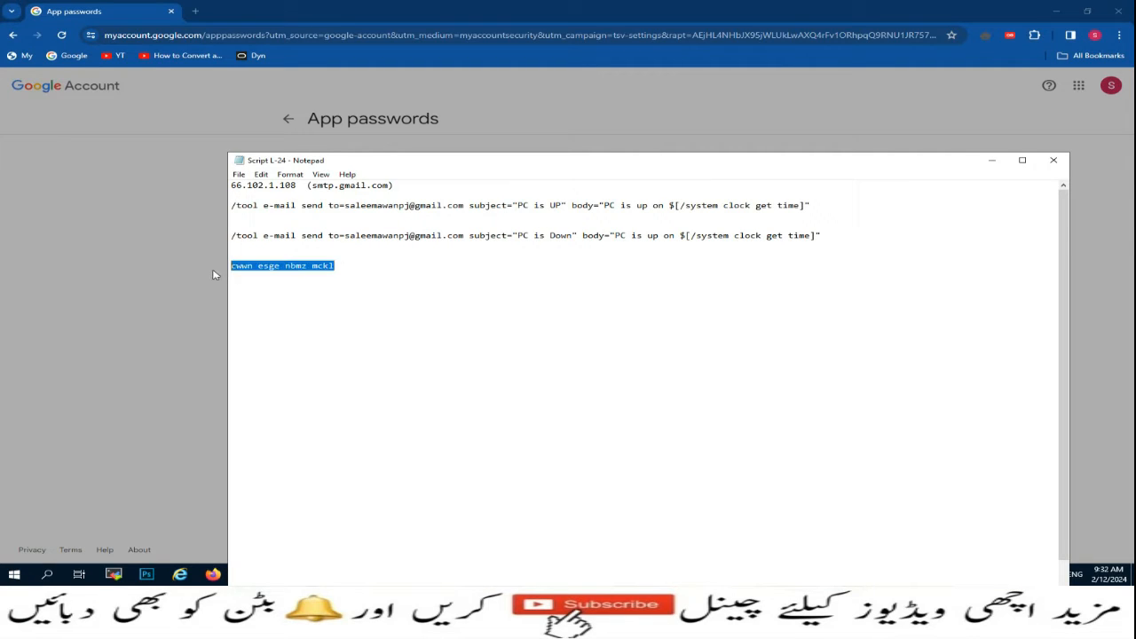
{"action": "left_click", "coordinate": [1055, 11]}
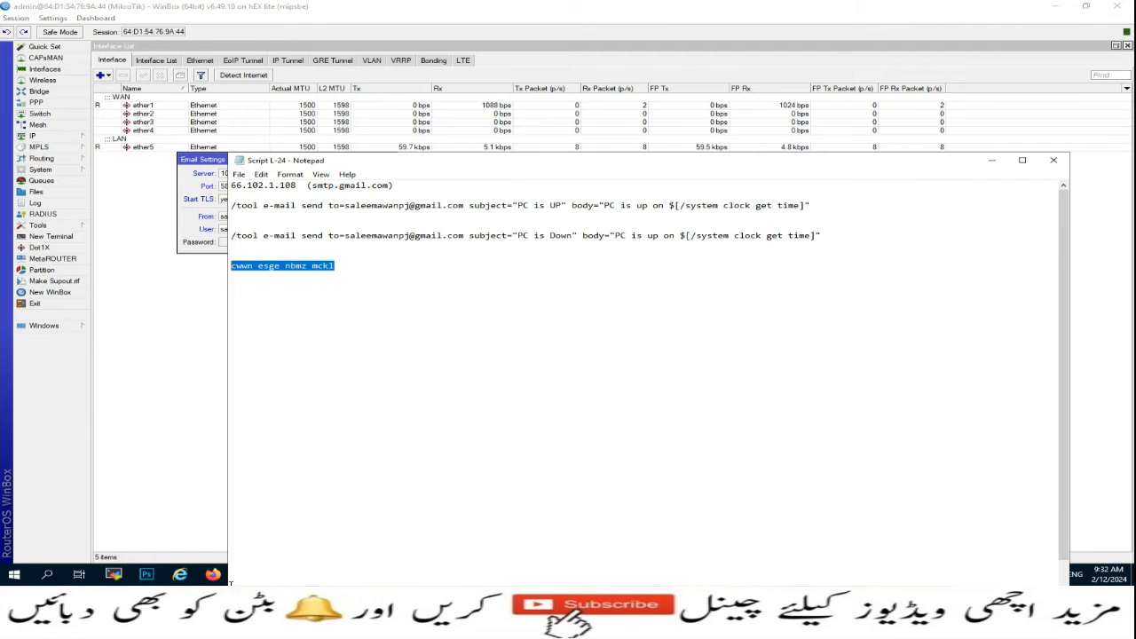
Apply the Email Settings with the Gmail app password entered in the Password field.
{"action": "left_click", "coordinate": [993, 160]}
{"action": "left_click", "coordinate": [231, 242]}
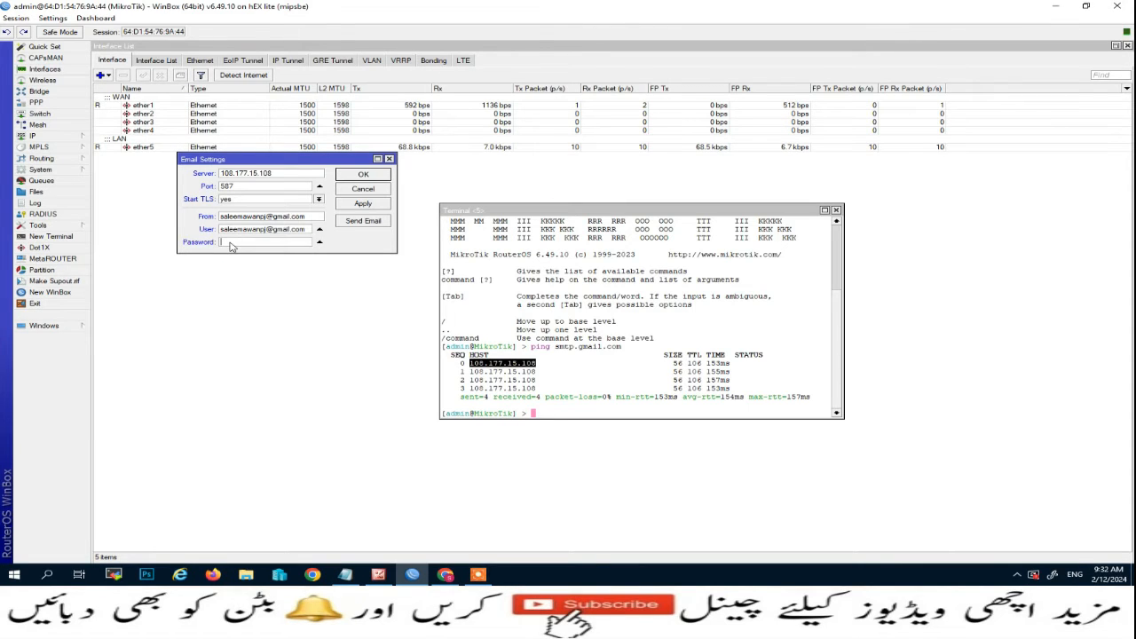
{"action": "left_click", "coordinate": [373, 206]}
Open the Send Email test form and set Address 108.177.15.108 with port 587.
{"action": "left_click", "coordinate": [357, 222]}
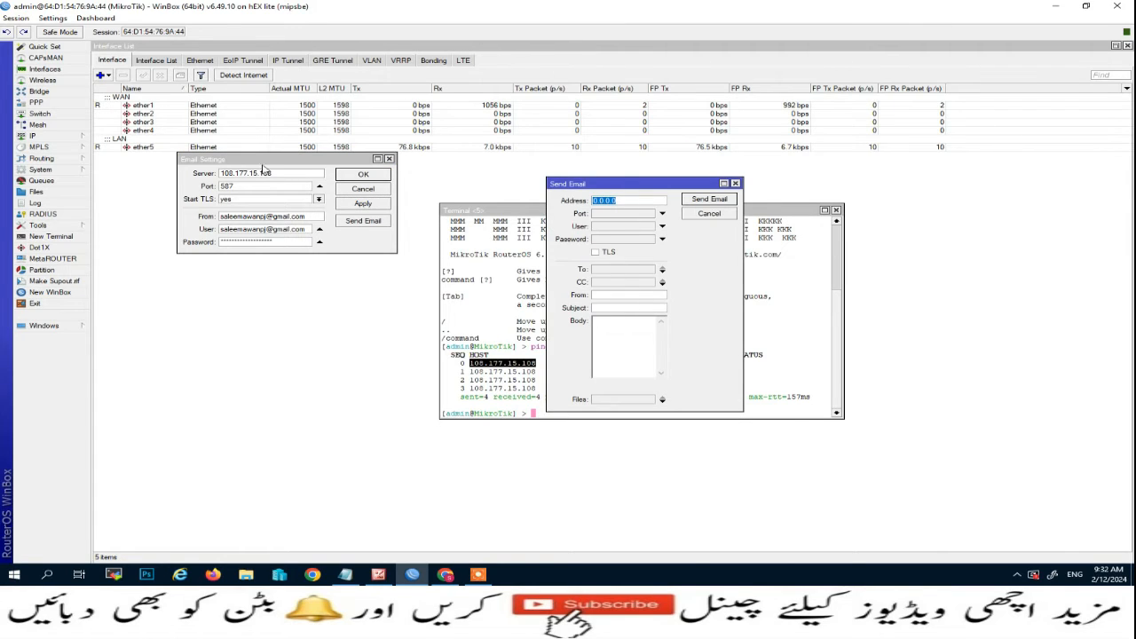
{"action": "left_click_drag", "start_coordinate": [272, 173], "coordinate": [197, 173]}
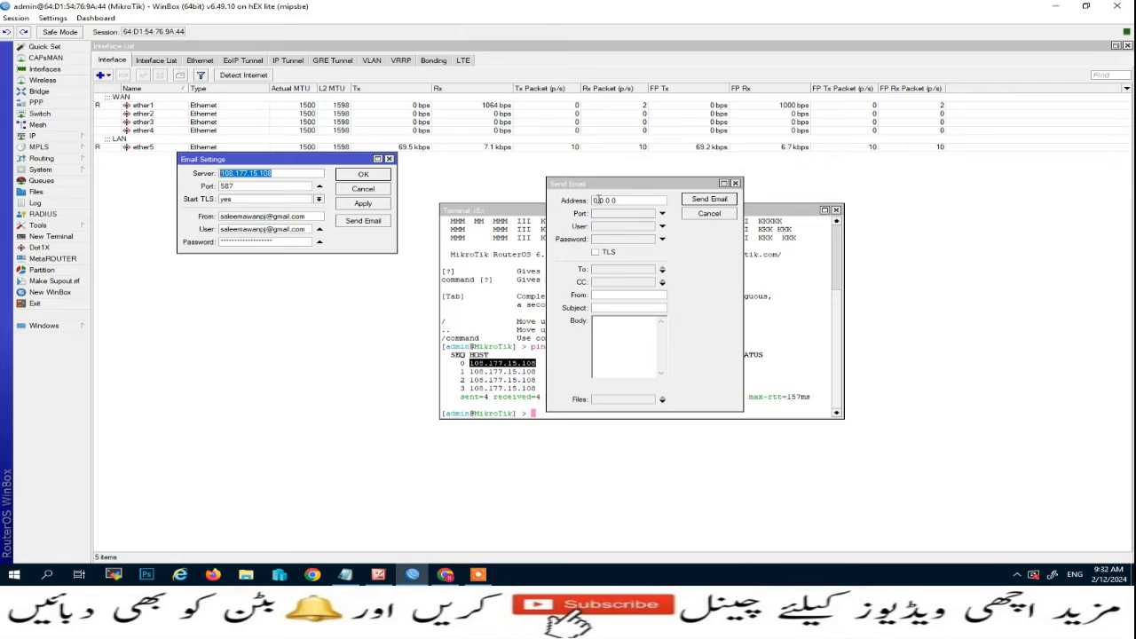
{"action": "left_click", "coordinate": [598, 200]}
{"action": "key", "text": "ctrl+v"}
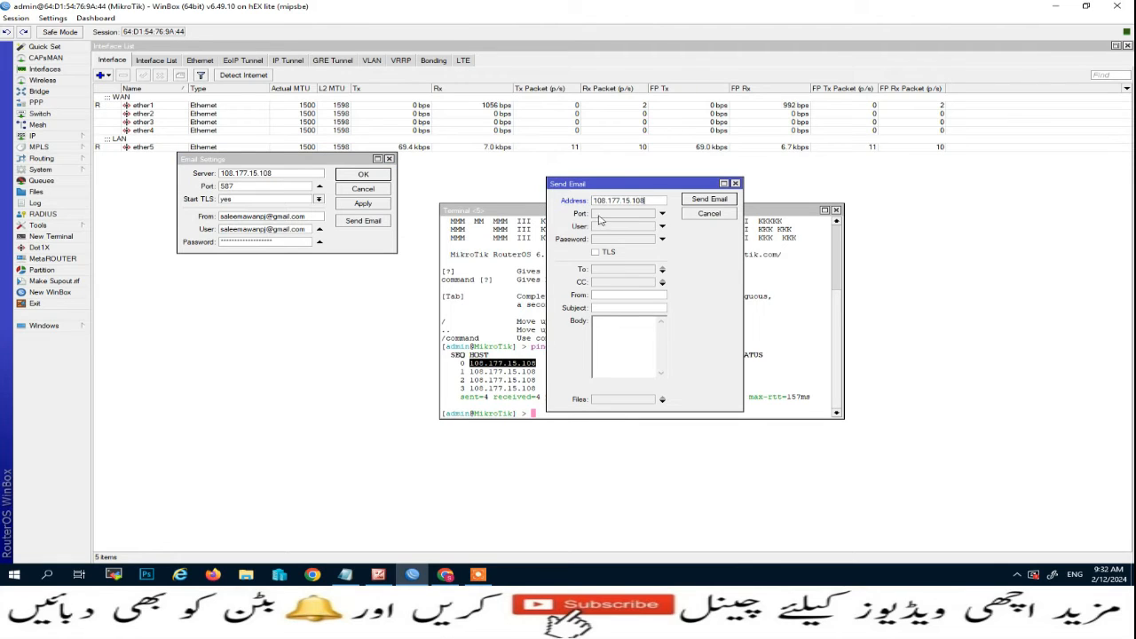
{"action": "left_click", "coordinate": [612, 214]}
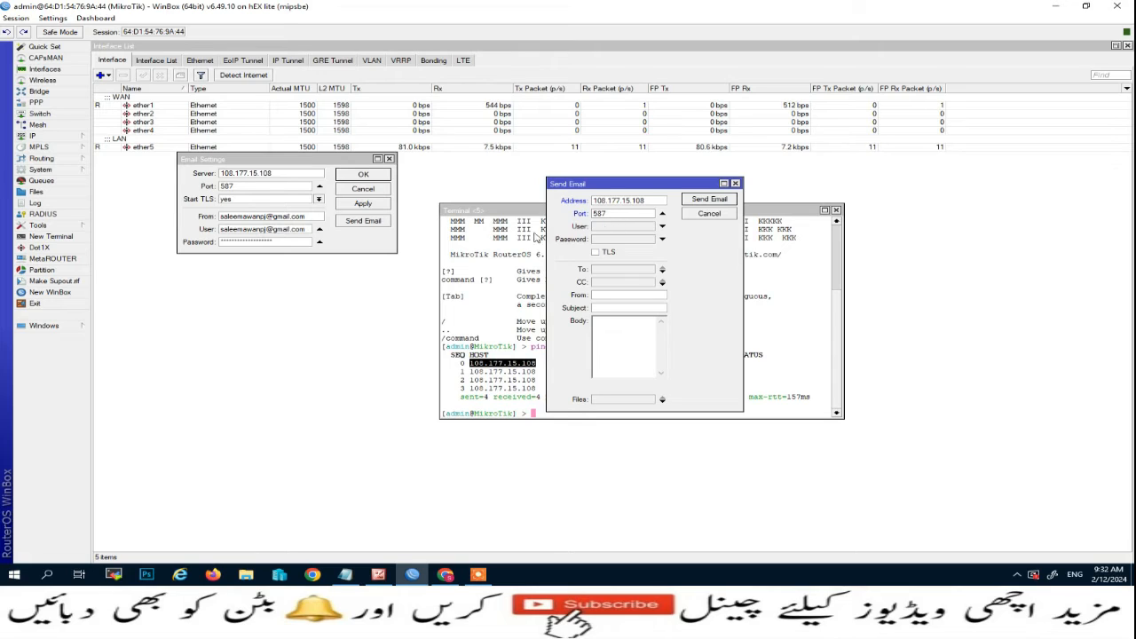
Copy the Gmail sender address into the test email's User field.
{"action": "left_click", "coordinate": [216, 217]}
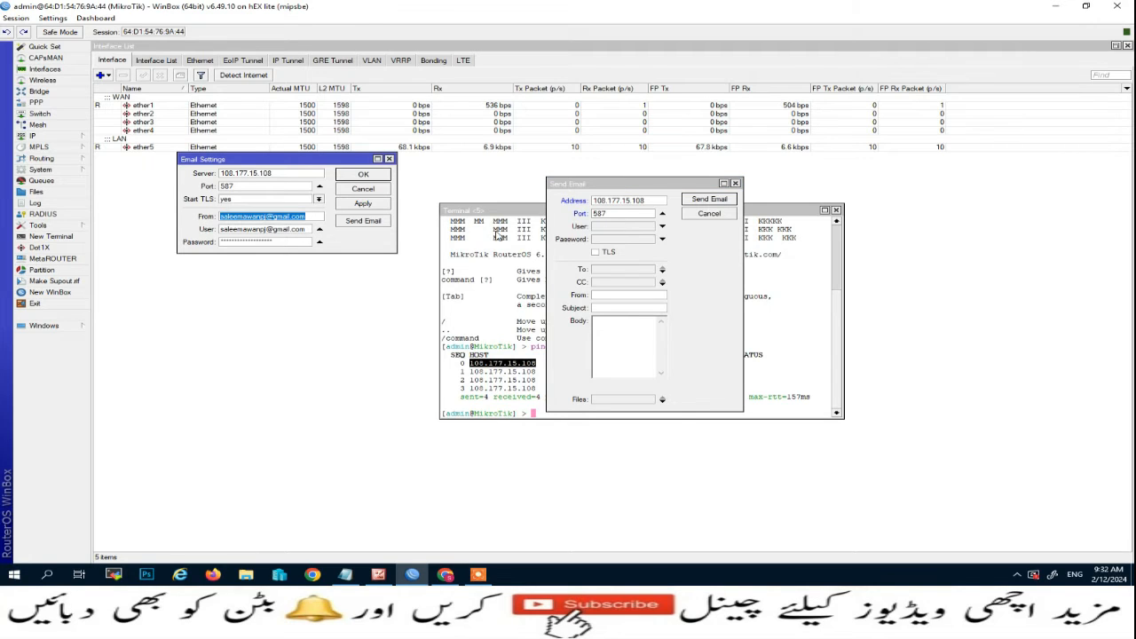
{"action": "left_click", "coordinate": [635, 228]}
{"action": "key", "text": "ctrl+v"}
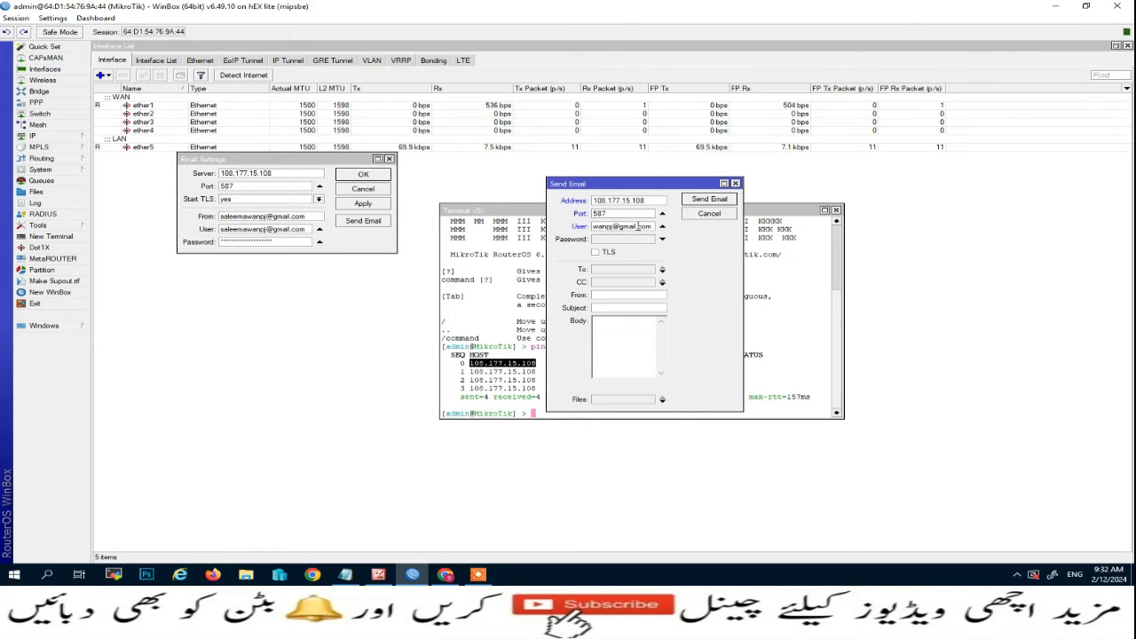
{"action": "left_click", "coordinate": [345, 574]}
Reselect the saved app password in Notepad and get back to the WinBox window.
{"action": "left_click", "coordinate": [345, 267]}
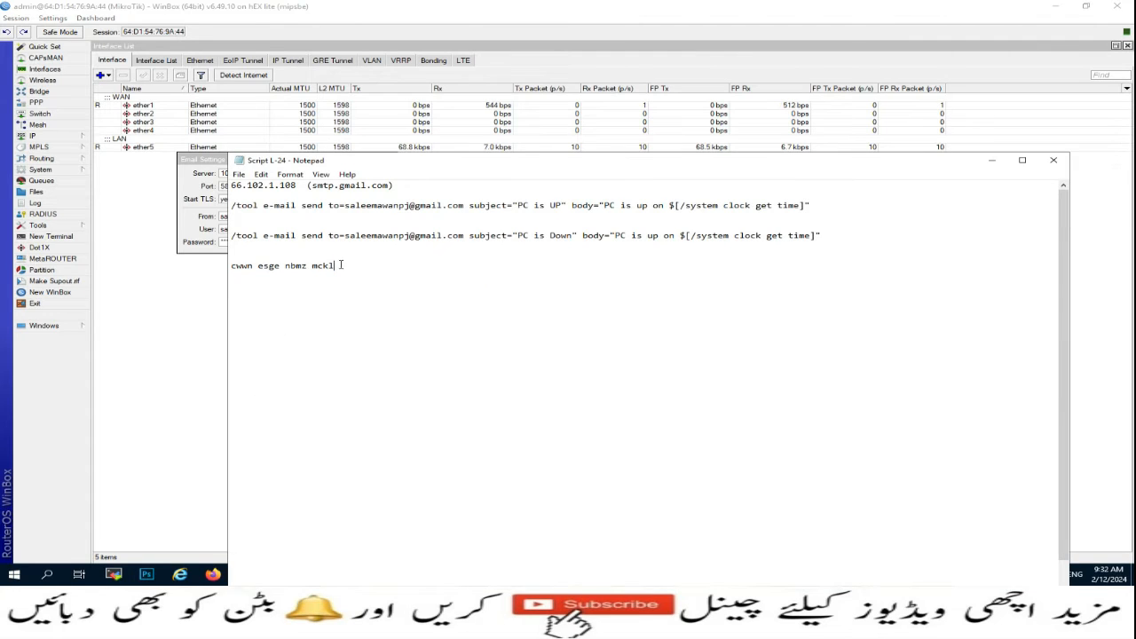
{"action": "left_click_drag", "start_coordinate": [345, 267], "coordinate": [224, 265]}
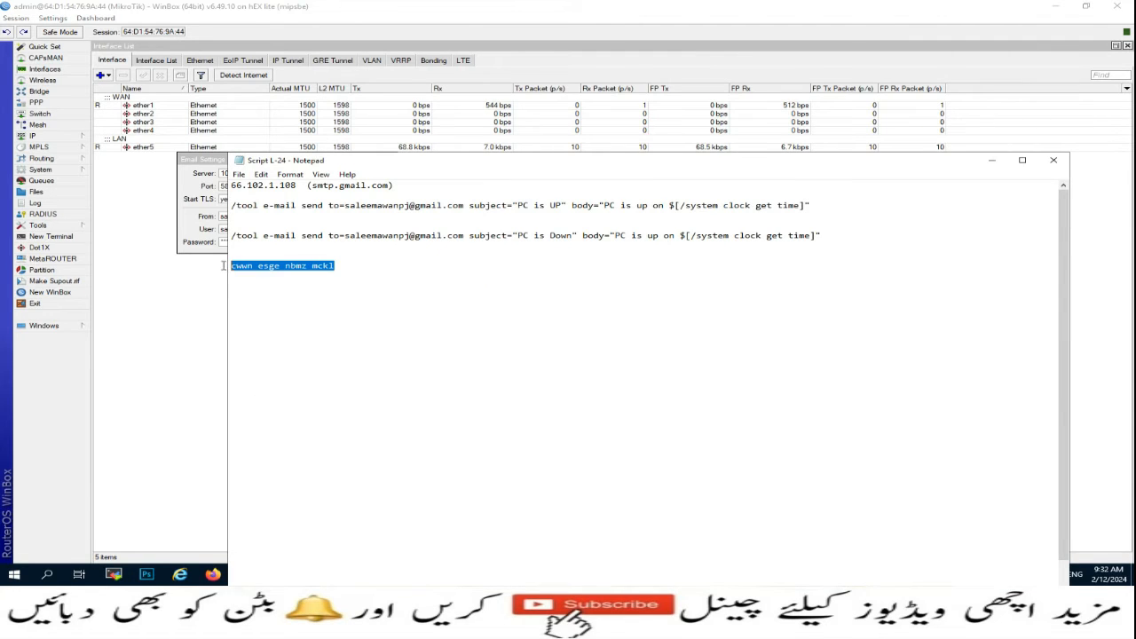
{"action": "left_click", "coordinate": [211, 551]}
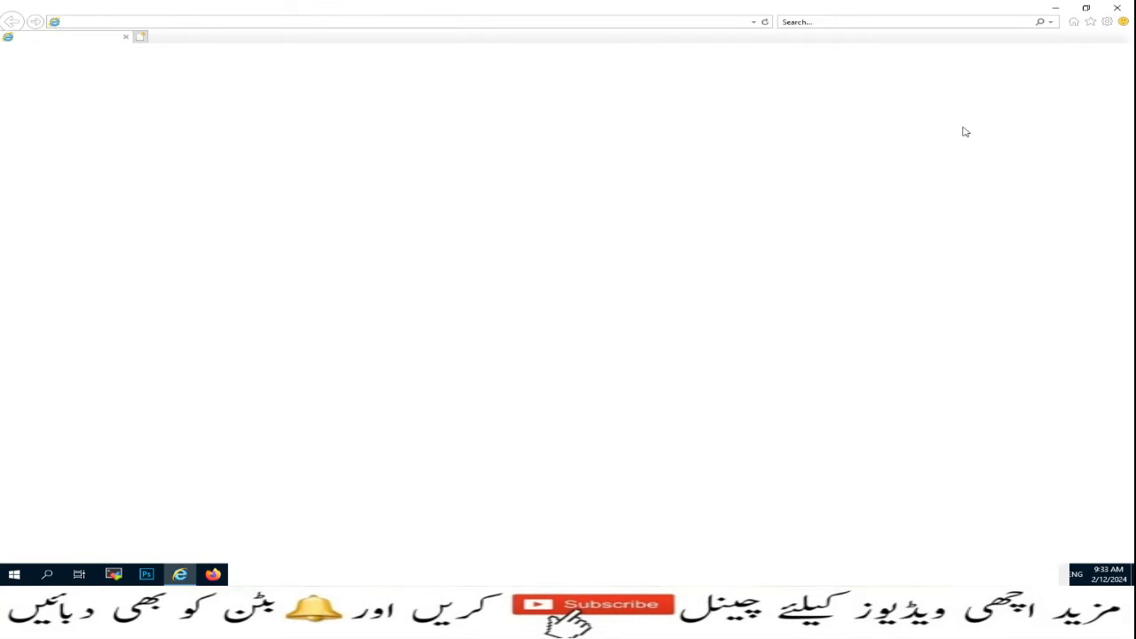
{"action": "left_click", "coordinate": [1117, 6]}
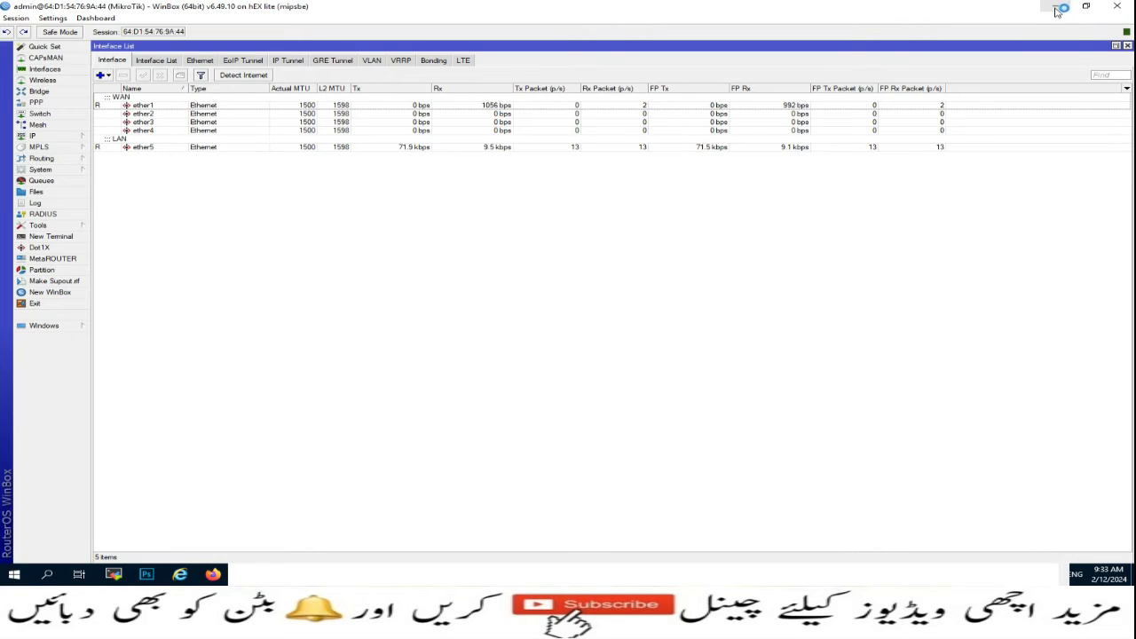
{"action": "left_click", "coordinate": [1059, 9]}
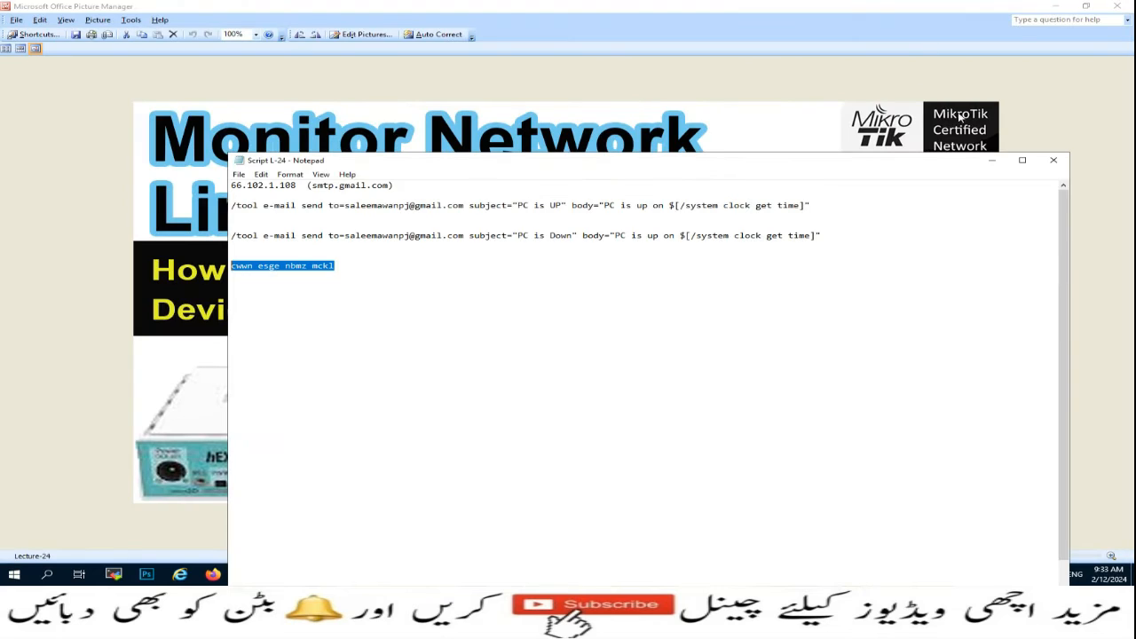
{"action": "left_click", "coordinate": [998, 161]}
{"action": "left_click", "coordinate": [412, 575]}
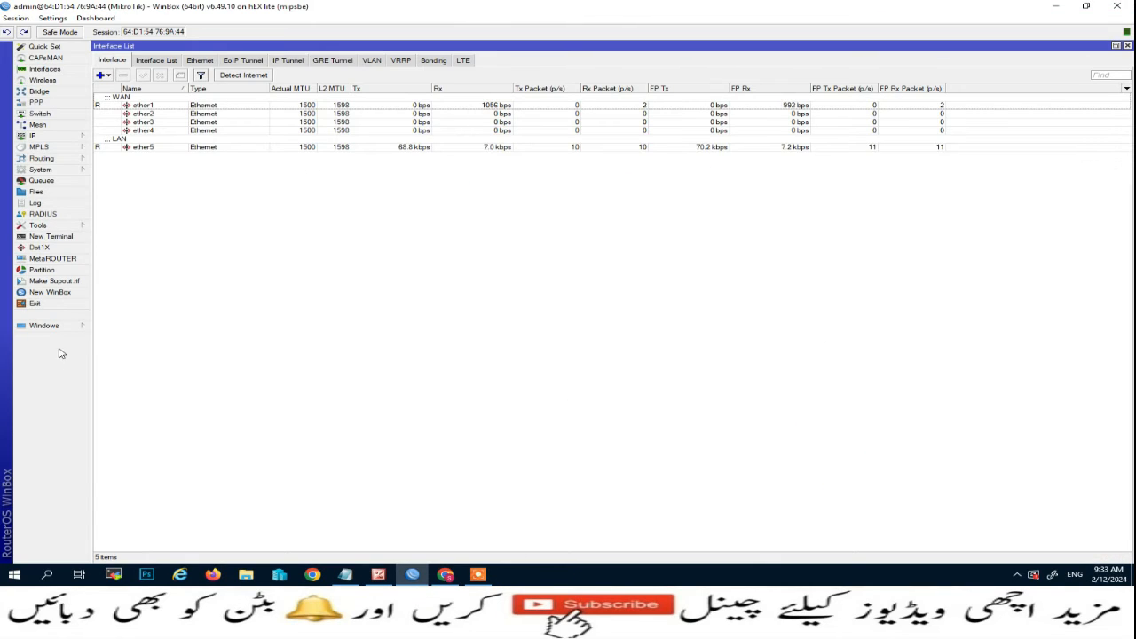
Bring up Email Settings from the Windows list and open the Send Email test form.
{"action": "left_click", "coordinate": [64, 326]}
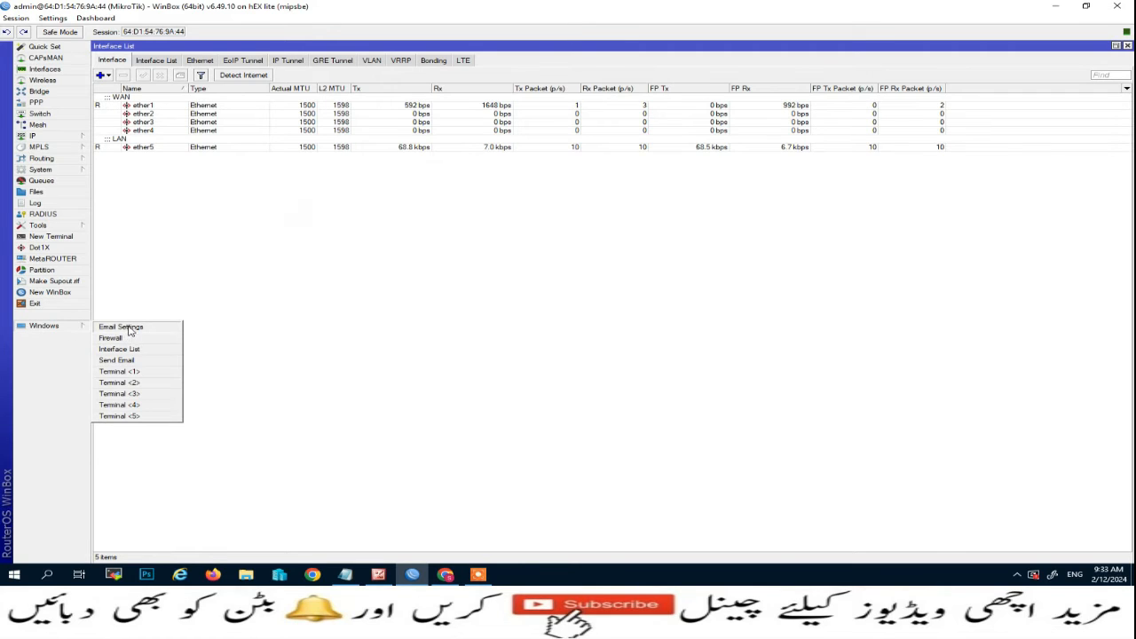
{"action": "left_click", "coordinate": [127, 327]}
{"action": "left_click", "coordinate": [359, 221]}
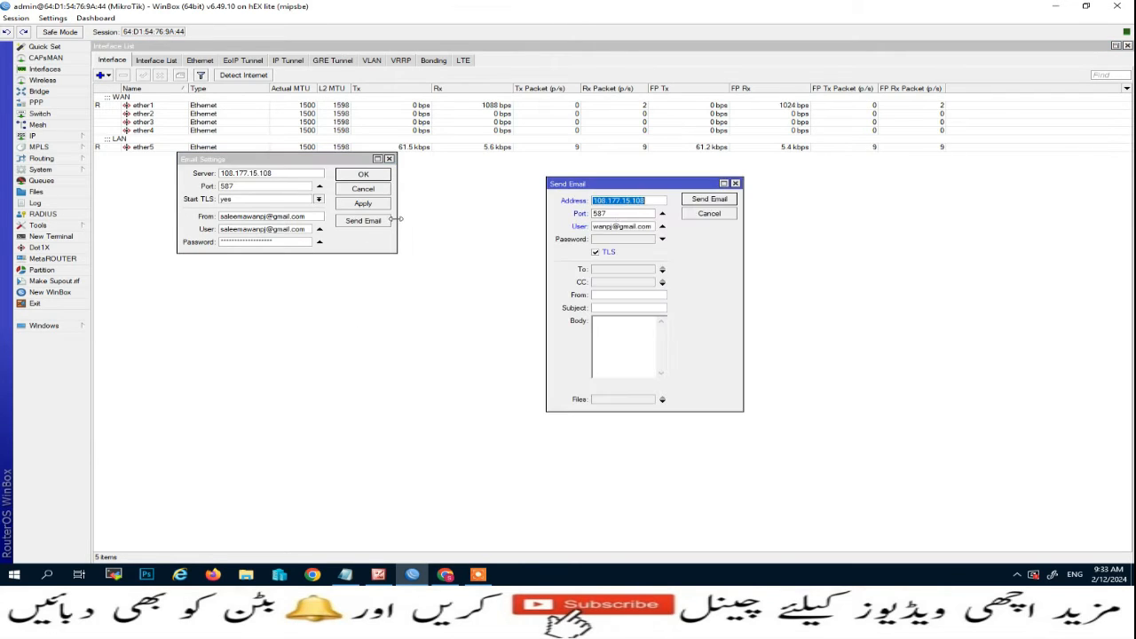
Paste the app password into the test email's Password field.
{"action": "left_click", "coordinate": [640, 239]}
{"action": "key", "text": "ctrl+v"}
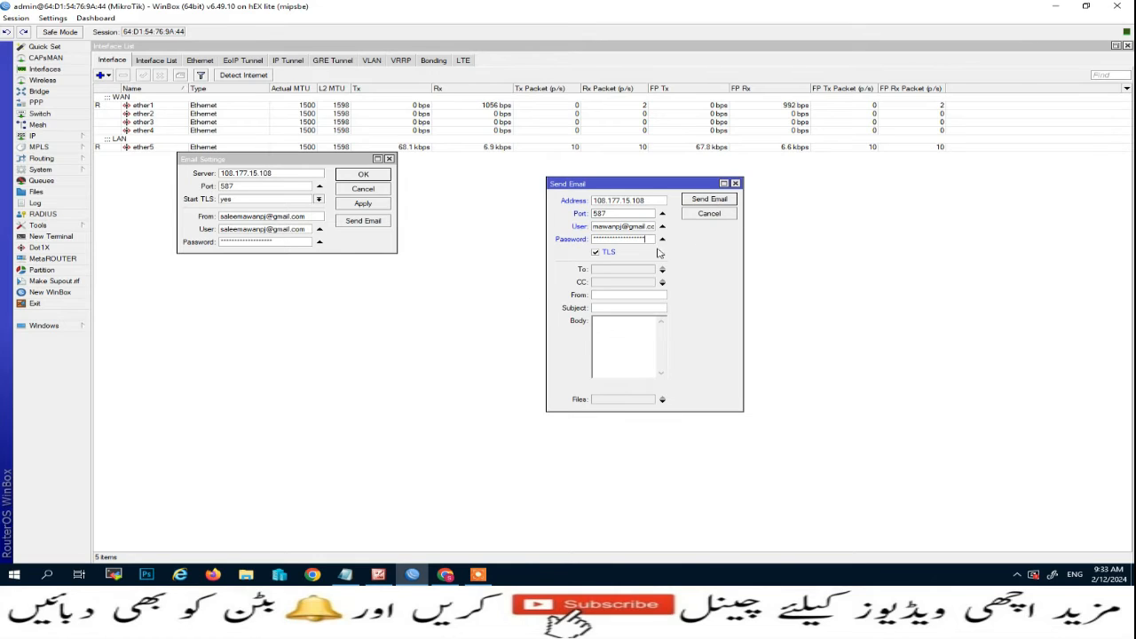
{"action": "left_click_drag", "start_coordinate": [619, 188], "coordinate": [712, 195]}
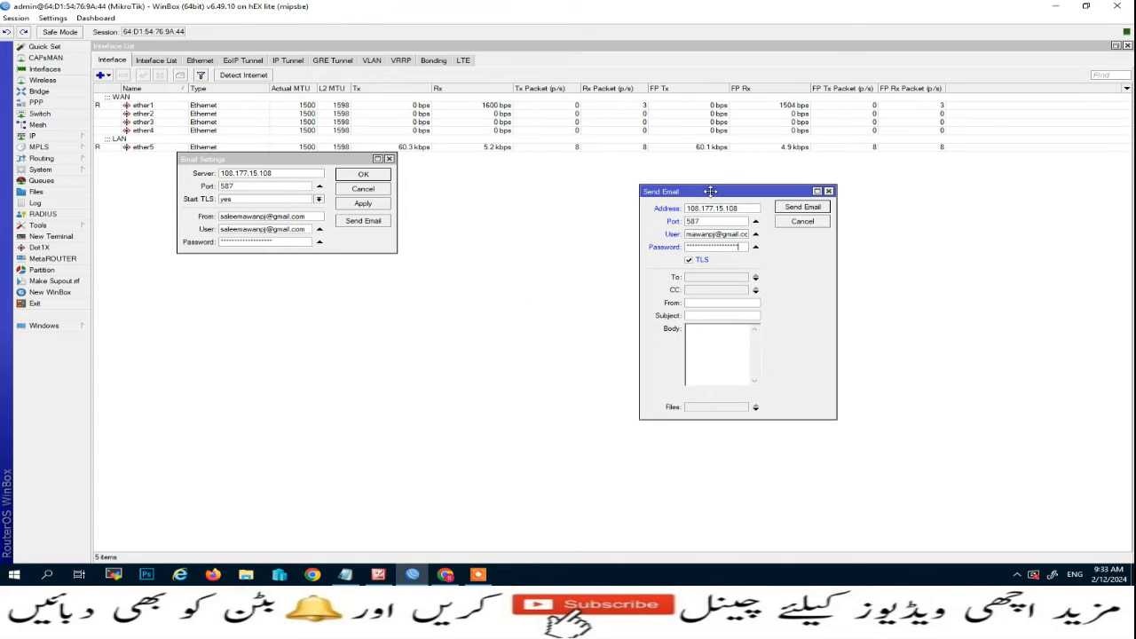
{"action": "left_click", "coordinate": [803, 207]}
{"action": "left_click", "coordinate": [363, 220]}
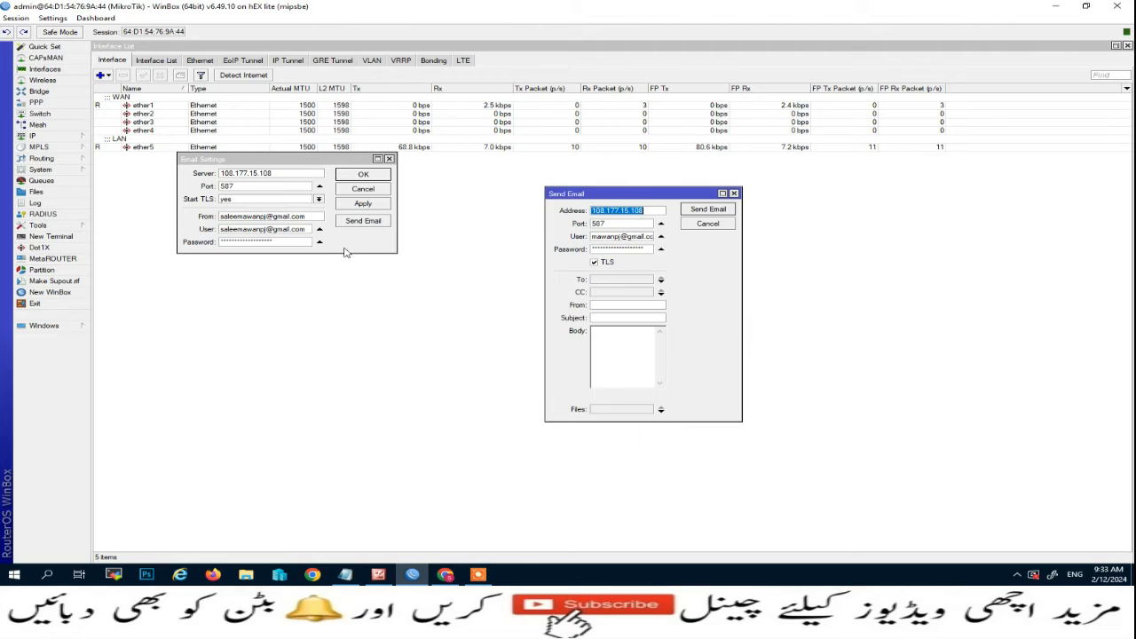
Attempt to send the test email and dismiss the recipient-required error.
{"action": "left_click", "coordinate": [726, 208]}
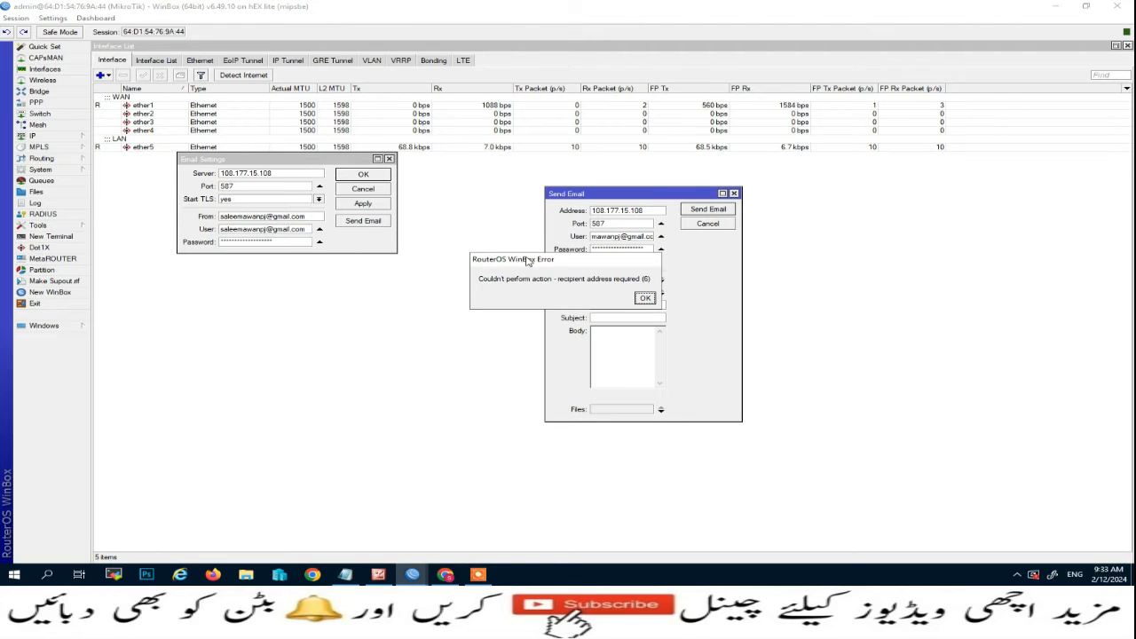
{"action": "left_click_drag", "start_coordinate": [527, 260], "coordinate": [422, 239]}
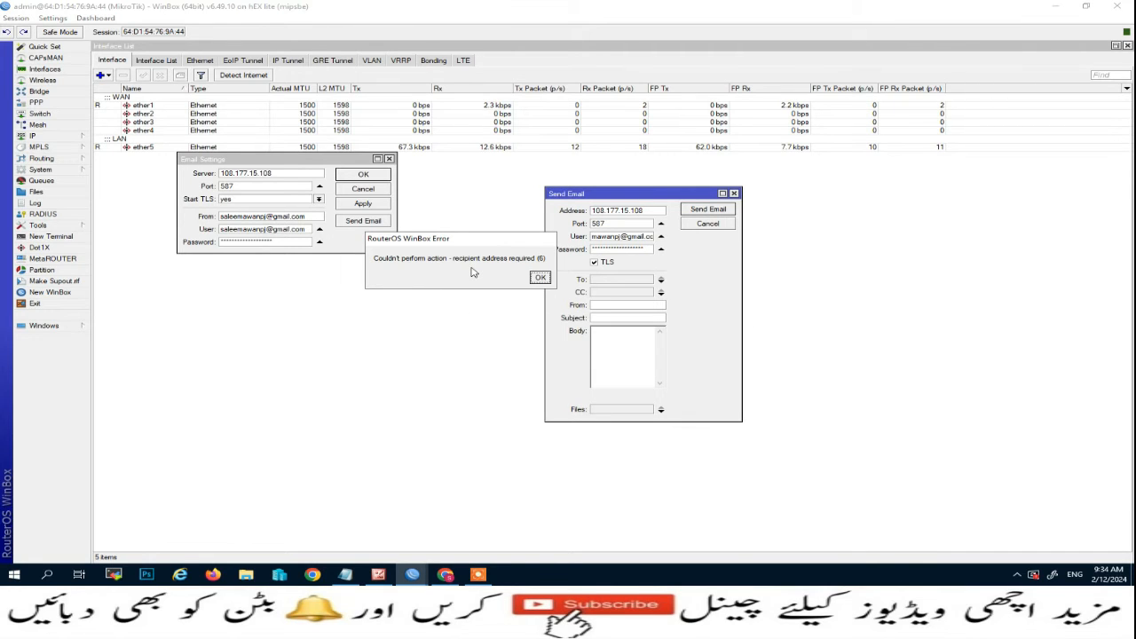
{"action": "left_click", "coordinate": [541, 278]}
Fill the test email's To and From fields with the Gmail address.
{"action": "left_click", "coordinate": [628, 280]}
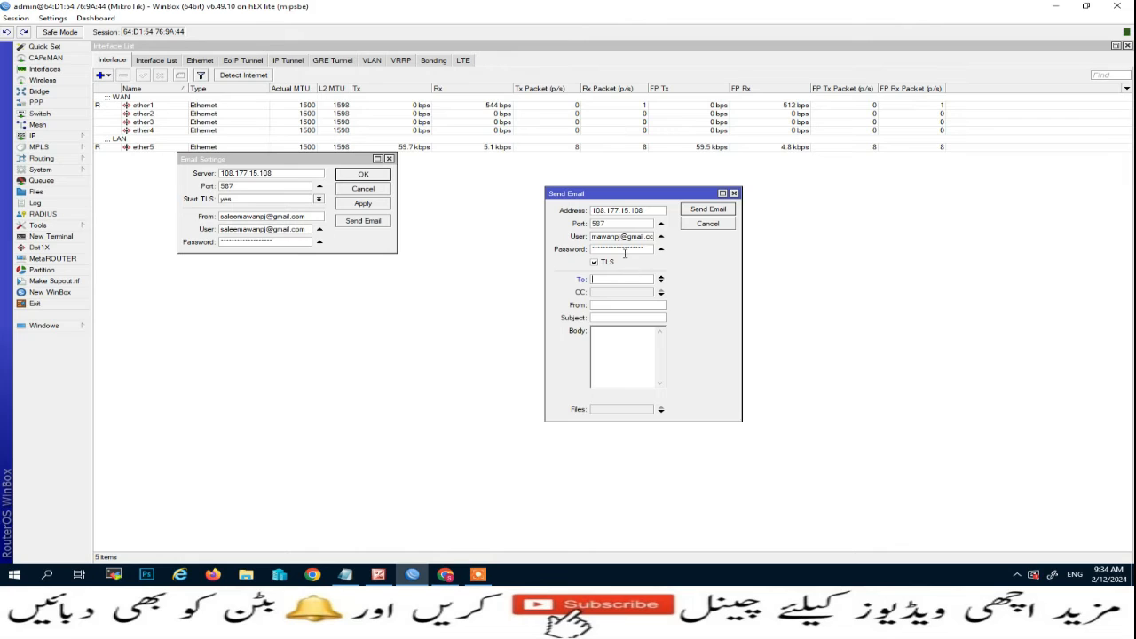
{"action": "left_click", "coordinate": [310, 216]}
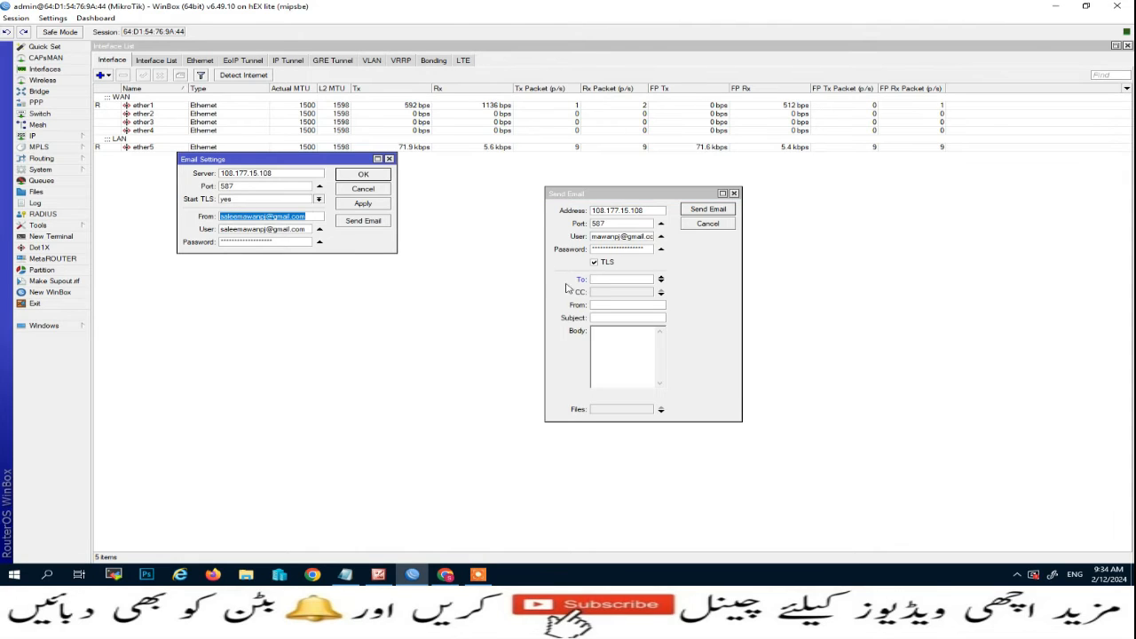
{"action": "left_click", "coordinate": [601, 278]}
{"action": "key", "text": "ctrl+v"}
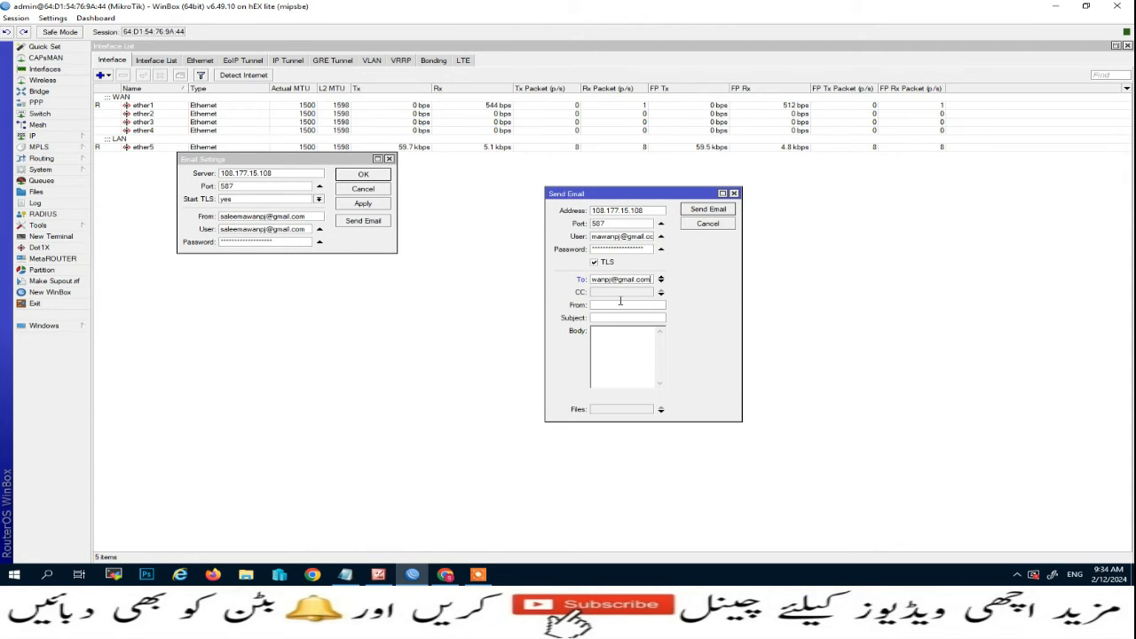
{"action": "key", "text": "ctrl+v"}
Give the test email subject and body 'Test email' and send it.
{"action": "left_click", "coordinate": [611, 320]}
{"action": "type", "text": "Test email"}
{"action": "left_click_drag", "start_coordinate": [622, 317], "coordinate": [576, 316]}
{"action": "key", "text": "ctrl+c"}
{"action": "left_click", "coordinate": [621, 371]}
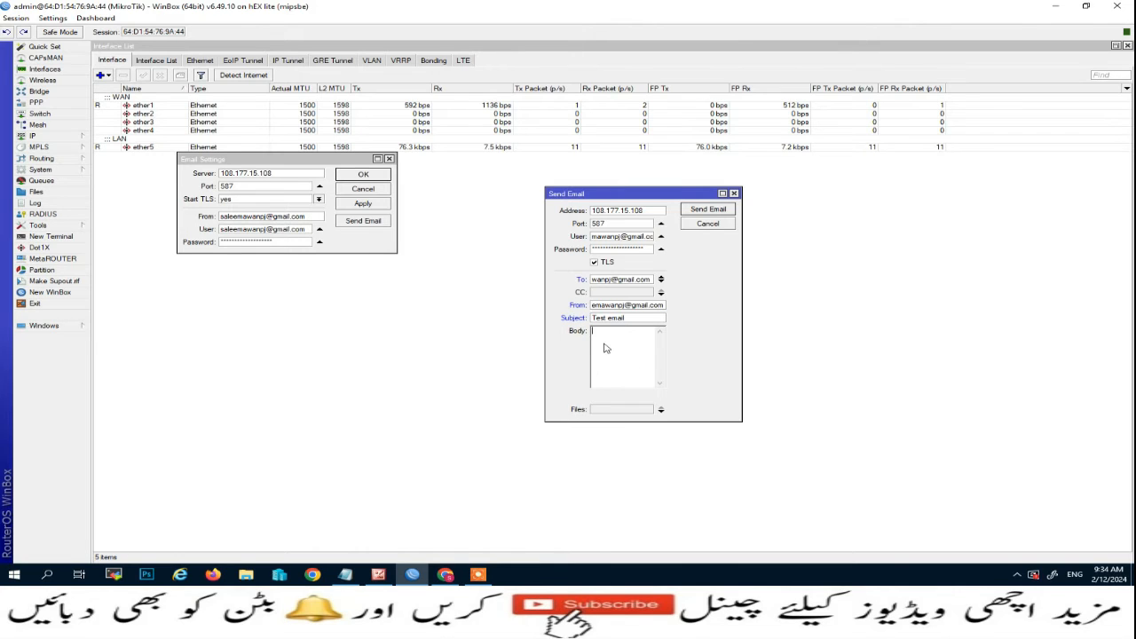
{"action": "key", "text": "ctrl+v"}
{"action": "left_click", "coordinate": [715, 212]}
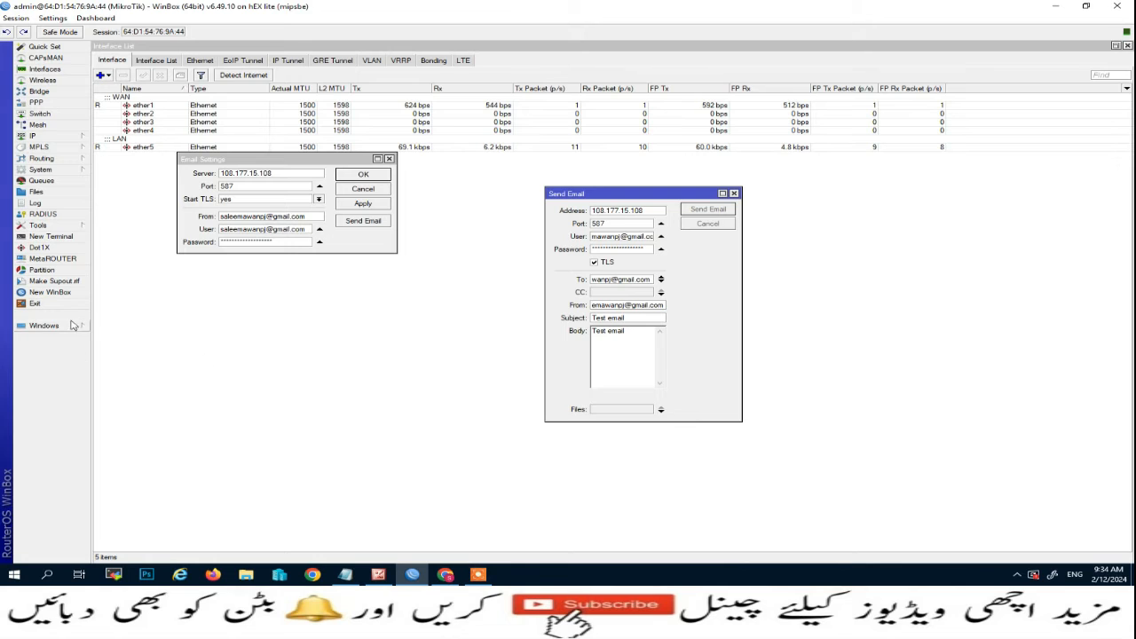
{"action": "left_click", "coordinate": [36, 202]}
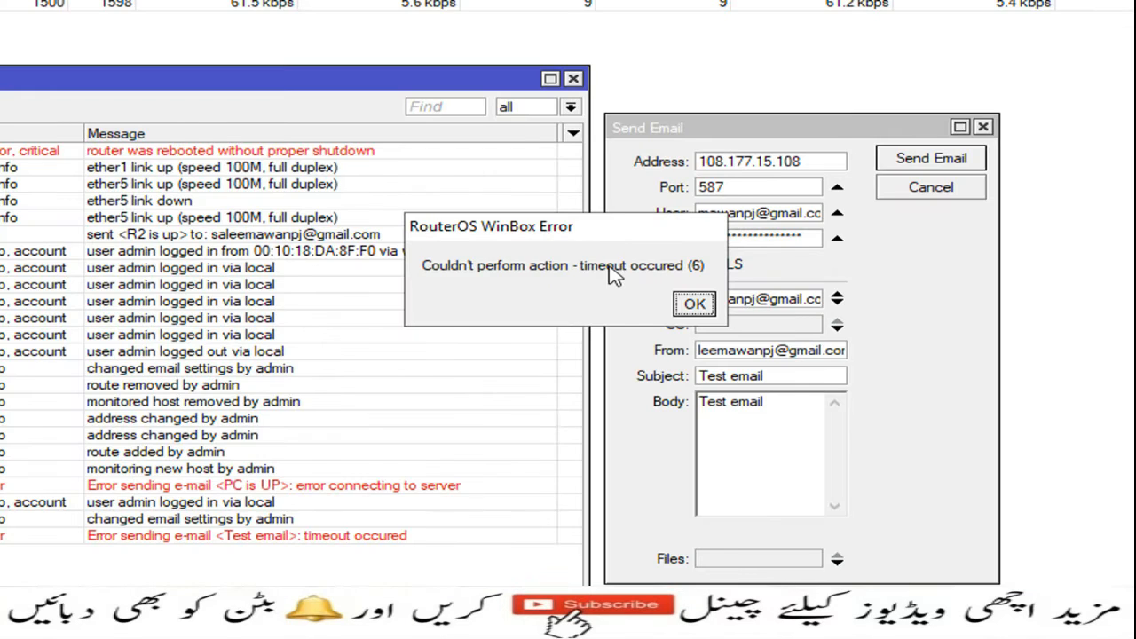
Dismiss the timeout error after checking the log's failed Test email entry.
{"action": "left_click", "coordinate": [691, 307]}
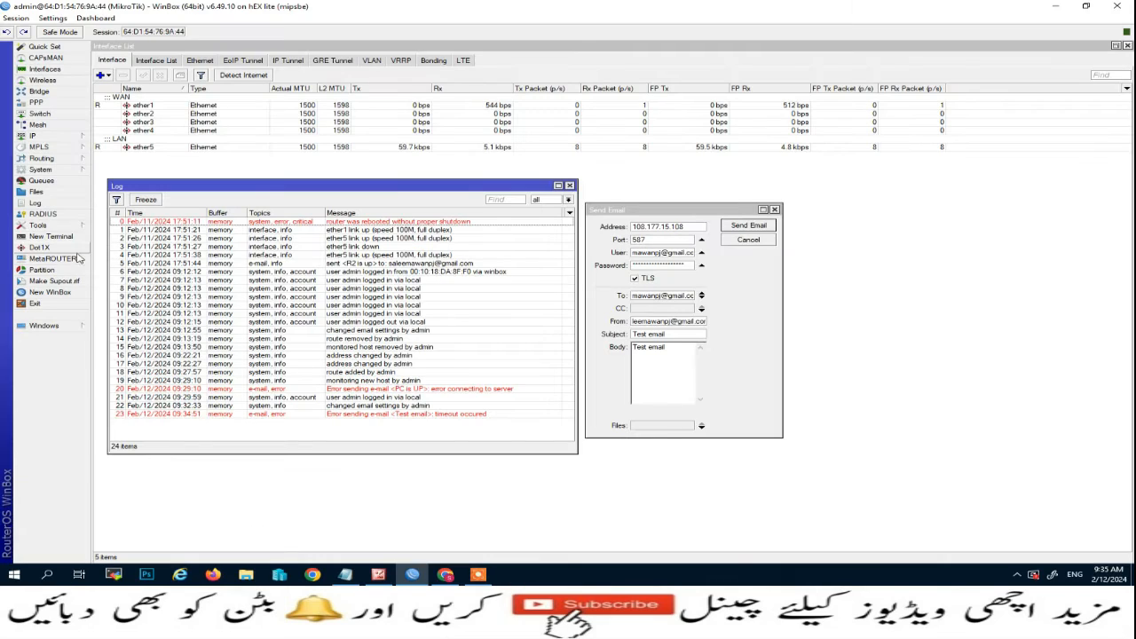
Ping smtp.gmail.com twice from a new terminal, getting 4/4 replies from 108.177.15.108.
{"action": "left_click", "coordinate": [51, 236]}
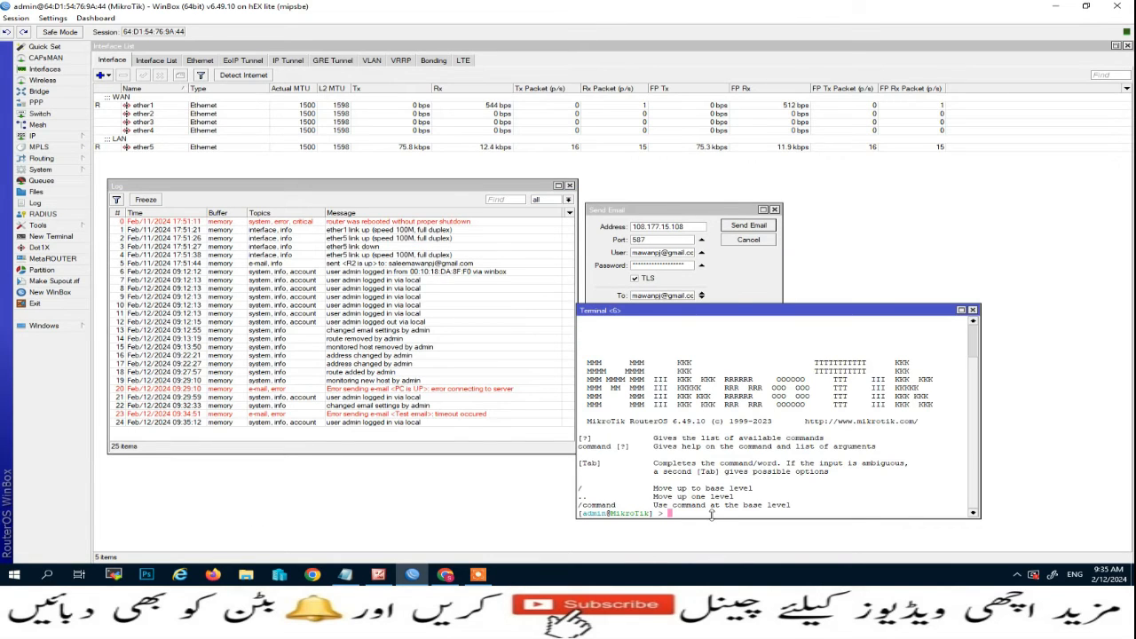
{"action": "type", "text": "ping smtp.gmail.com"}
{"action": "key", "text": "Return"}
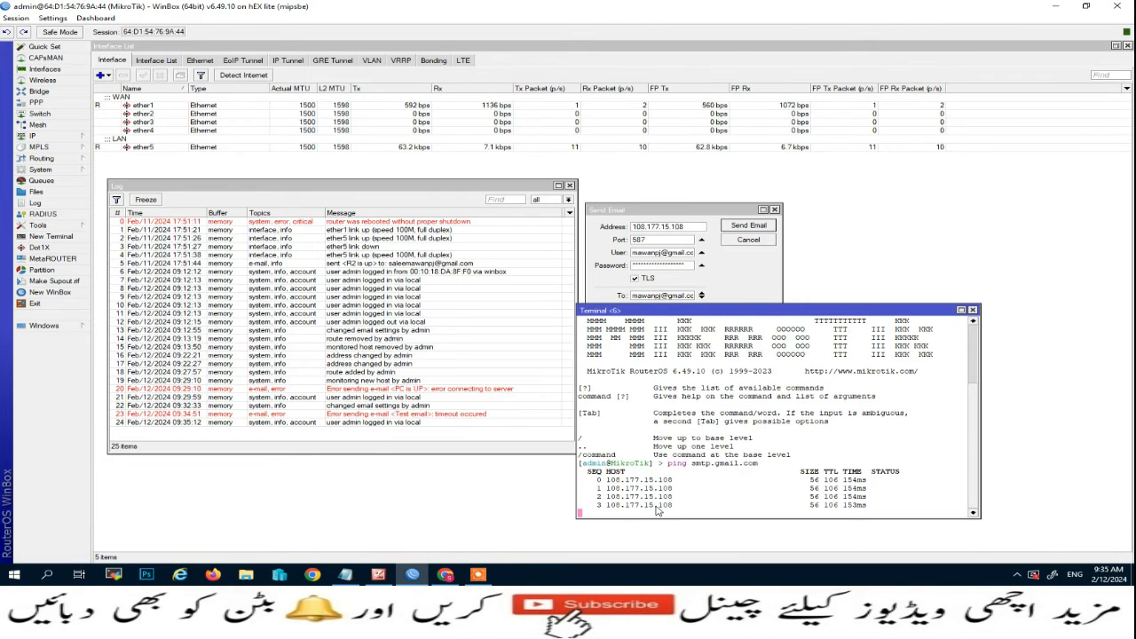
{"action": "key", "text": "ctrl+c"}
{"action": "key", "text": "Up"}
{"action": "key", "text": "Return"}
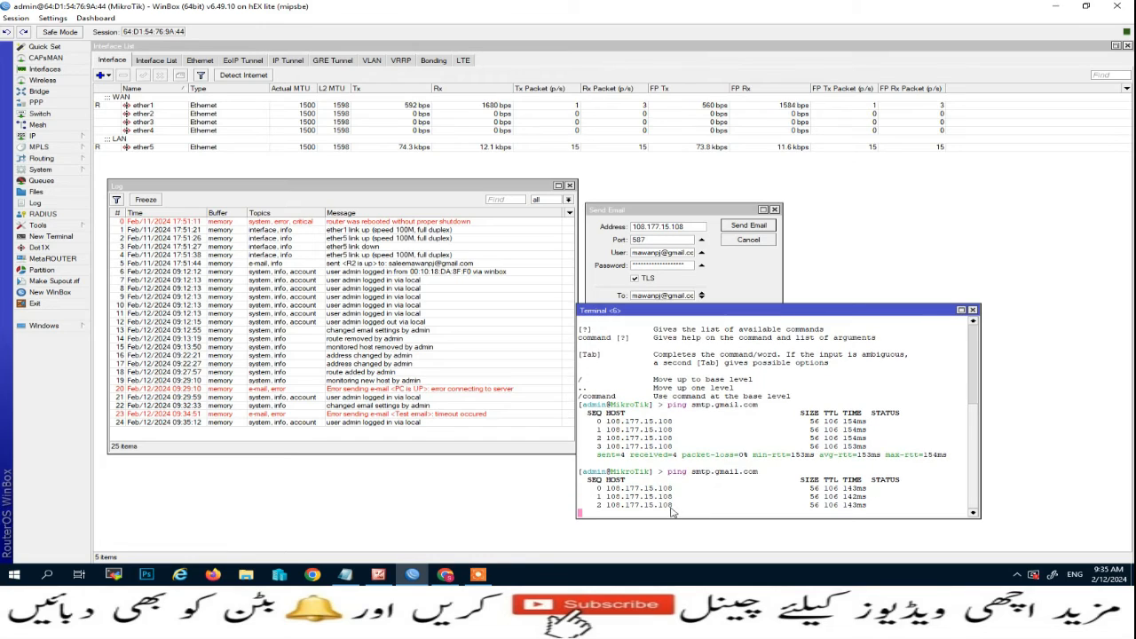
{"action": "key", "text": "ctrl+c"}
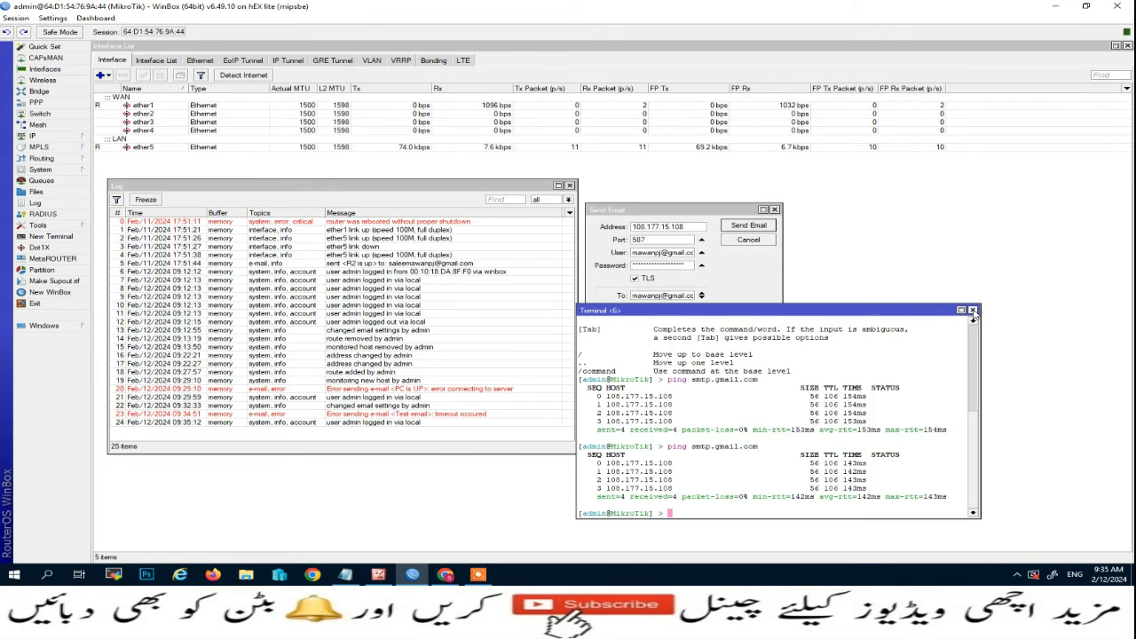
{"action": "left_click", "coordinate": [345, 575]}
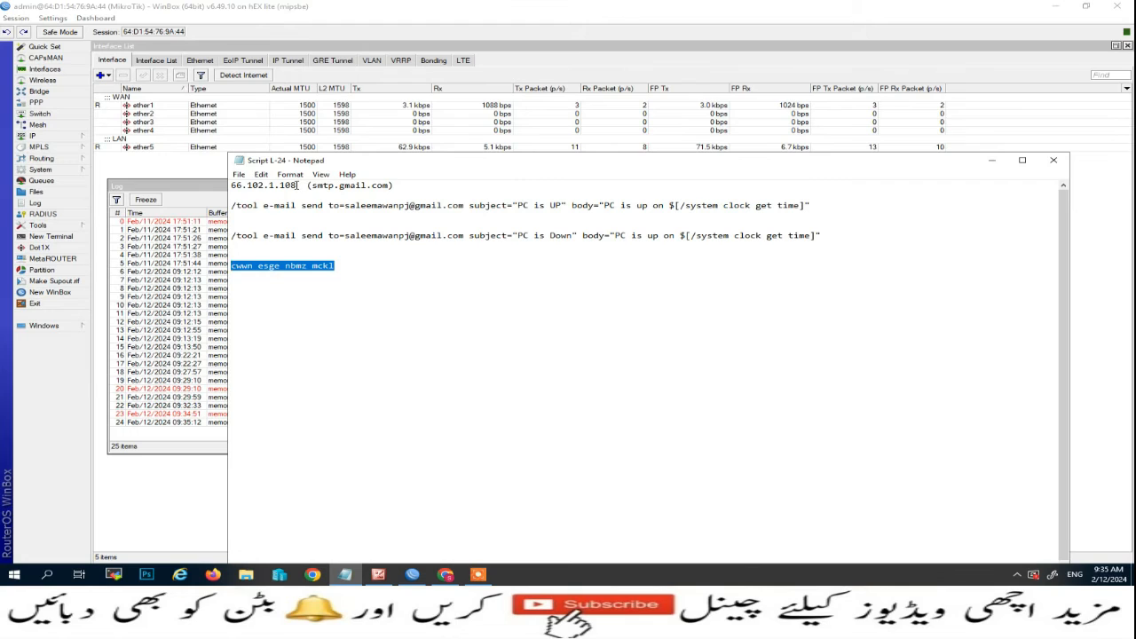
Replace the Email Settings server with 66.102.1.108 copied from the notes and apply.
{"action": "left_click_drag", "start_coordinate": [298, 185], "coordinate": [230, 185]}
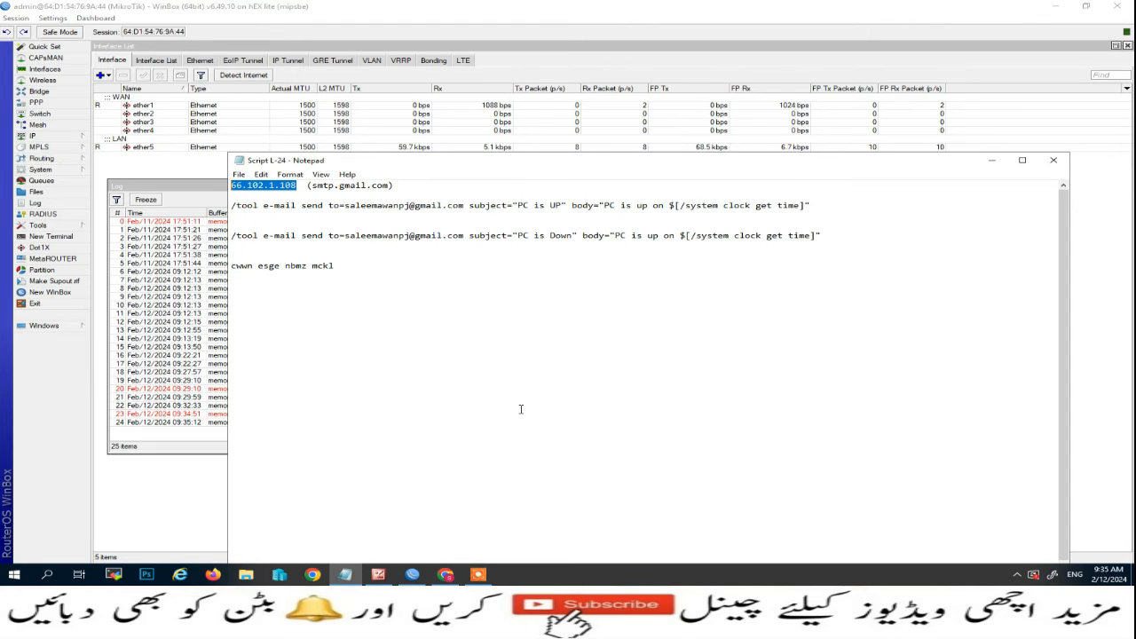
{"action": "left_click", "coordinate": [412, 574]}
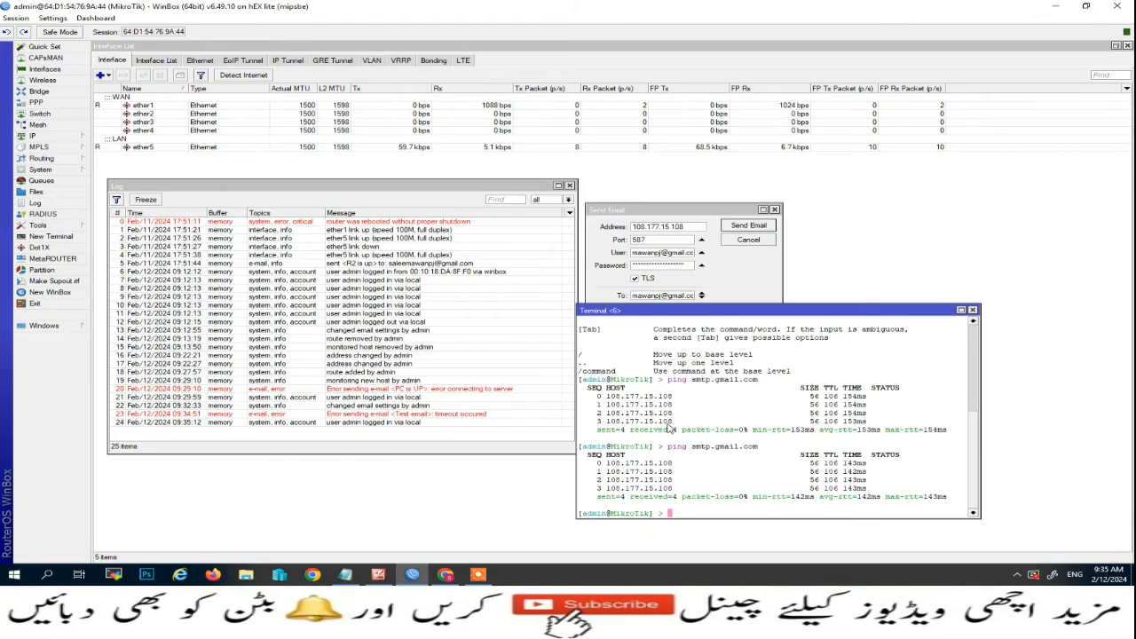
{"action": "left_click", "coordinate": [690, 229]}
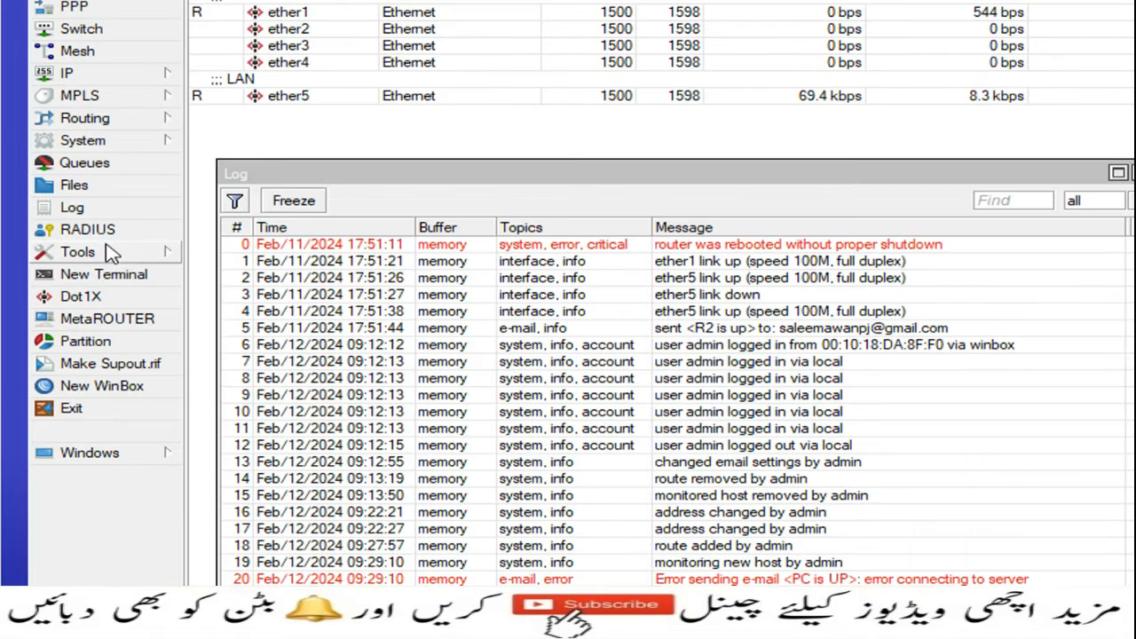
{"action": "left_click", "coordinate": [54, 225]}
{"action": "left_click", "coordinate": [222, 299]}
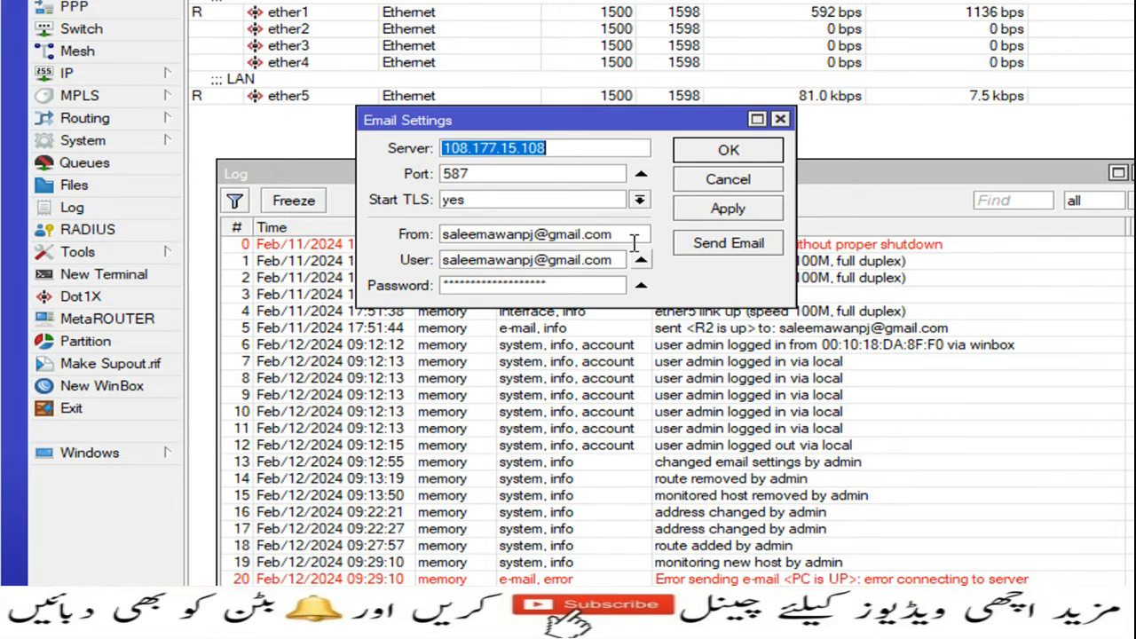
{"action": "left_click", "coordinate": [538, 149]}
{"action": "double_click", "coordinate": [538, 149]}
{"action": "key", "text": "ctrl+v"}
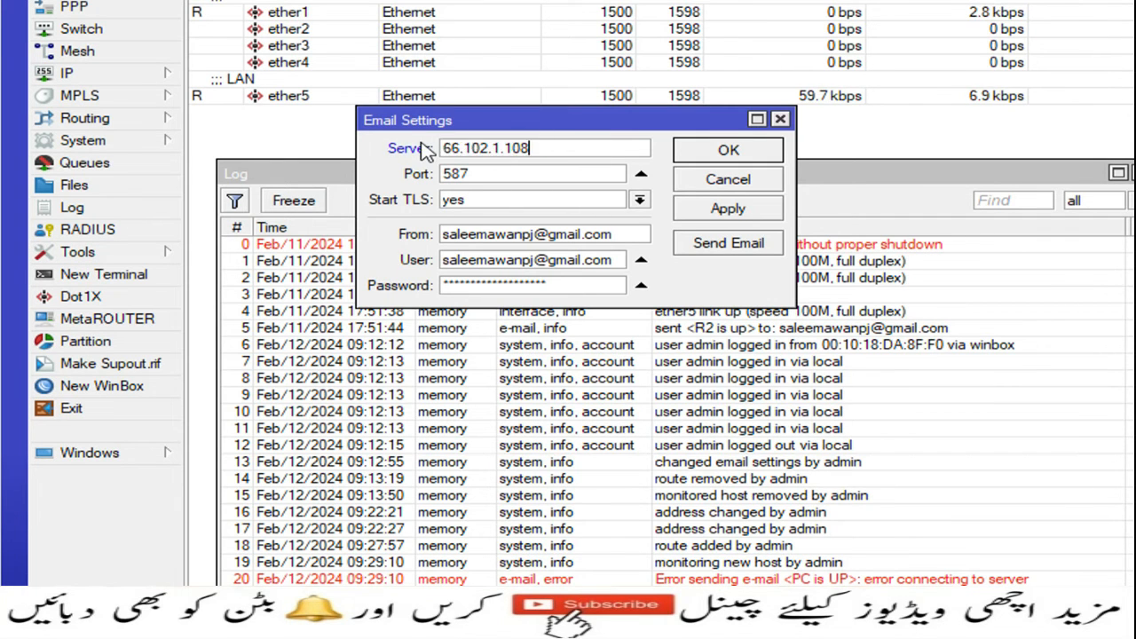
{"action": "left_click", "coordinate": [721, 208]}
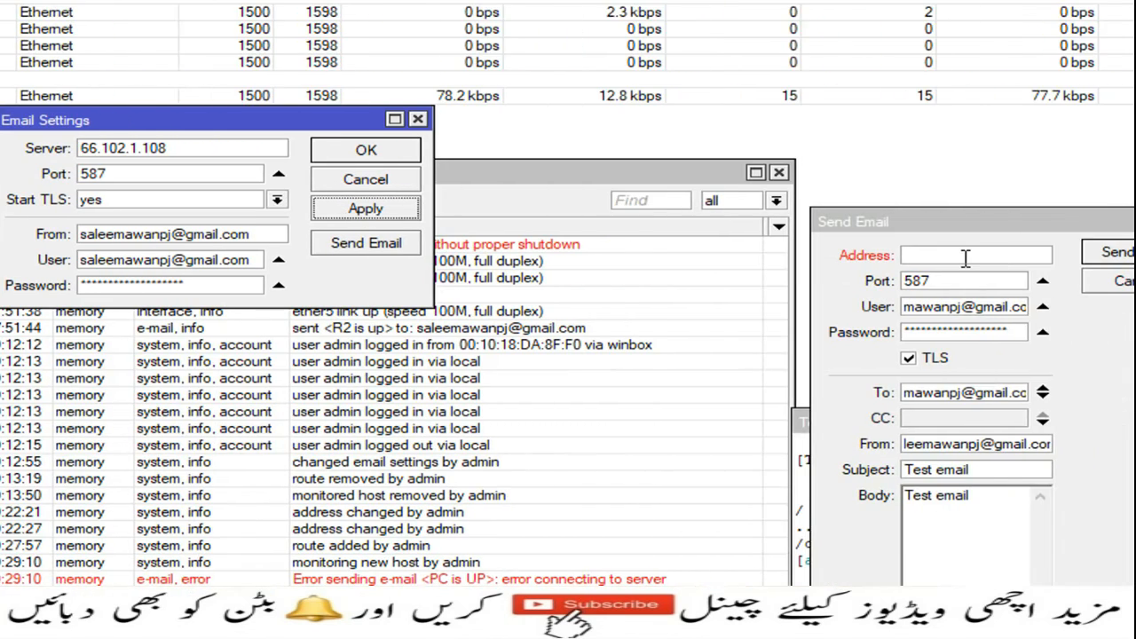
Set the test email's Address to 66.102.1.108 and send it again.
{"action": "left_click", "coordinate": [964, 256]}
{"action": "key", "text": "ctrl+v"}
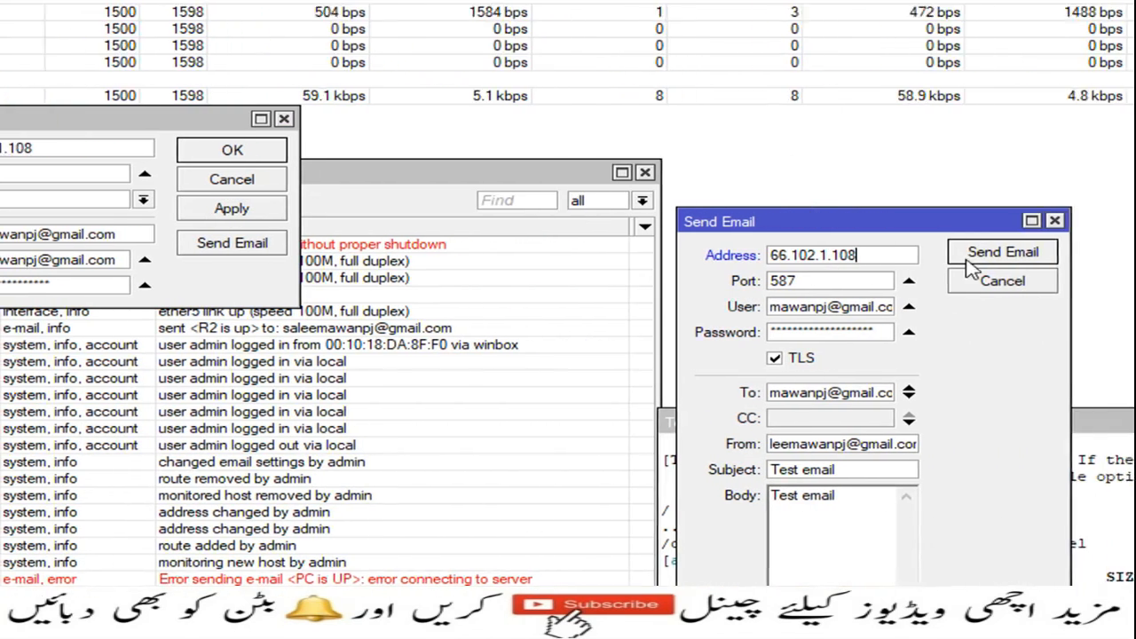
{"action": "left_click", "coordinate": [1123, 254]}
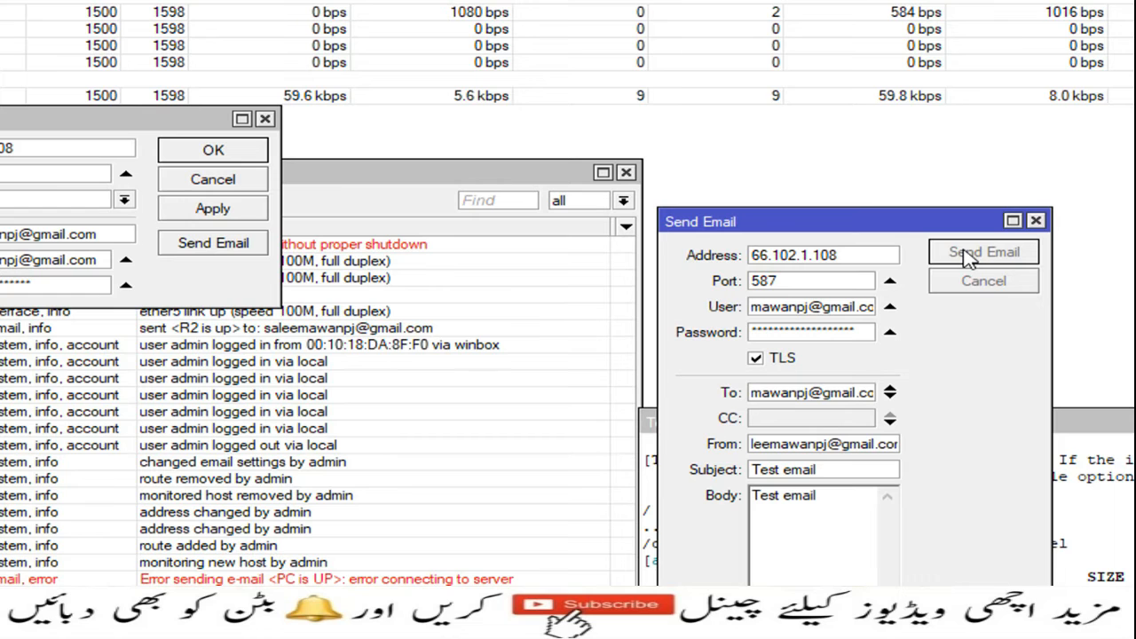
Close Email Settings with OK, find the 'sent <Test email>' log entry, and return to Chrome.
{"action": "left_click", "coordinate": [235, 151]}
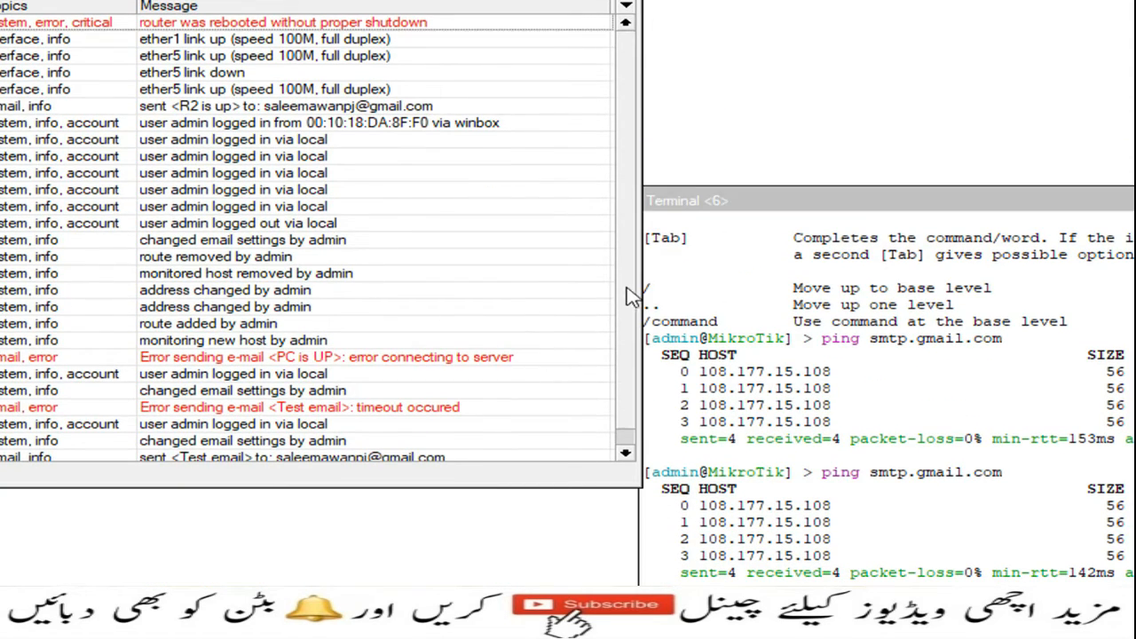
{"action": "scroll", "coordinate": [632, 296], "scroll_direction": "down", "scroll_amount": 1}
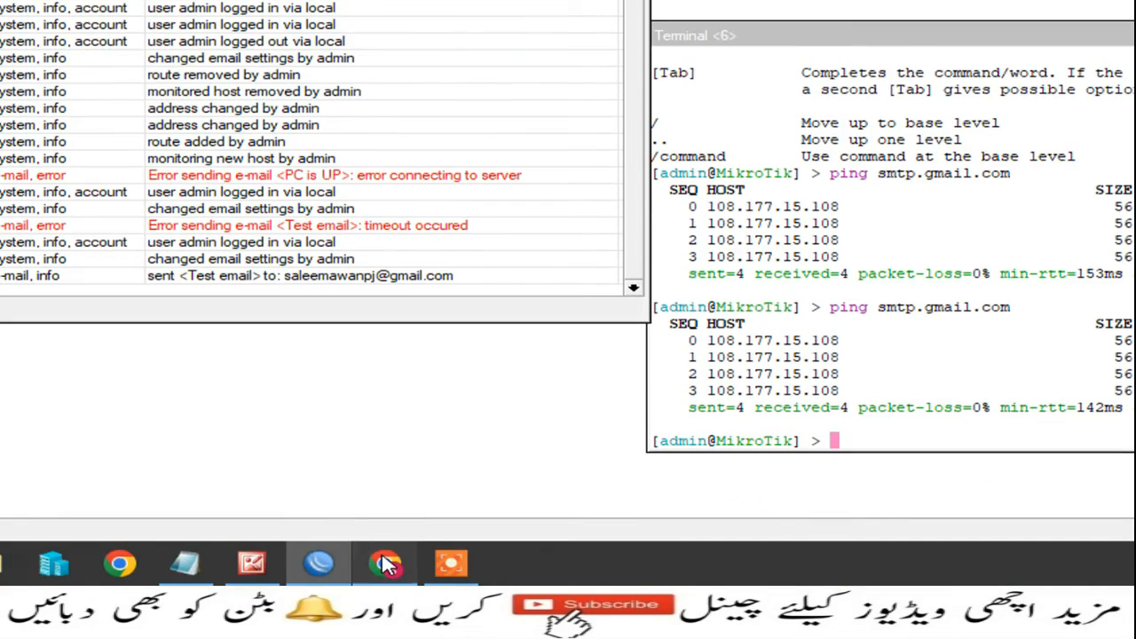
{"action": "left_click", "coordinate": [386, 564]}
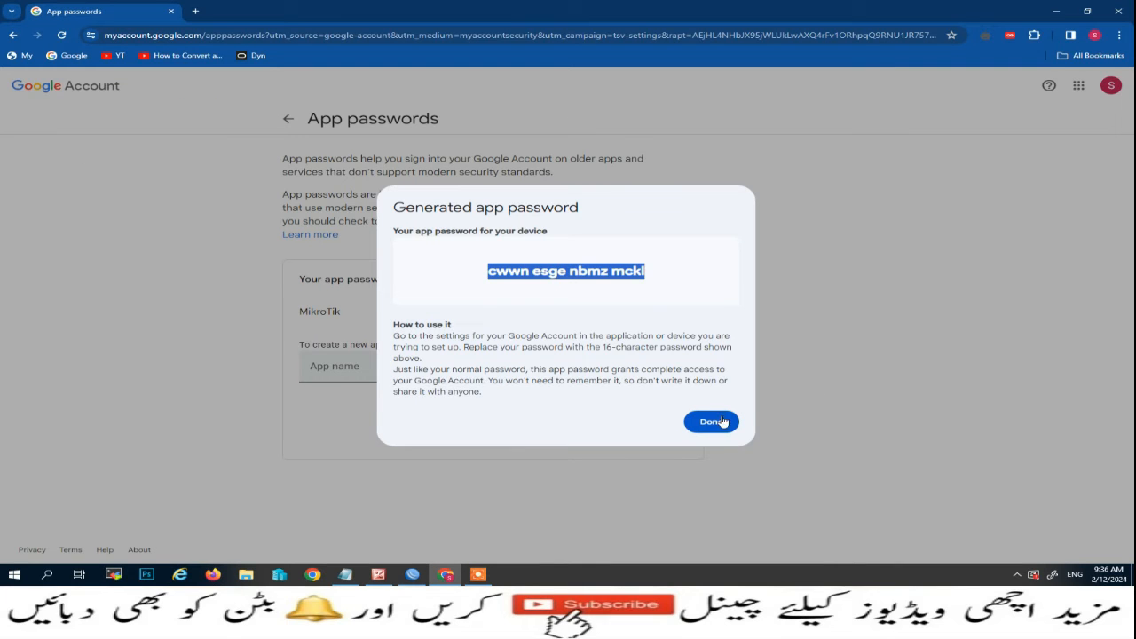
Dismiss the app password notice, open Gmail, and delete the security alert and Test email messages.
{"action": "left_click", "coordinate": [722, 421]}
{"action": "left_click", "coordinate": [70, 56]}
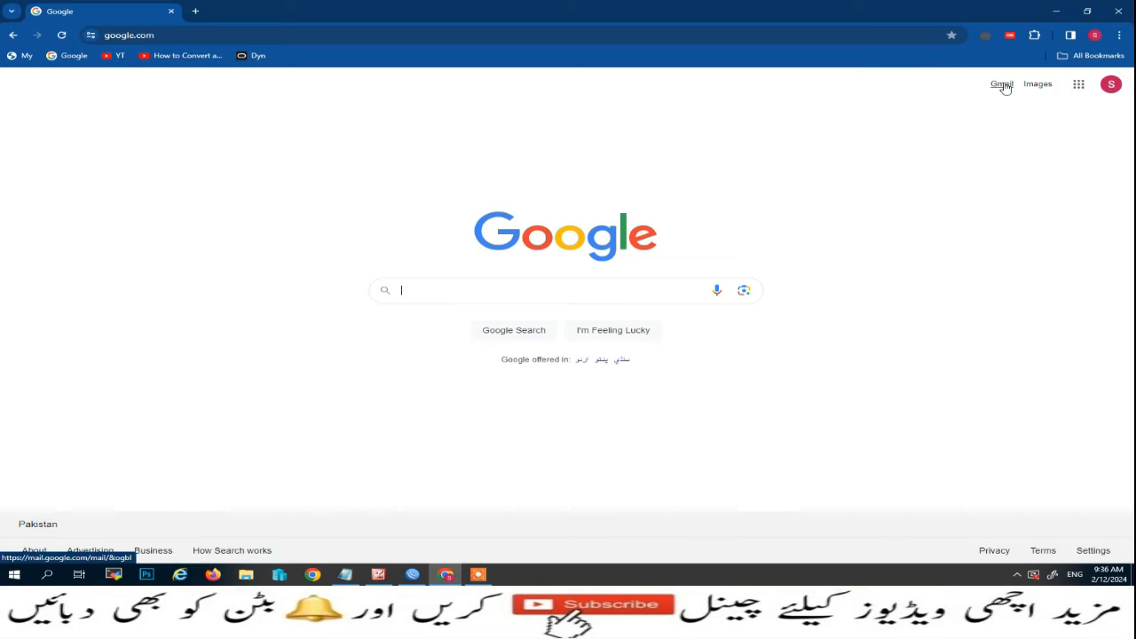
{"action": "left_click", "coordinate": [1003, 85]}
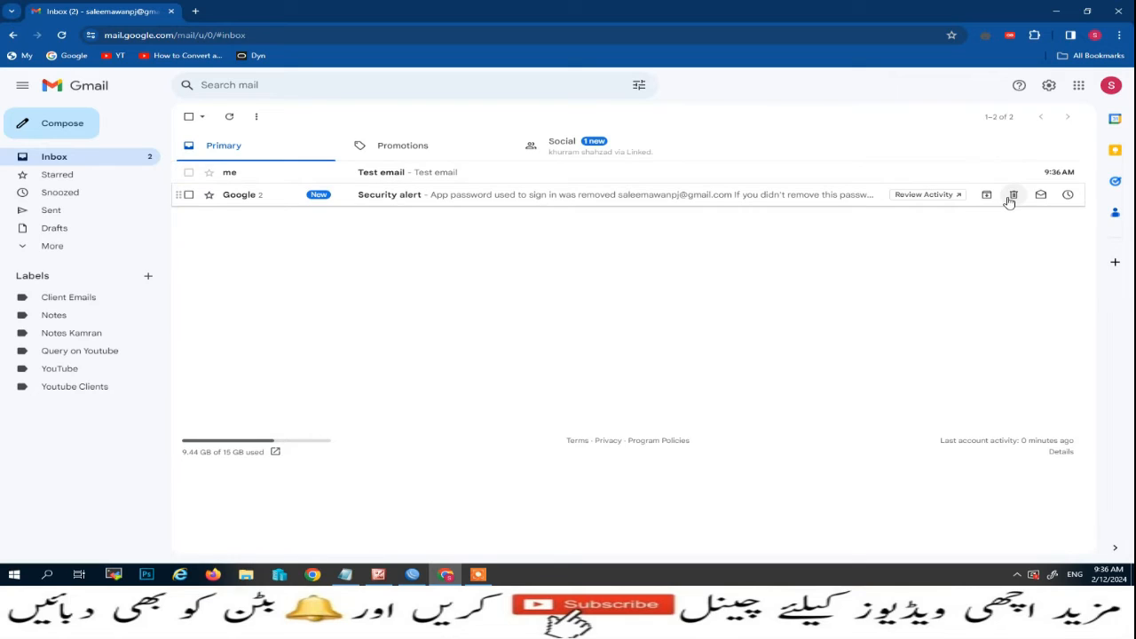
{"action": "left_click", "coordinate": [1013, 194]}
{"action": "left_click", "coordinate": [394, 174]}
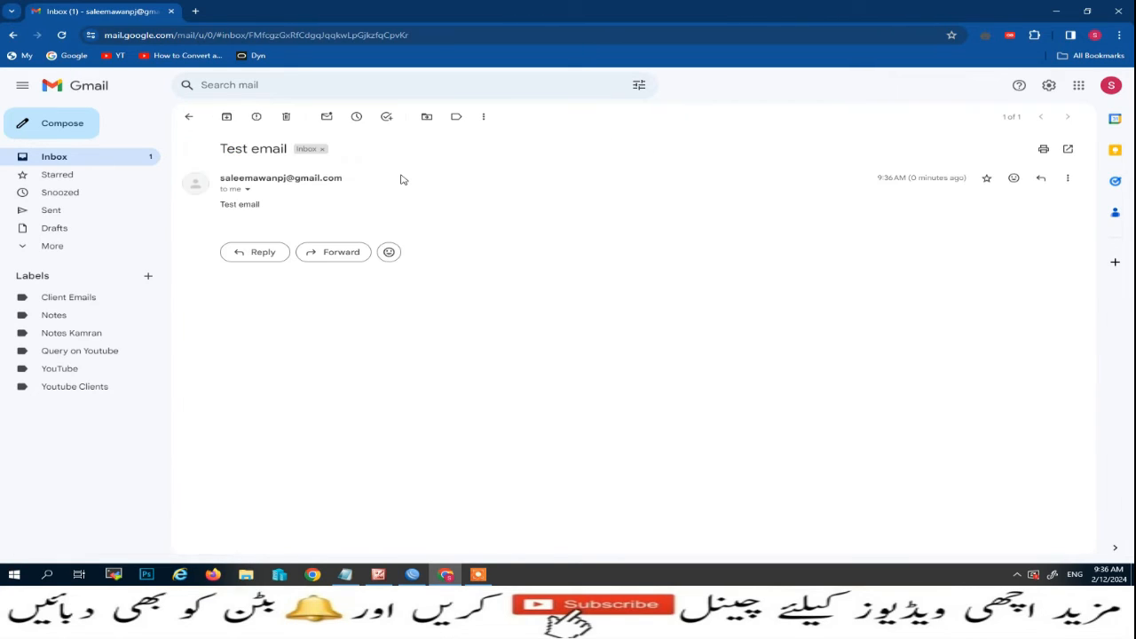
{"action": "left_click", "coordinate": [285, 116]}
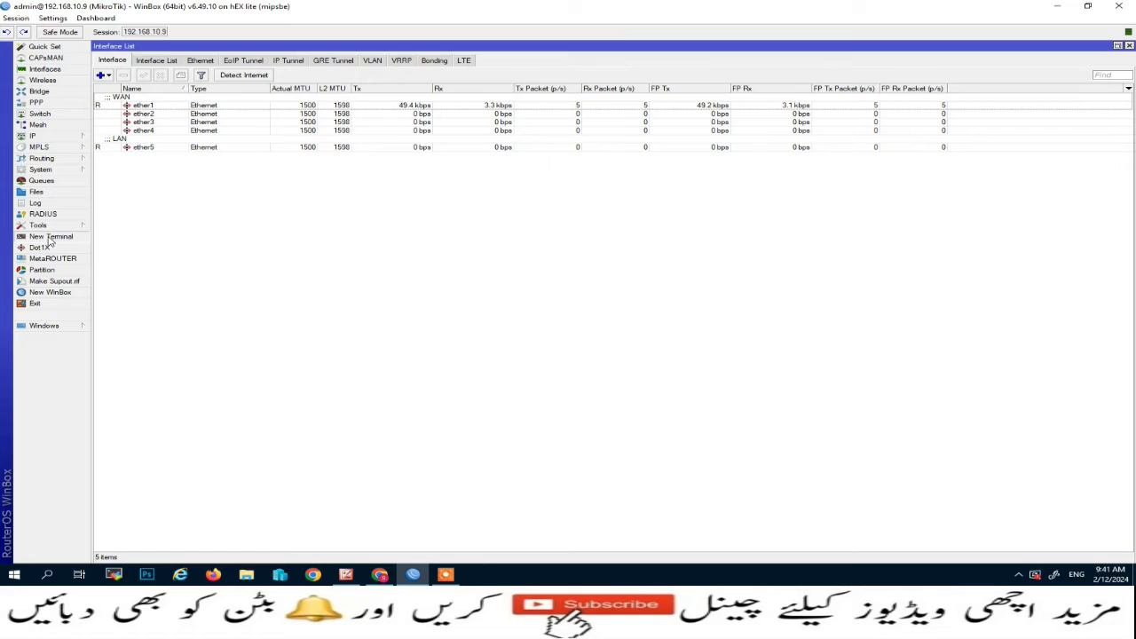
Ping 172.16.0.10 from a new terminal, stop it after five replies, then close the terminal.
{"action": "left_click", "coordinate": [50, 238]}
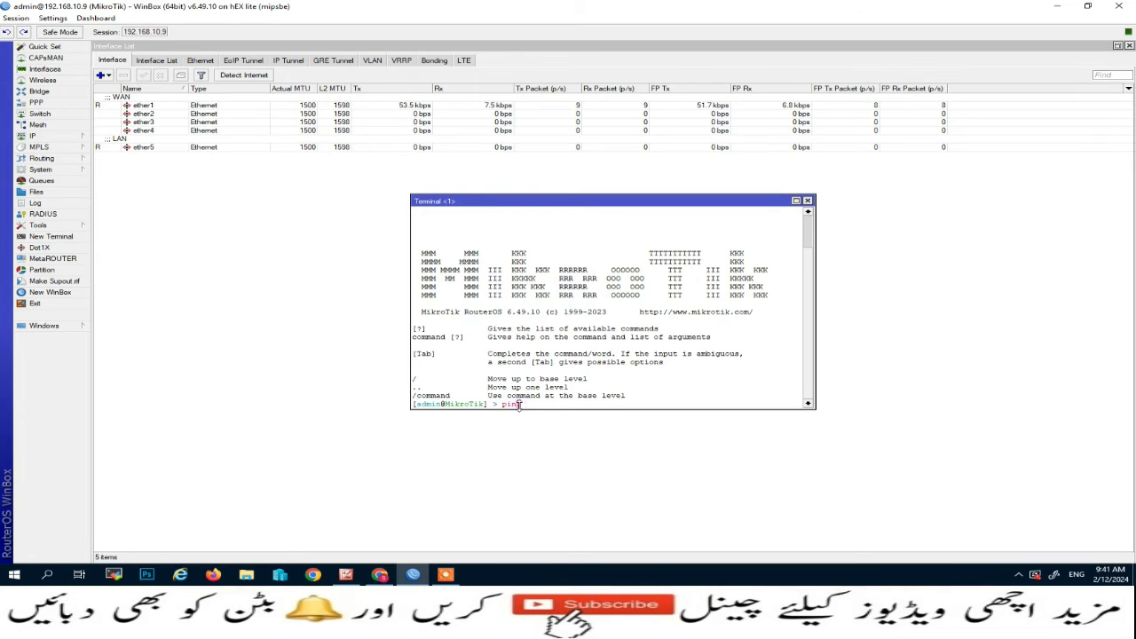
{"action": "type", "text": "ping 172.16.0.10"}
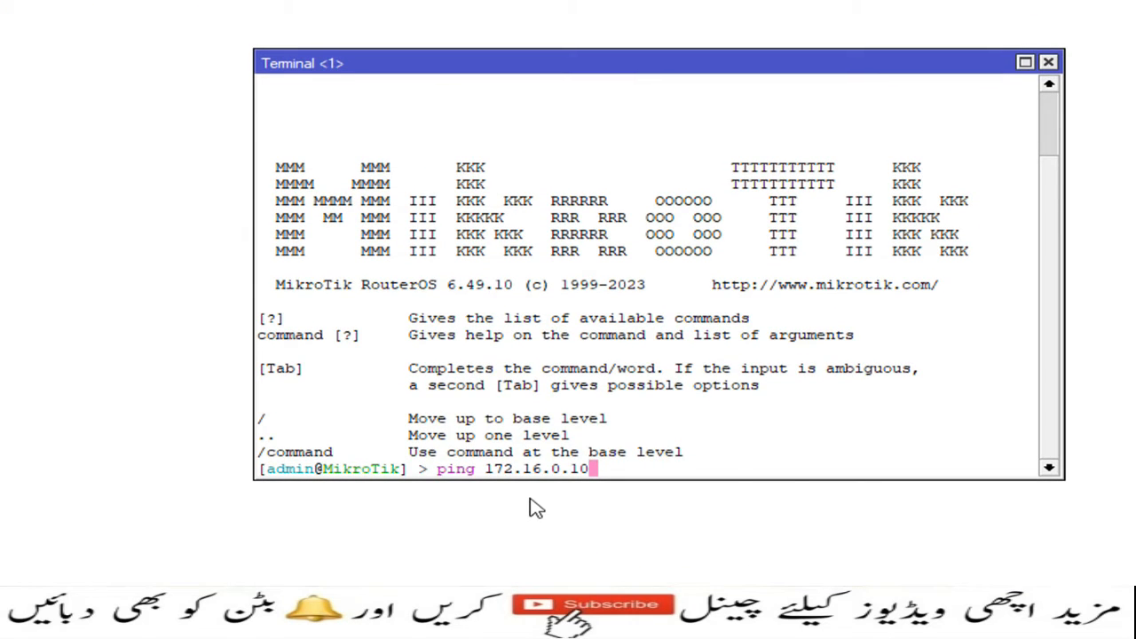
{"action": "key", "text": "Return"}
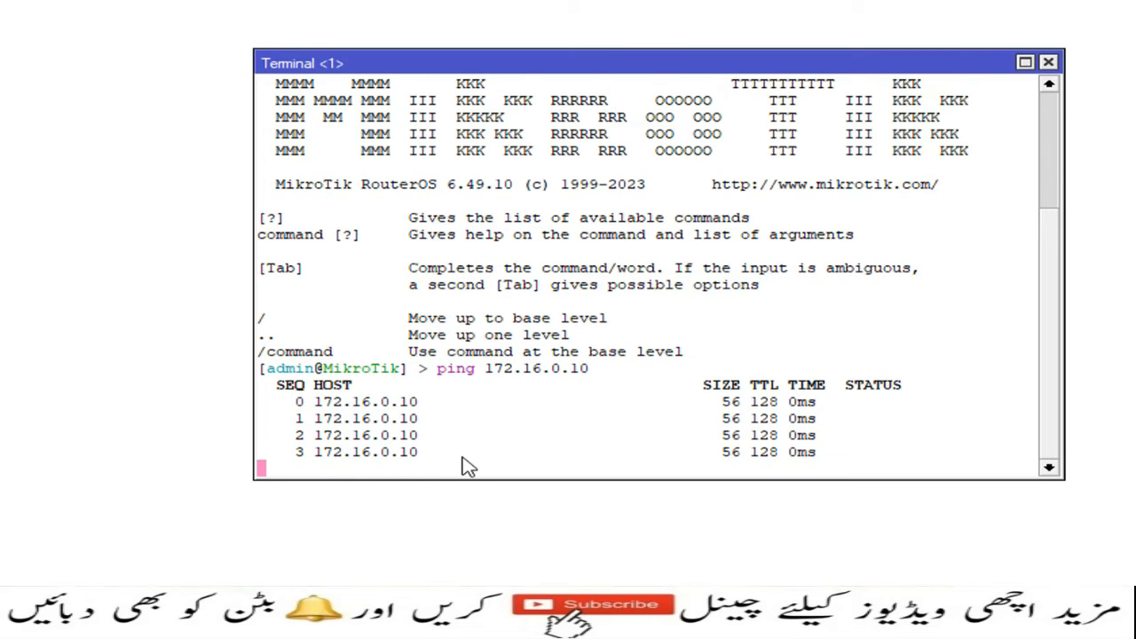
{"action": "key", "text": "ctrl+c"}
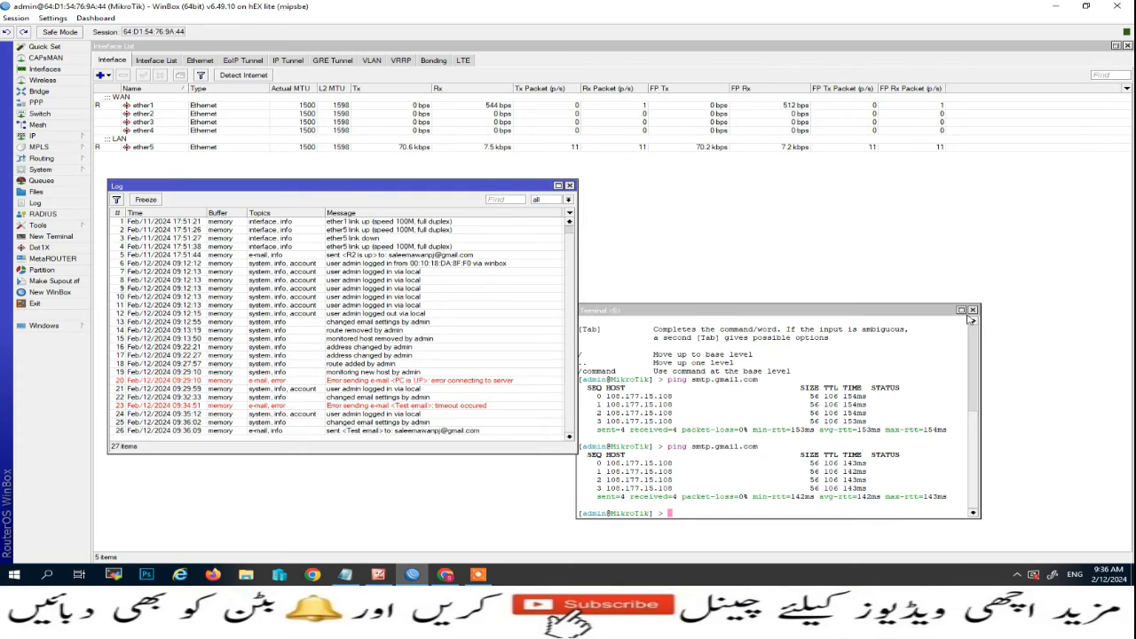
{"action": "left_click", "coordinate": [1049, 63]}
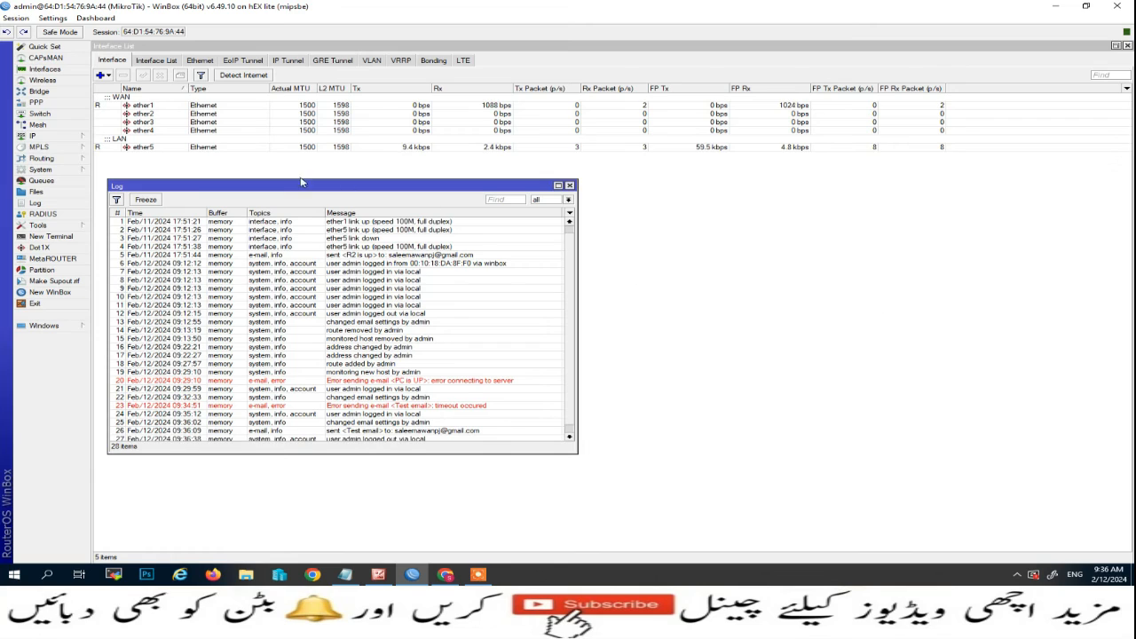
Open the Tools > Netwatch list and arrange it beside the log window.
{"action": "left_click", "coordinate": [40, 228]}
{"action": "left_click", "coordinate": [117, 306]}
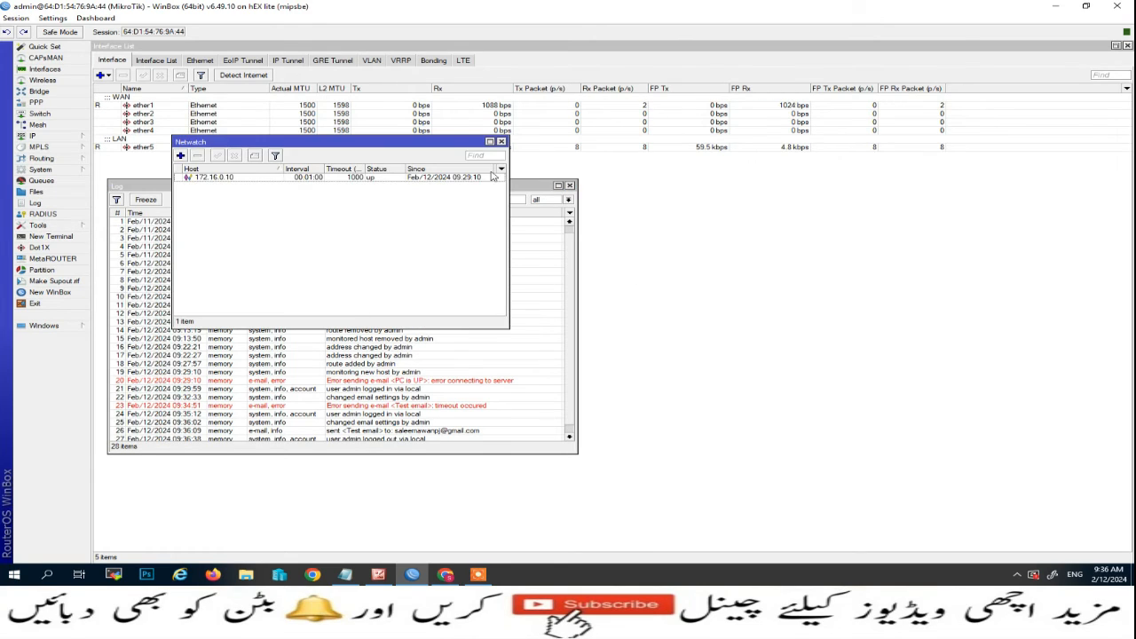
{"action": "left_click_drag", "start_coordinate": [376, 148], "coordinate": [778, 216]}
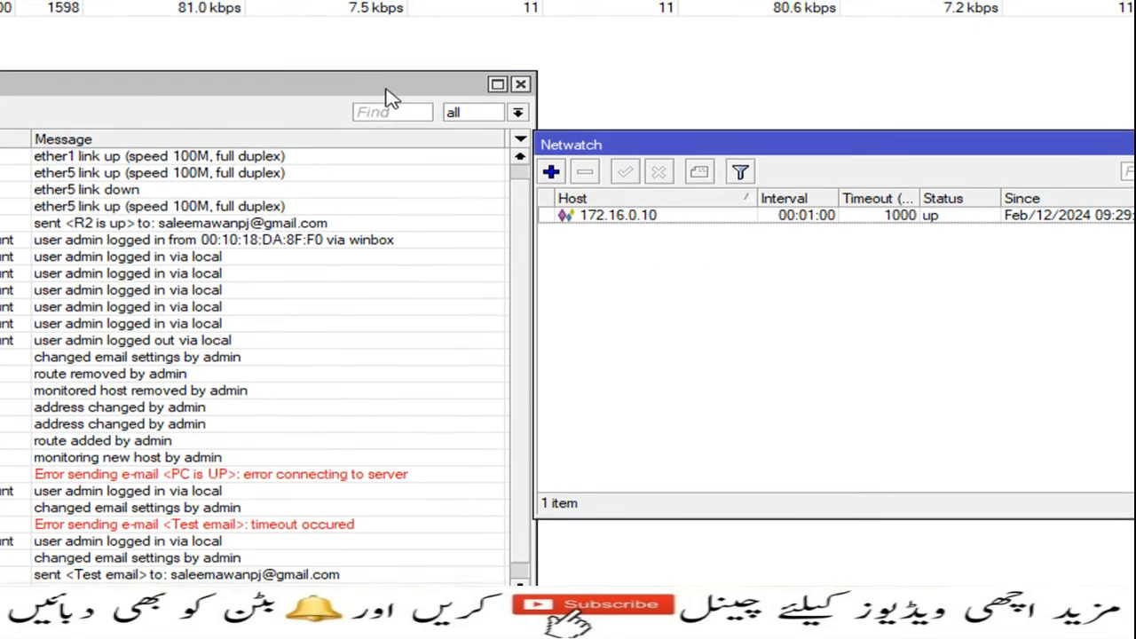
{"action": "left_click_drag", "start_coordinate": [393, 81], "coordinate": [458, 87]}
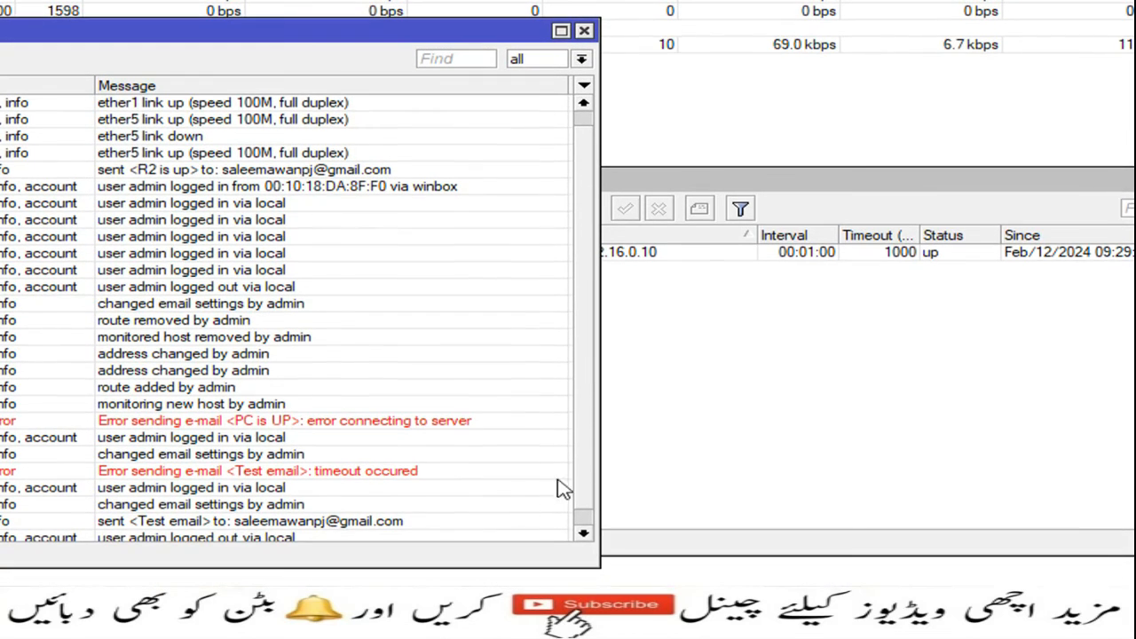
{"action": "left_click_drag", "start_coordinate": [727, 230], "coordinate": [805, 230]}
{"action": "left_click_drag", "start_coordinate": [805, 175], "coordinate": [775, 178]}
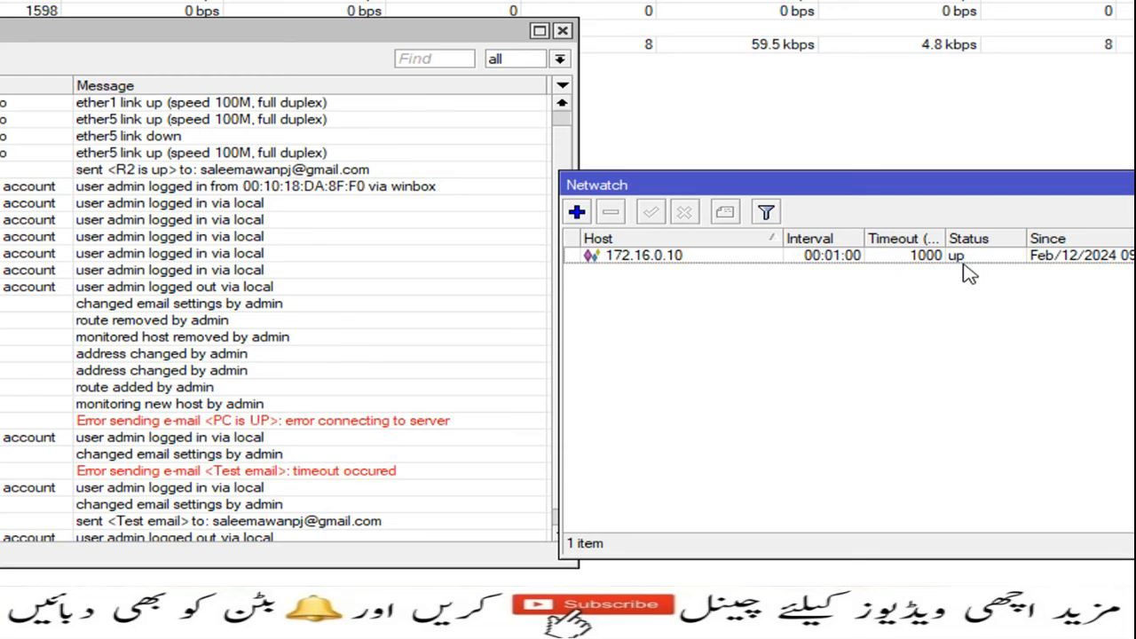
Change the 172.16.0.10 watch interval to 00:00:10, apply, and confirm with OK.
{"action": "double_click", "coordinate": [879, 260]}
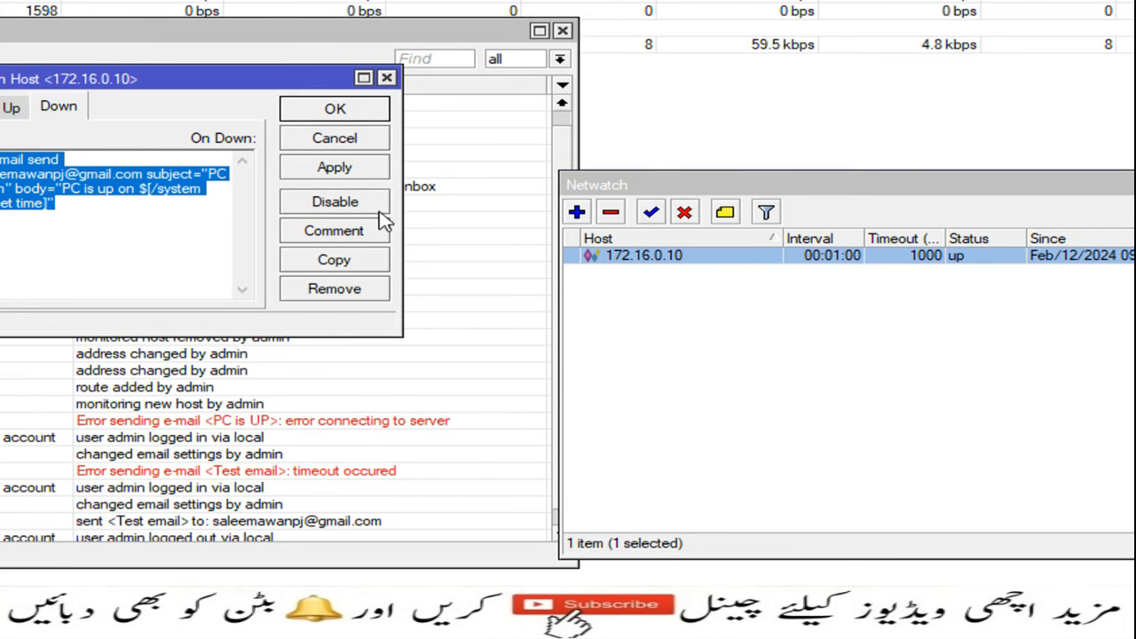
{"action": "left_click", "coordinate": [175, 106]}
{"action": "left_click", "coordinate": [259, 163]}
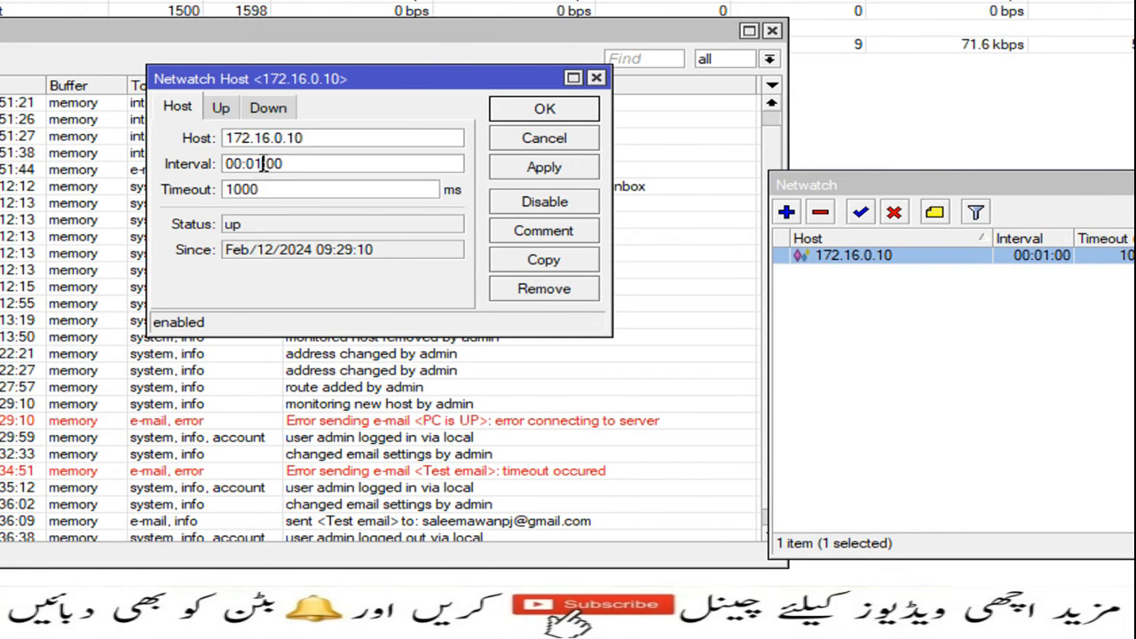
{"action": "type", "text": "0"}
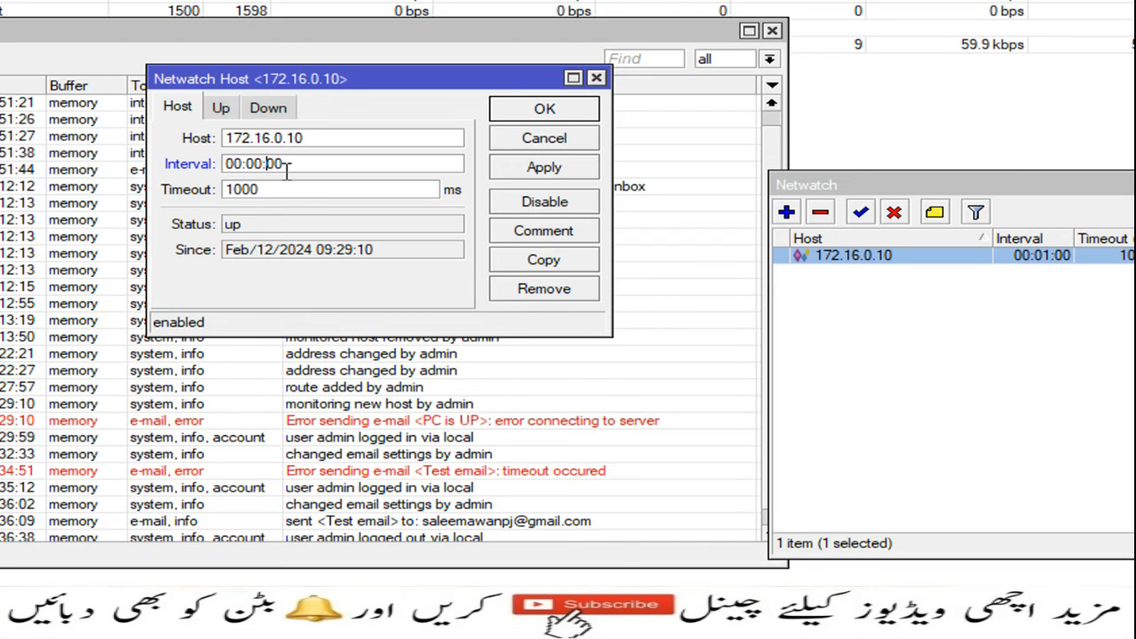
{"action": "key", "text": "Right"}
{"action": "type", "text": "1"}
{"action": "left_click", "coordinate": [524, 176]}
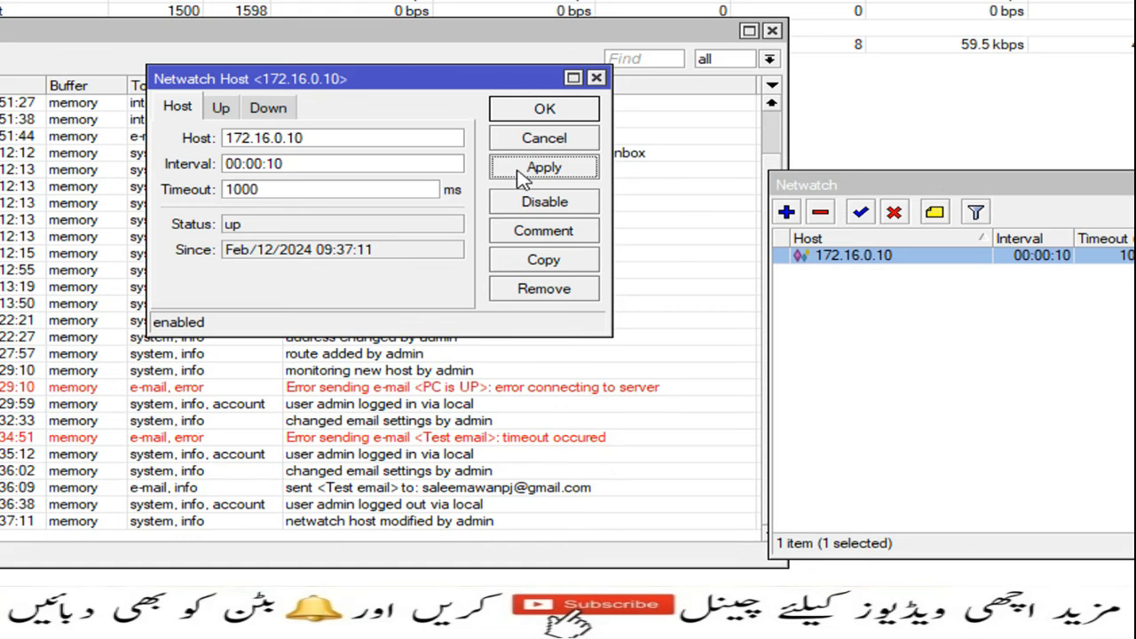
{"action": "left_click", "coordinate": [557, 116]}
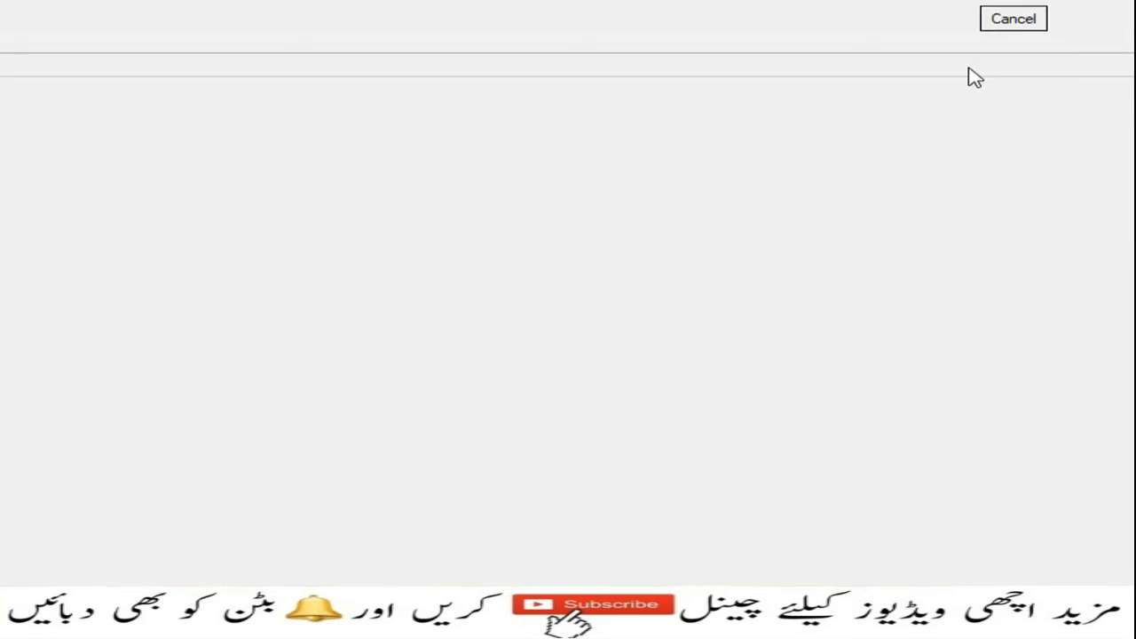
Cancel the pending connection, connect to neighbour 192.168.10.9, and maximize the session.
{"action": "left_click", "coordinate": [974, 89]}
{"action": "left_click", "coordinate": [174, 249]}
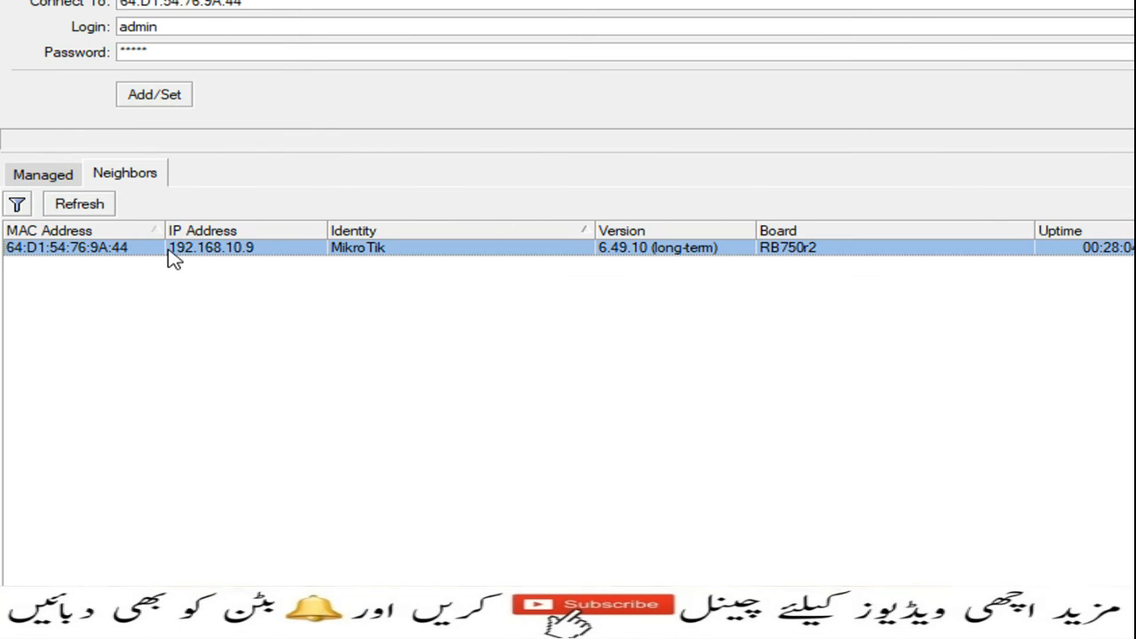
{"action": "left_click", "coordinate": [970, 96]}
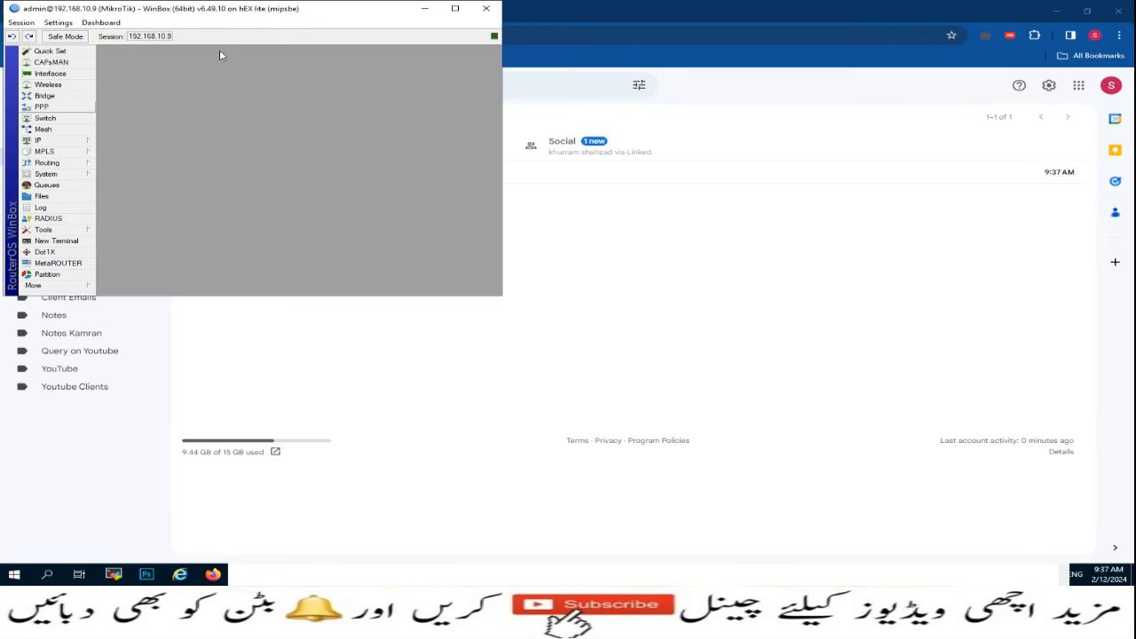
{"action": "left_click", "coordinate": [912, 16]}
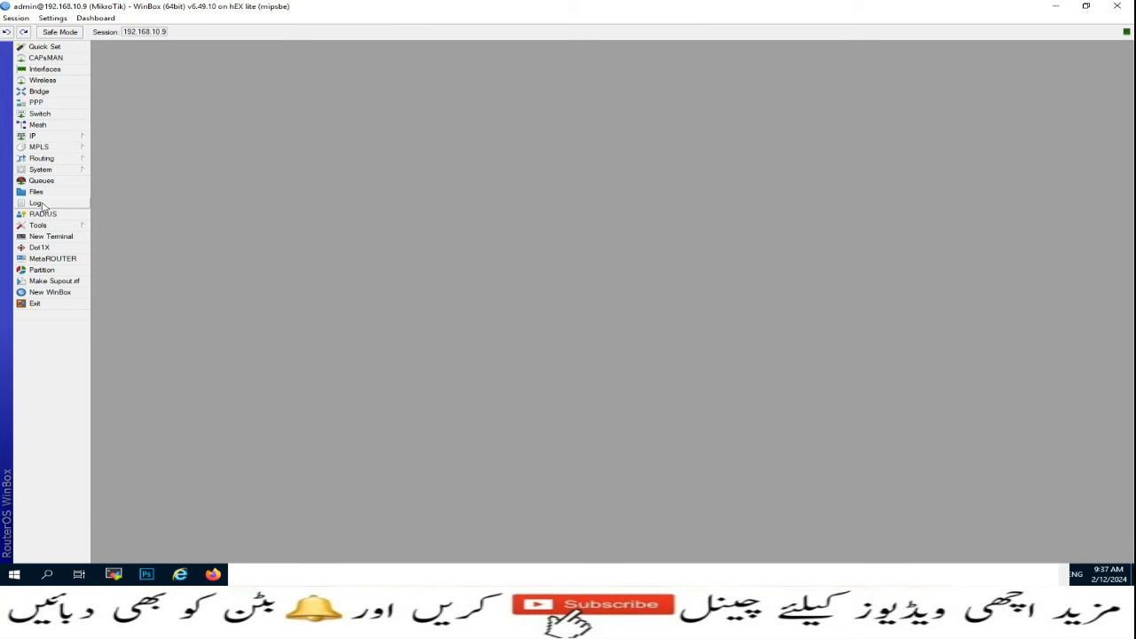
Open the Netwatch list and the log, dragging the log left so both are visible.
{"action": "left_click", "coordinate": [66, 228]}
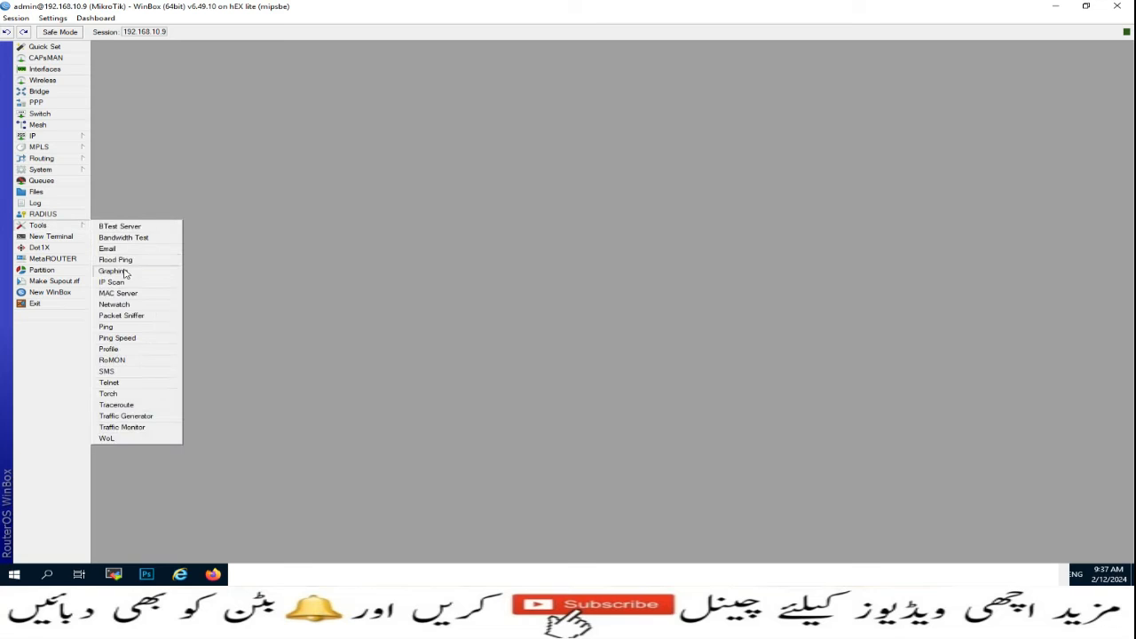
{"action": "left_click", "coordinate": [120, 304]}
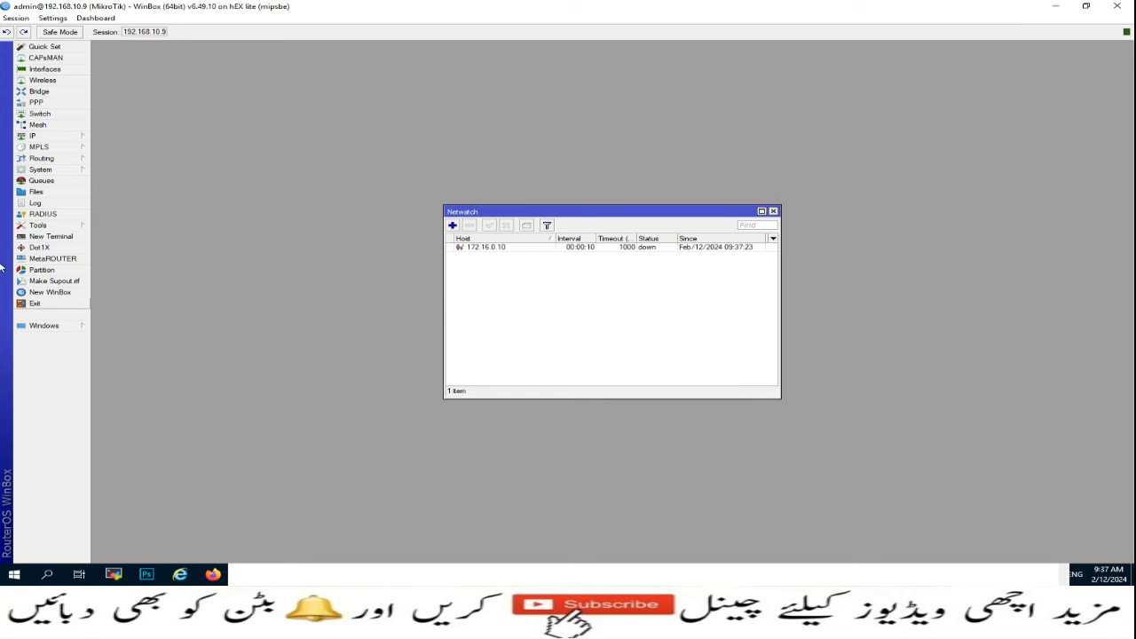
{"action": "left_click", "coordinate": [36, 203]}
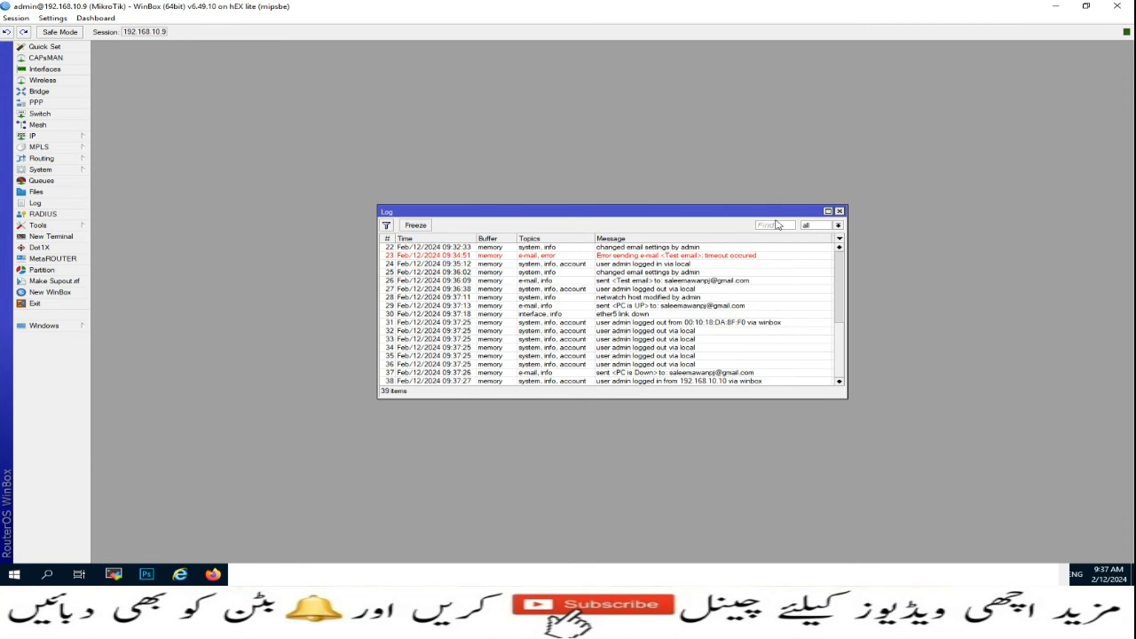
{"action": "left_click_drag", "start_coordinate": [765, 212], "coordinate": [428, 169]}
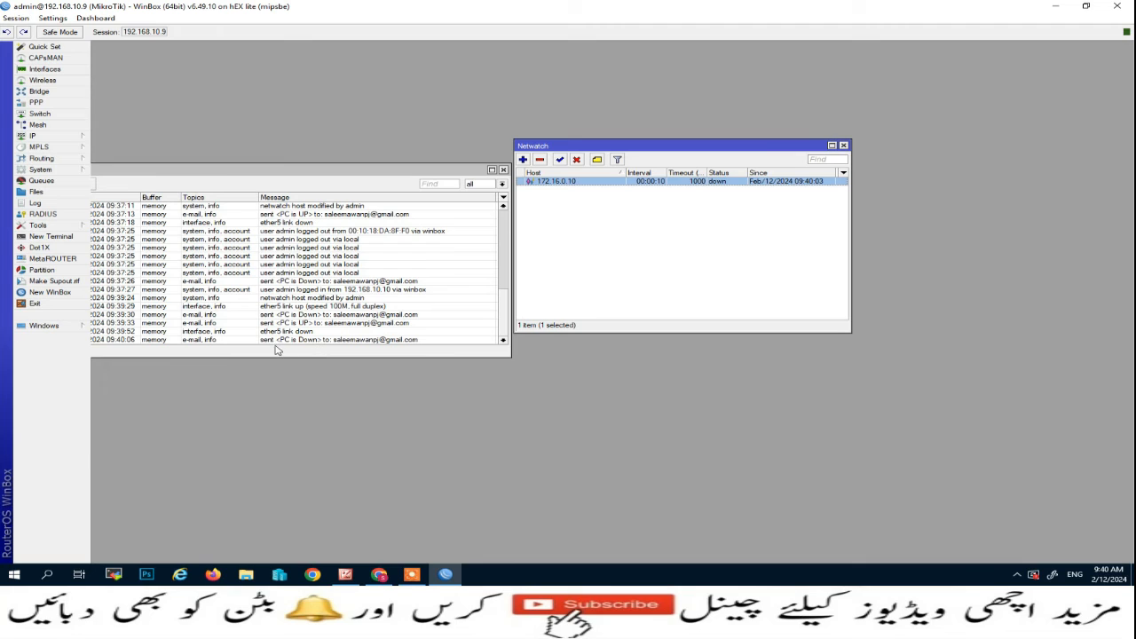
Open the 'PC is Down' email in Gmail, highlight 'PC is down on 09:40:03', and return to the inbox.
{"action": "left_click", "coordinate": [380, 577]}
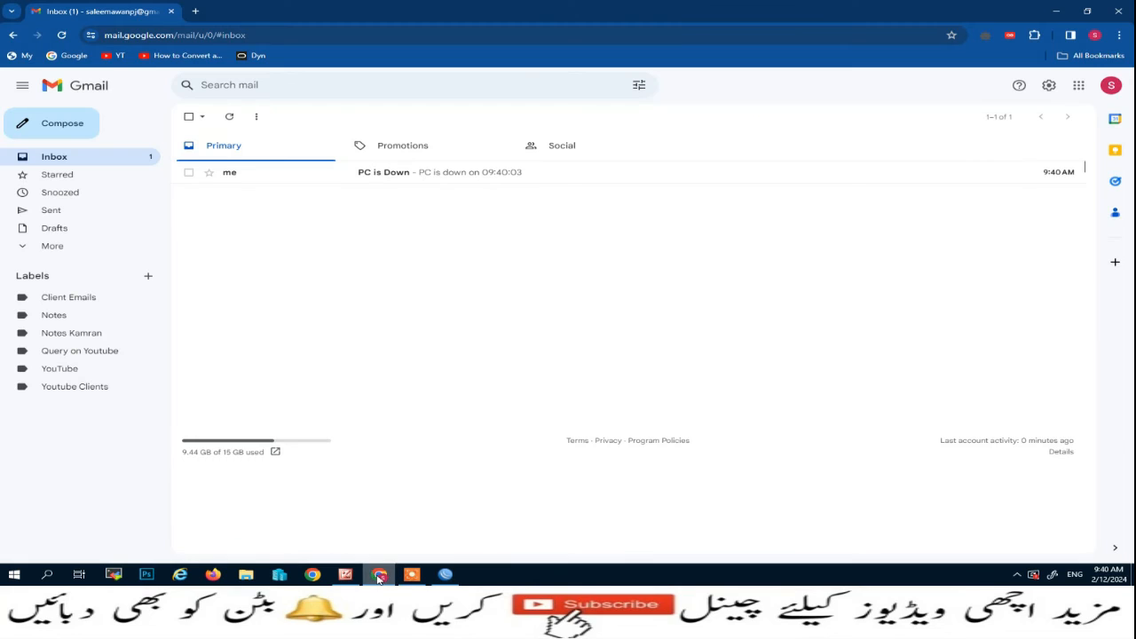
{"action": "left_click", "coordinate": [384, 178]}
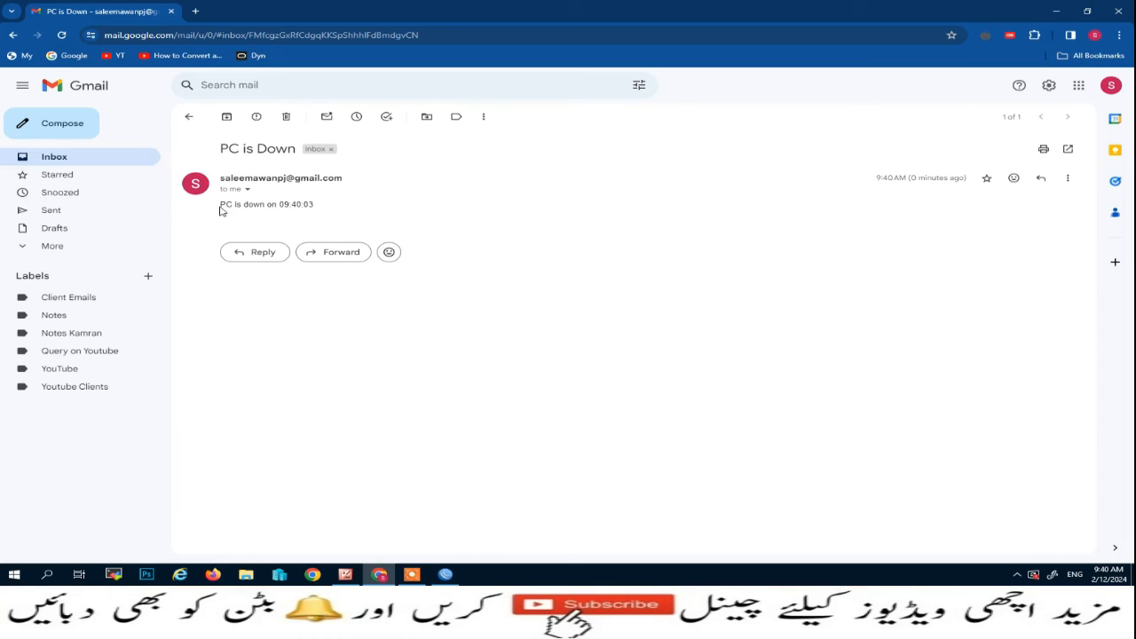
{"action": "left_click_drag", "start_coordinate": [325, 207], "coordinate": [272, 208]}
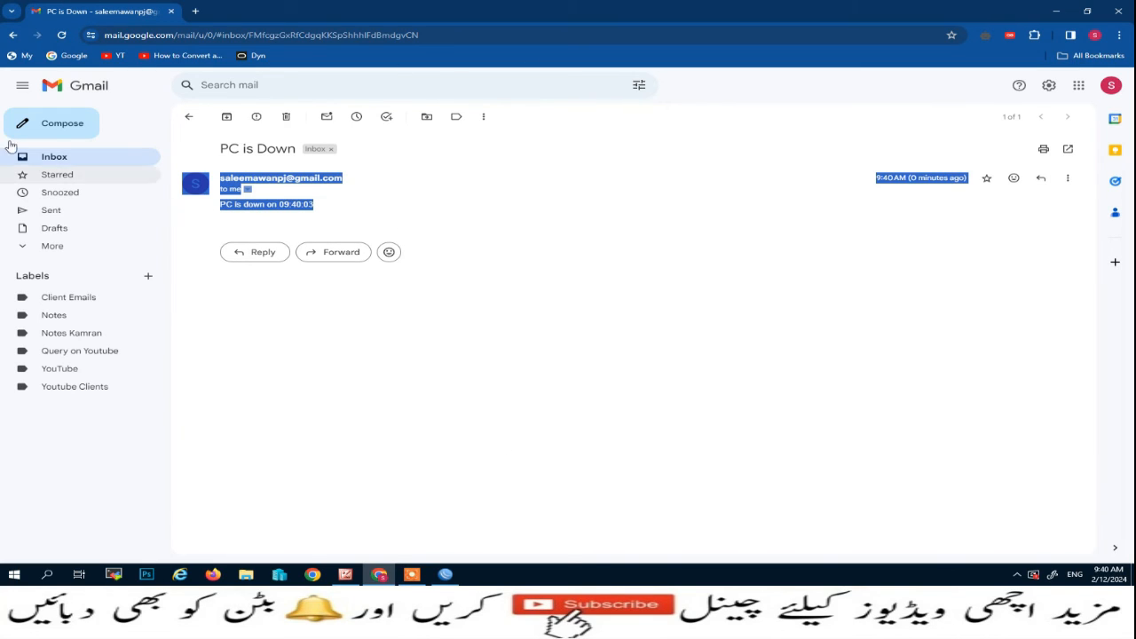
{"action": "left_click", "coordinate": [12, 35]}
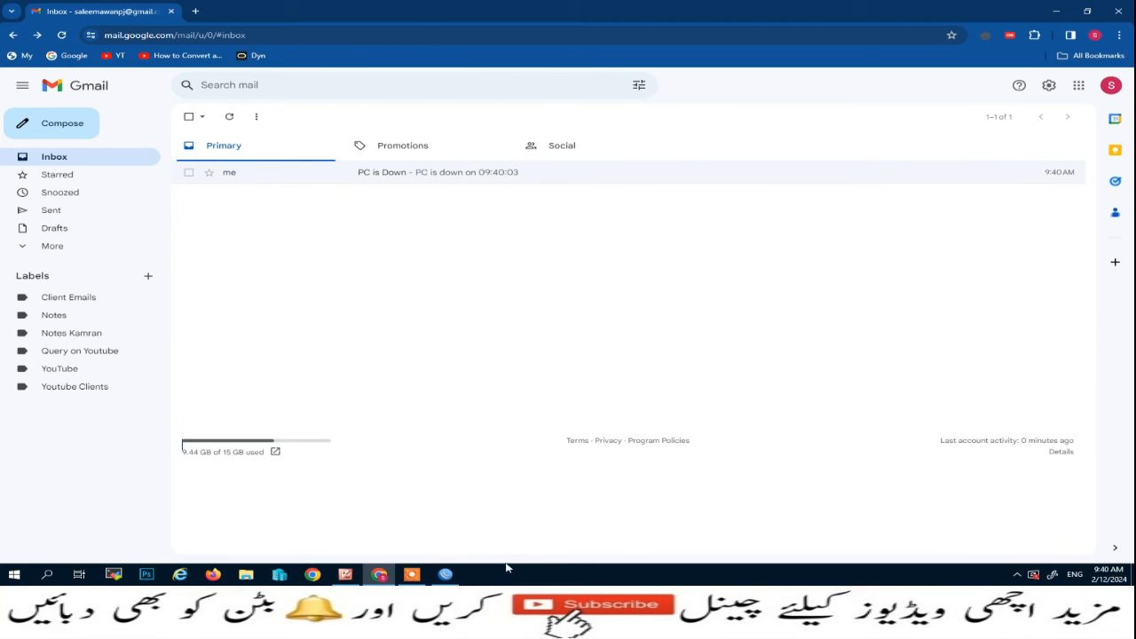
Watch Netwatch show 172.16.0.10 up at 09:40:40 in WinBox, then return to Gmail.
{"action": "left_click", "coordinate": [446, 575]}
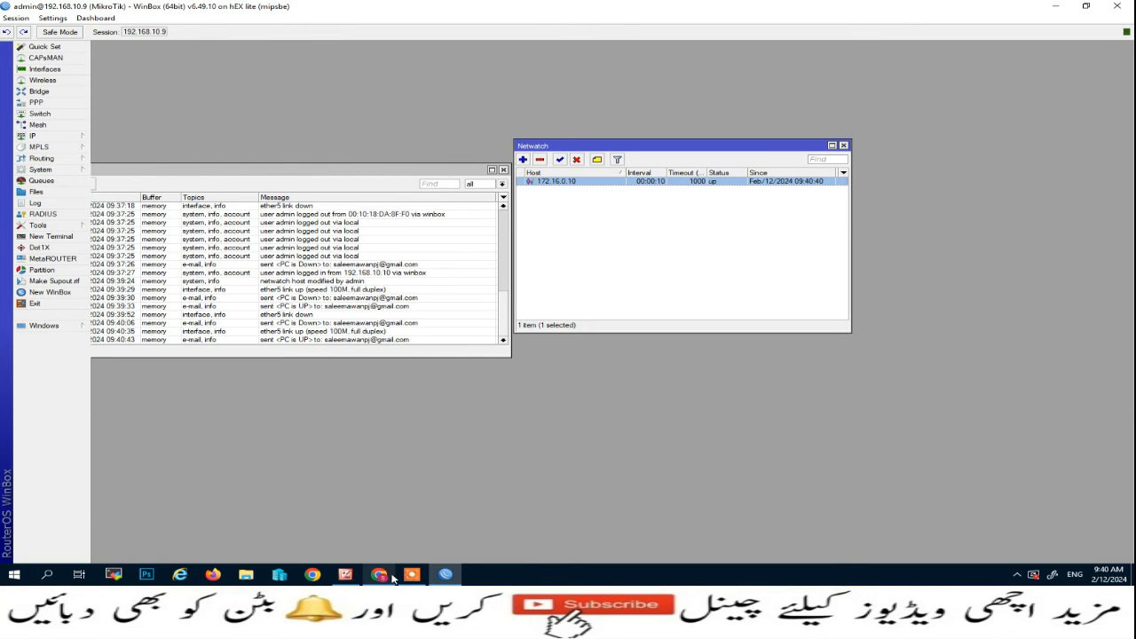
{"action": "left_click", "coordinate": [380, 574]}
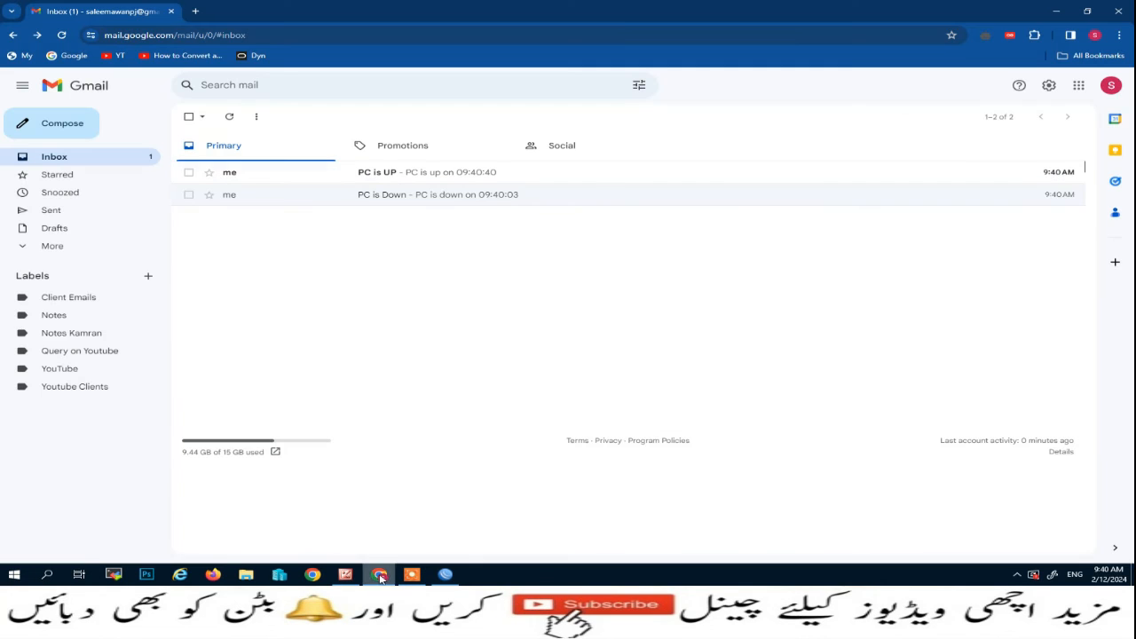
Open the 'PC is UP' email reading 'PC is up on 09:40:40', then minimize Chrome.
{"action": "left_click", "coordinate": [389, 177]}
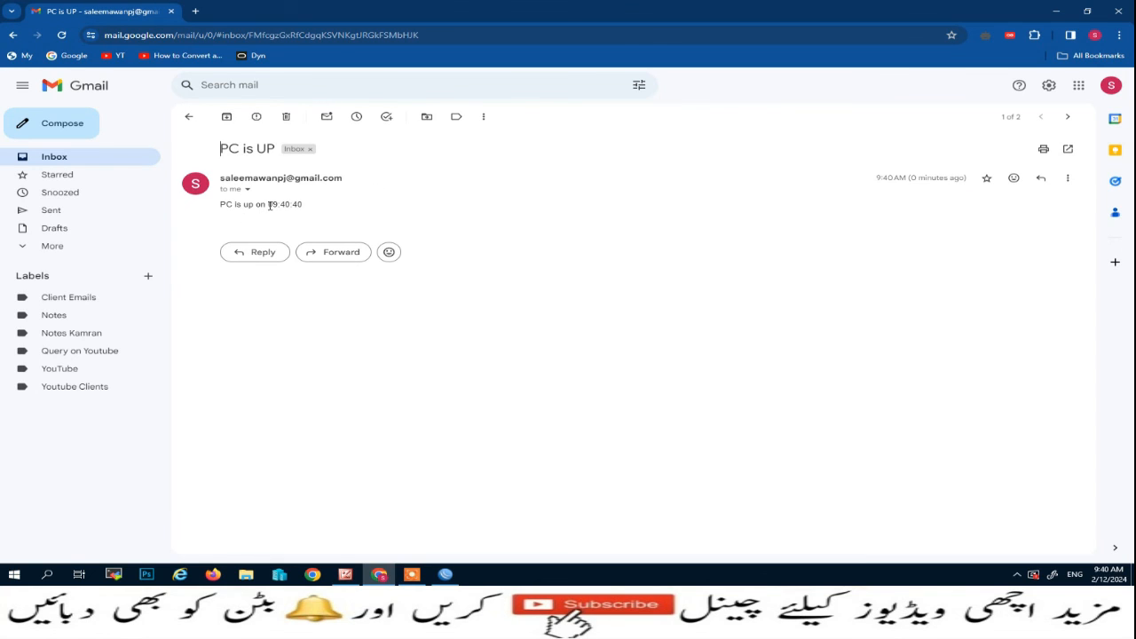
{"action": "left_click", "coordinate": [1057, 13]}
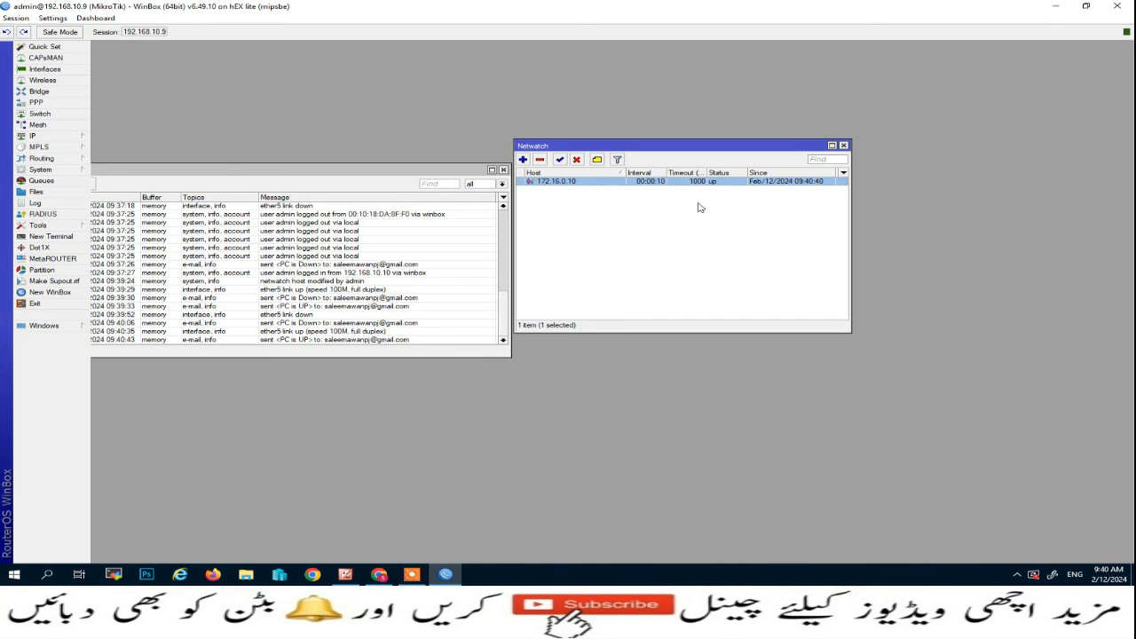